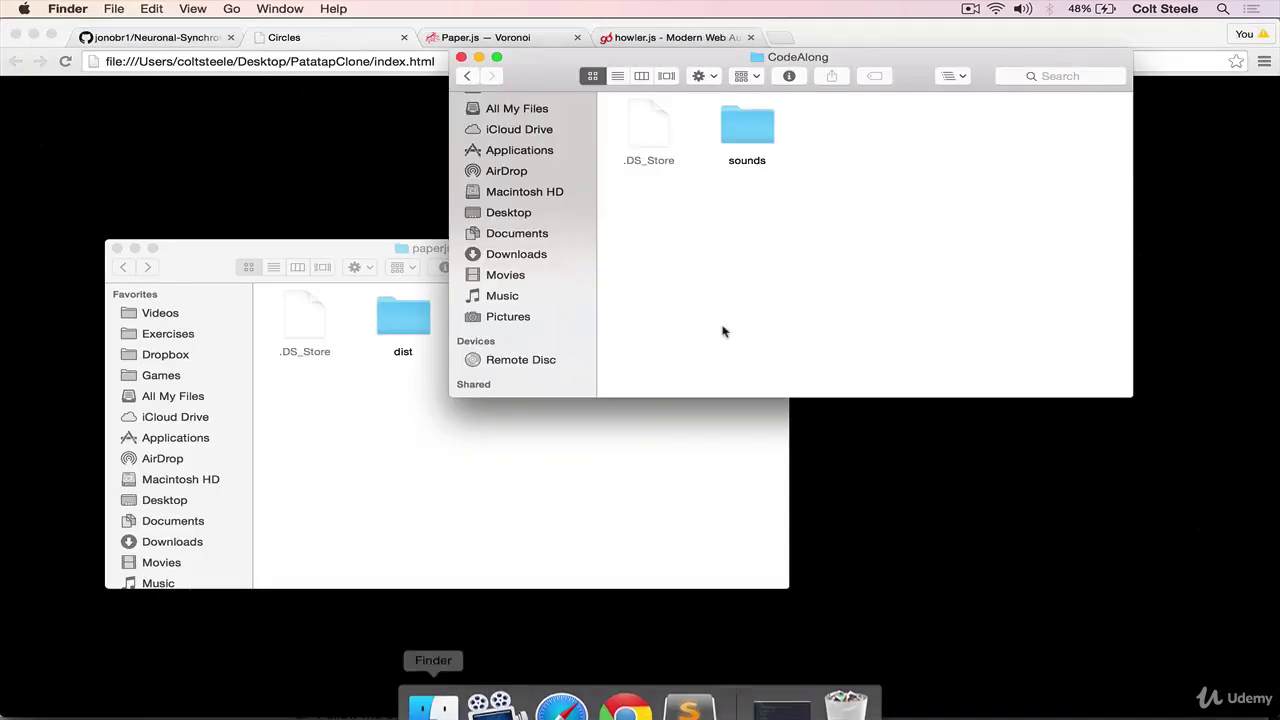
- Browse the CodeAlong folder in Finder, peeking into the sounds folder
left_click_drag(793, 57, 736, 60)
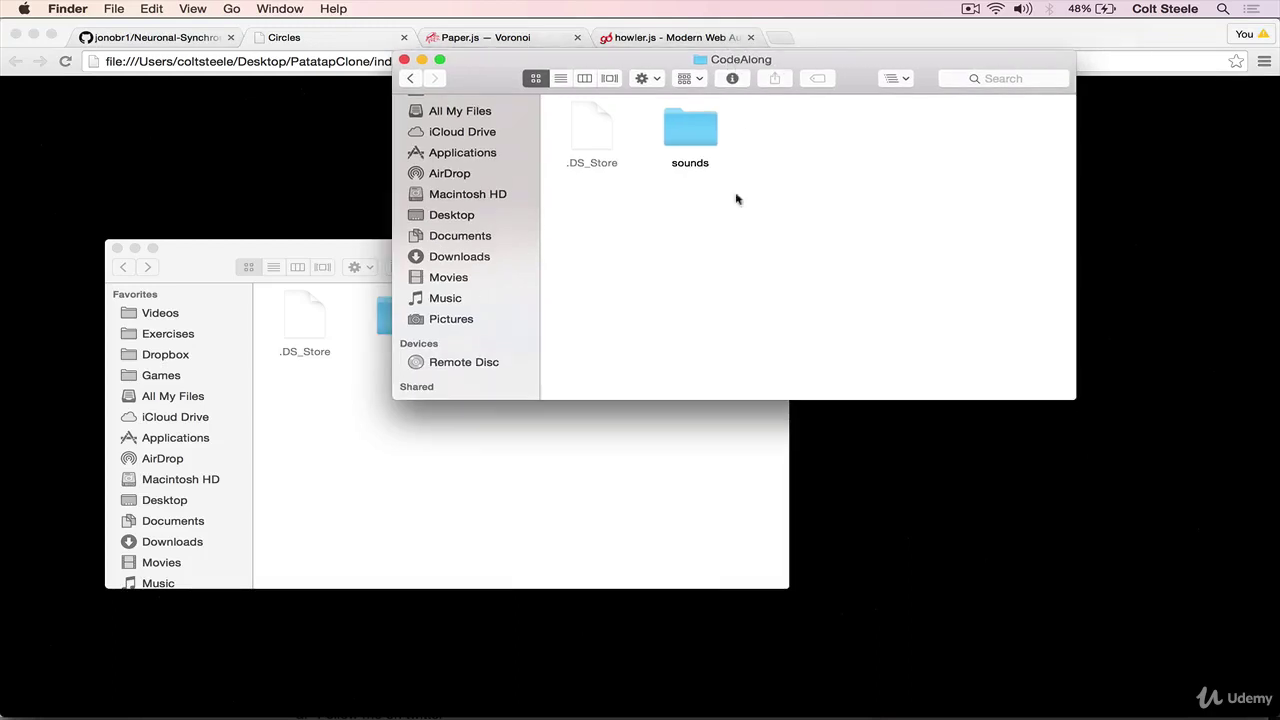
double_click(700, 130)
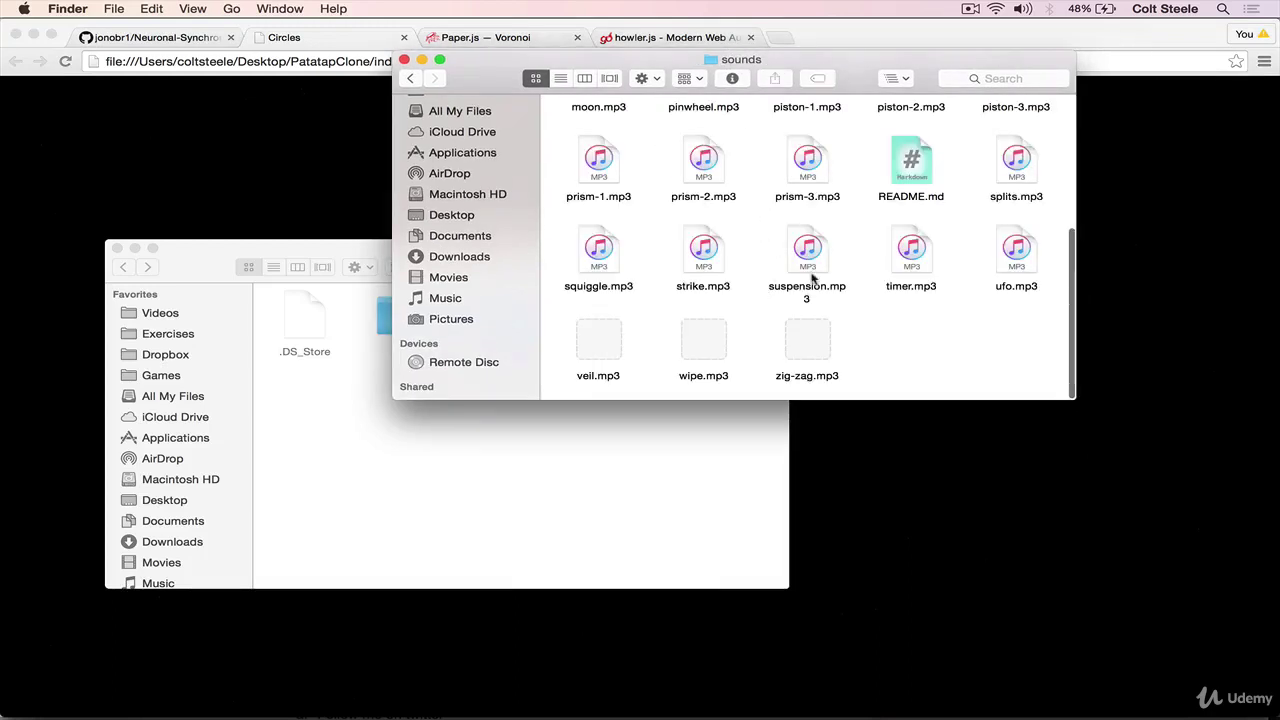
scroll(982, 317, "up", 5)
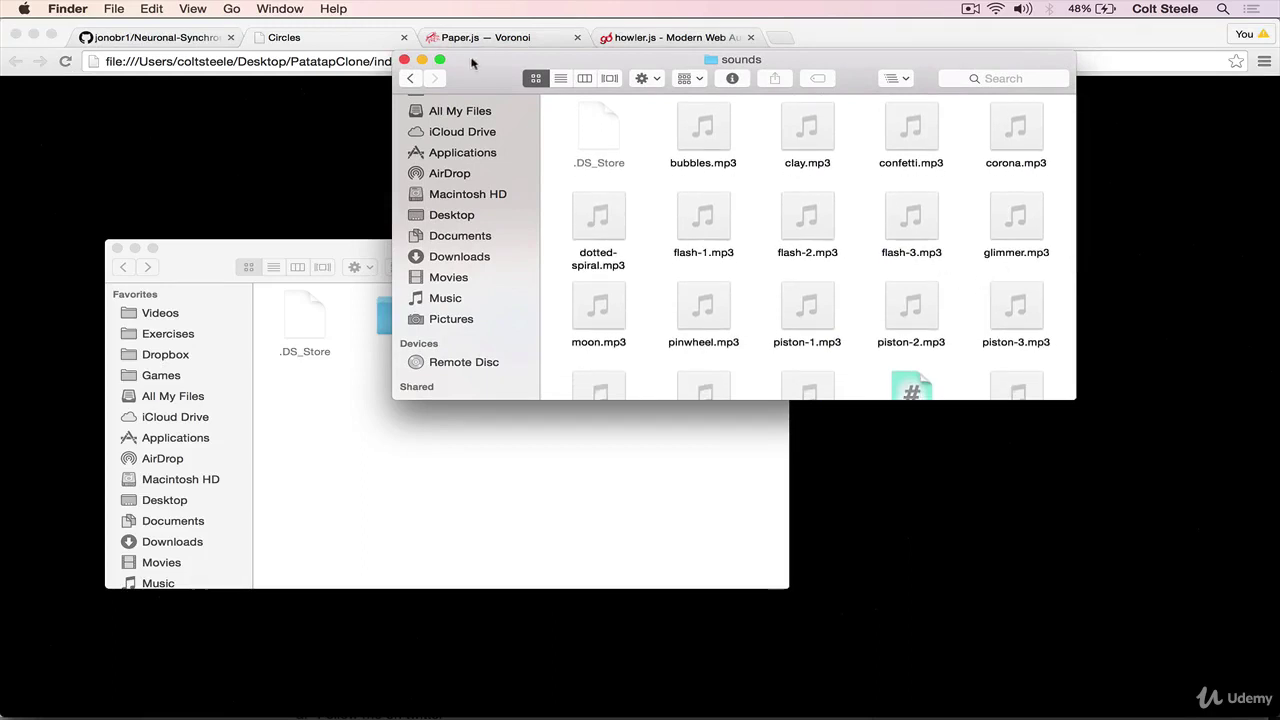
left_click(409, 79)
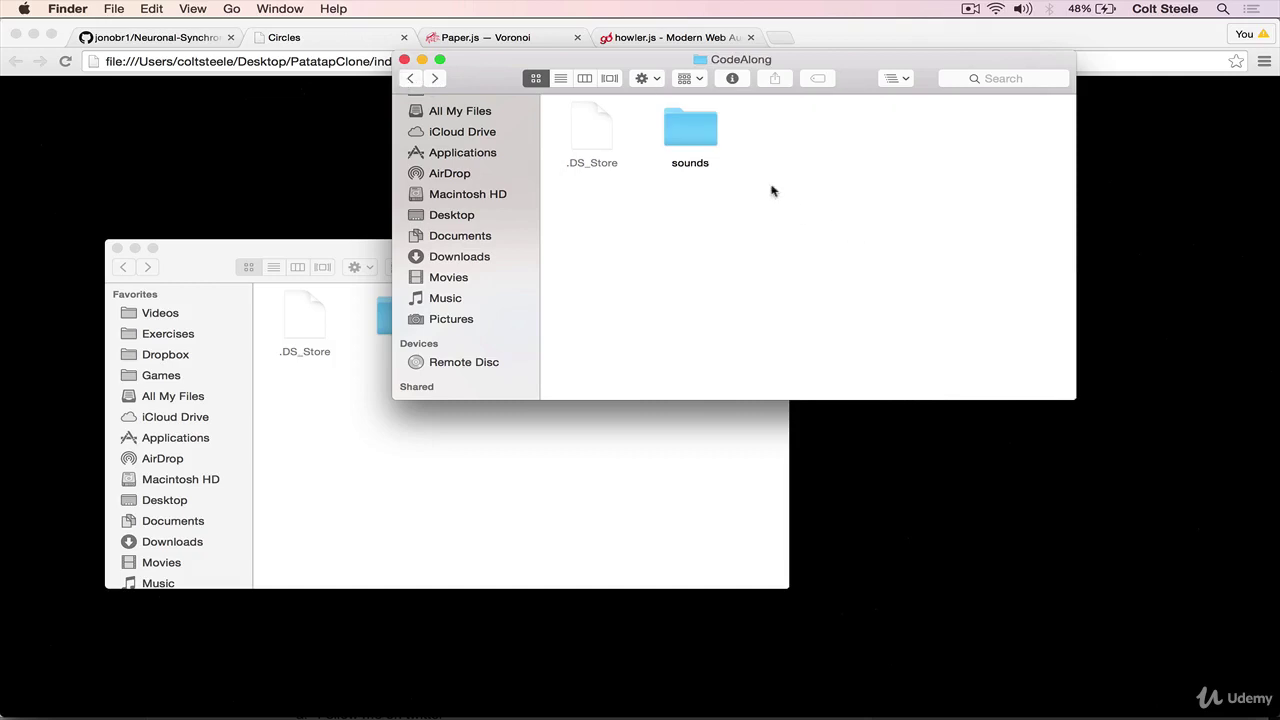
left_click(687, 125)
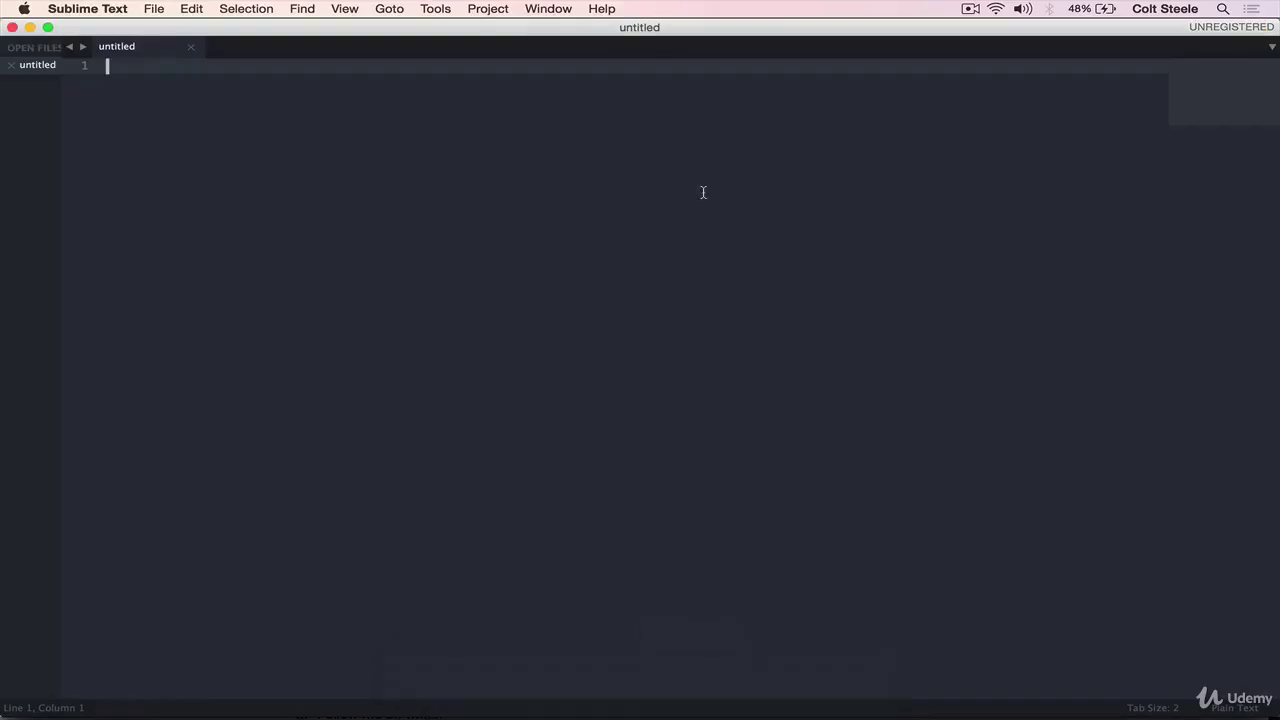
- Save the new empty file as circles.html in the CodeAlong folder
key("super+s")
left_click(672, 188)
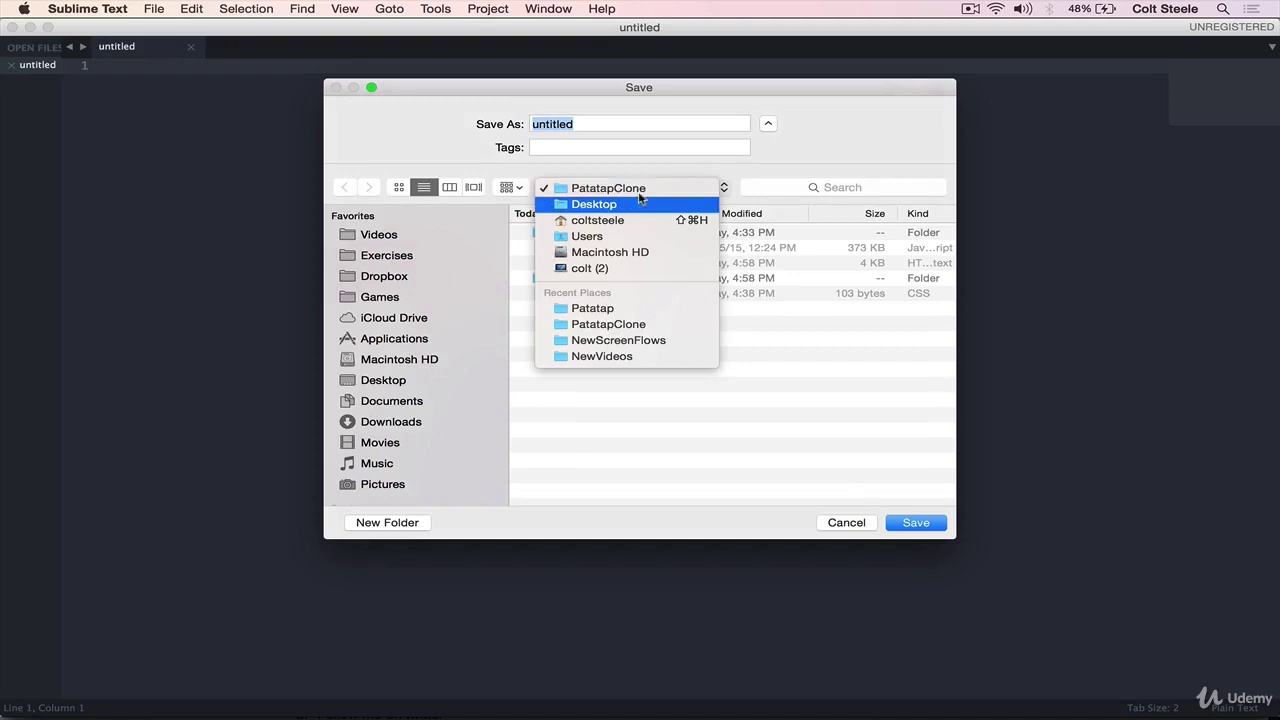
left_click(609, 277)
double_click(609, 277)
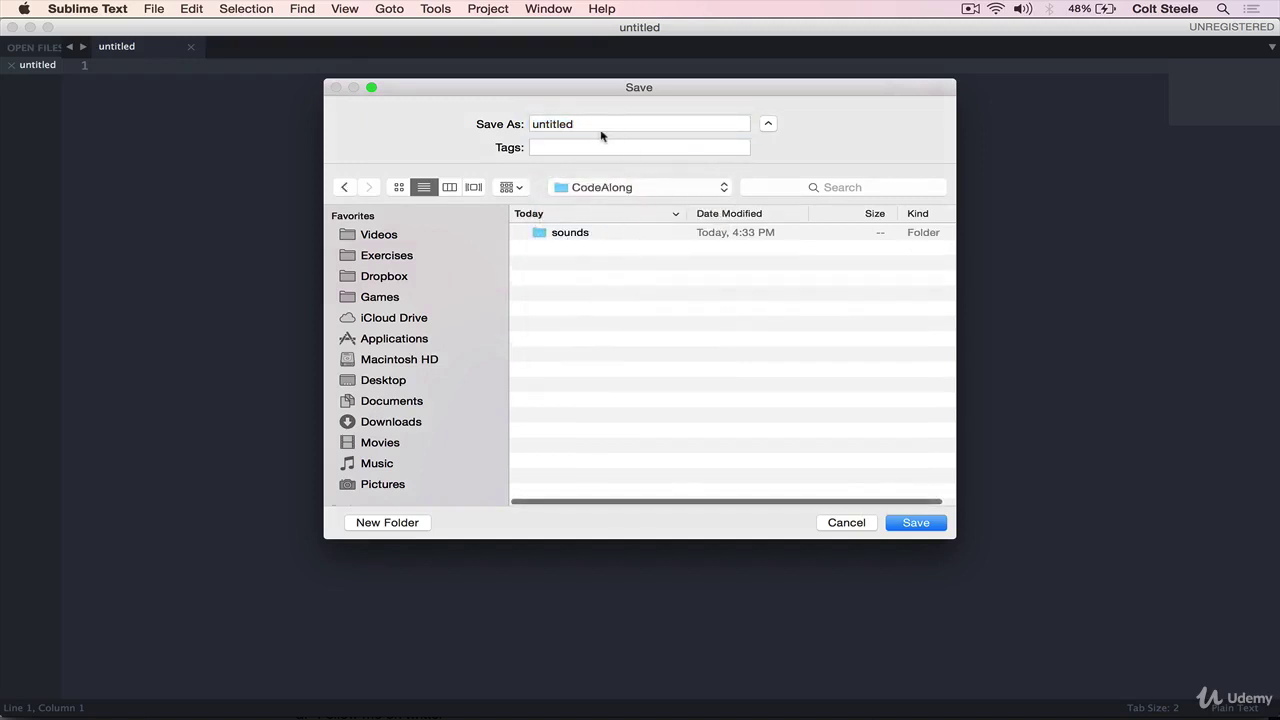
double_click(625, 122)
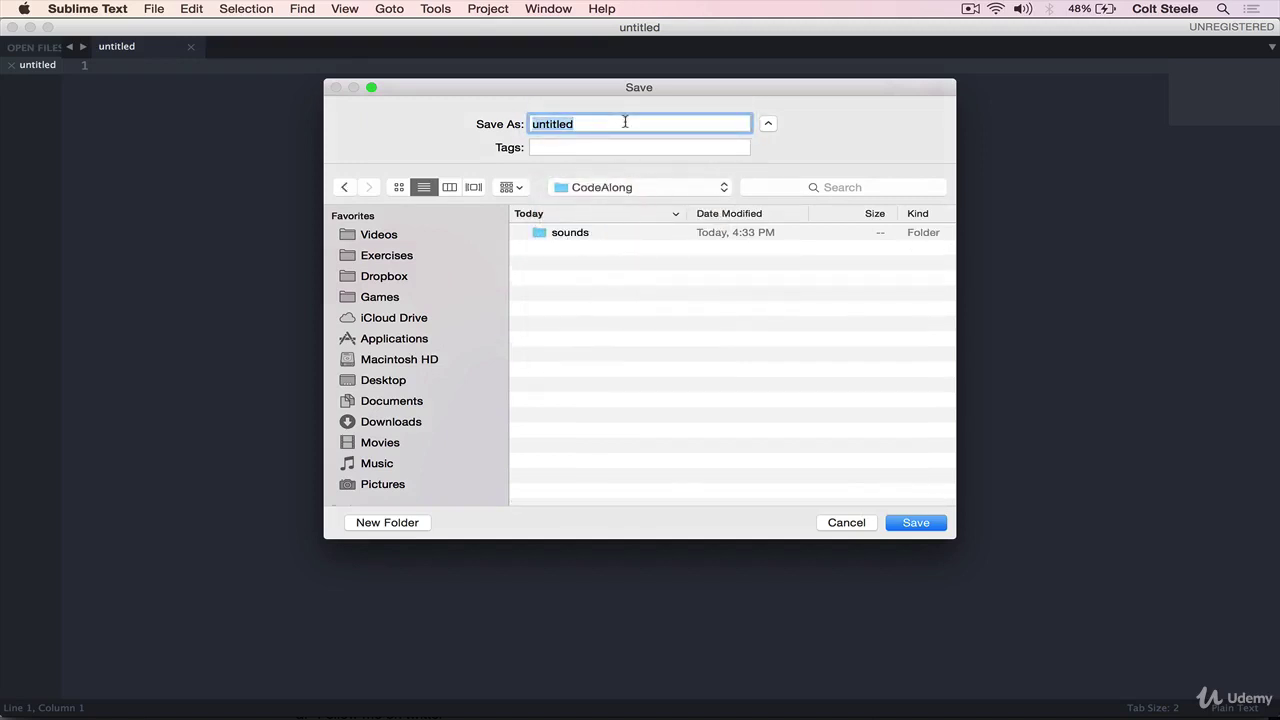
type("ci")
key("Return")
type("html")
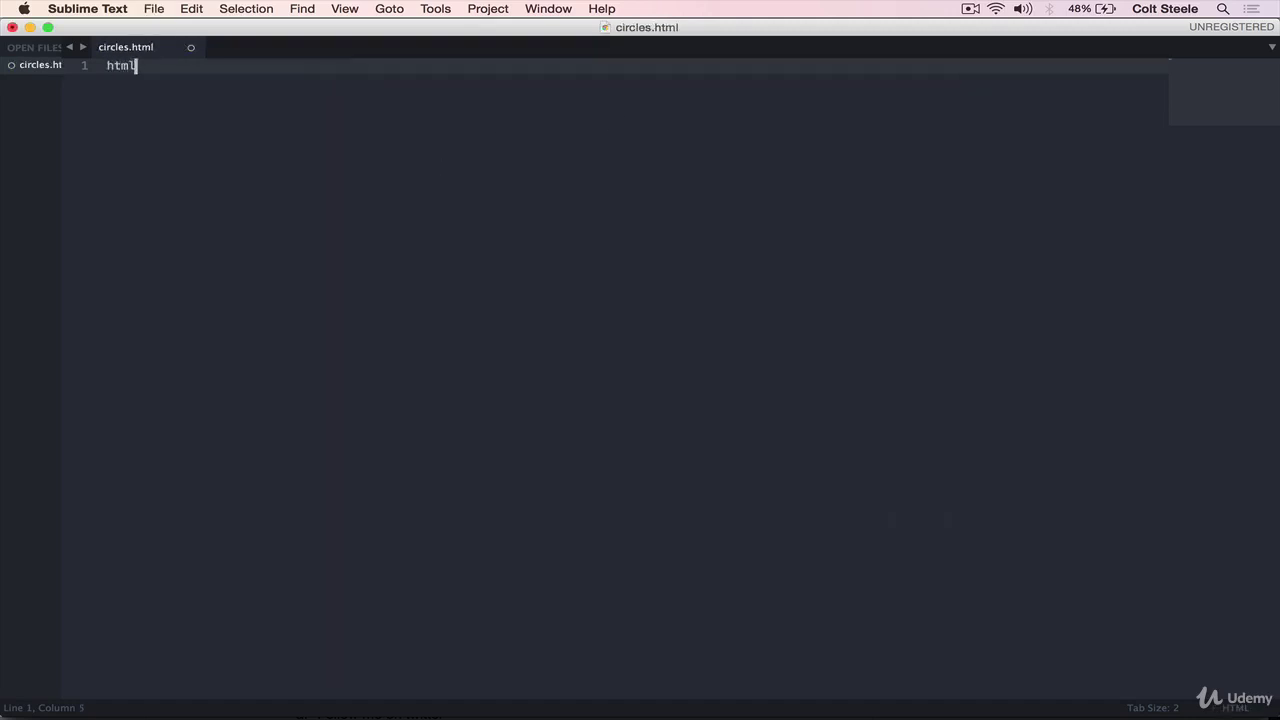
- Expand an HTML boilerplate with page title 'Circles' and save it
key("Tab")
key("super+s")
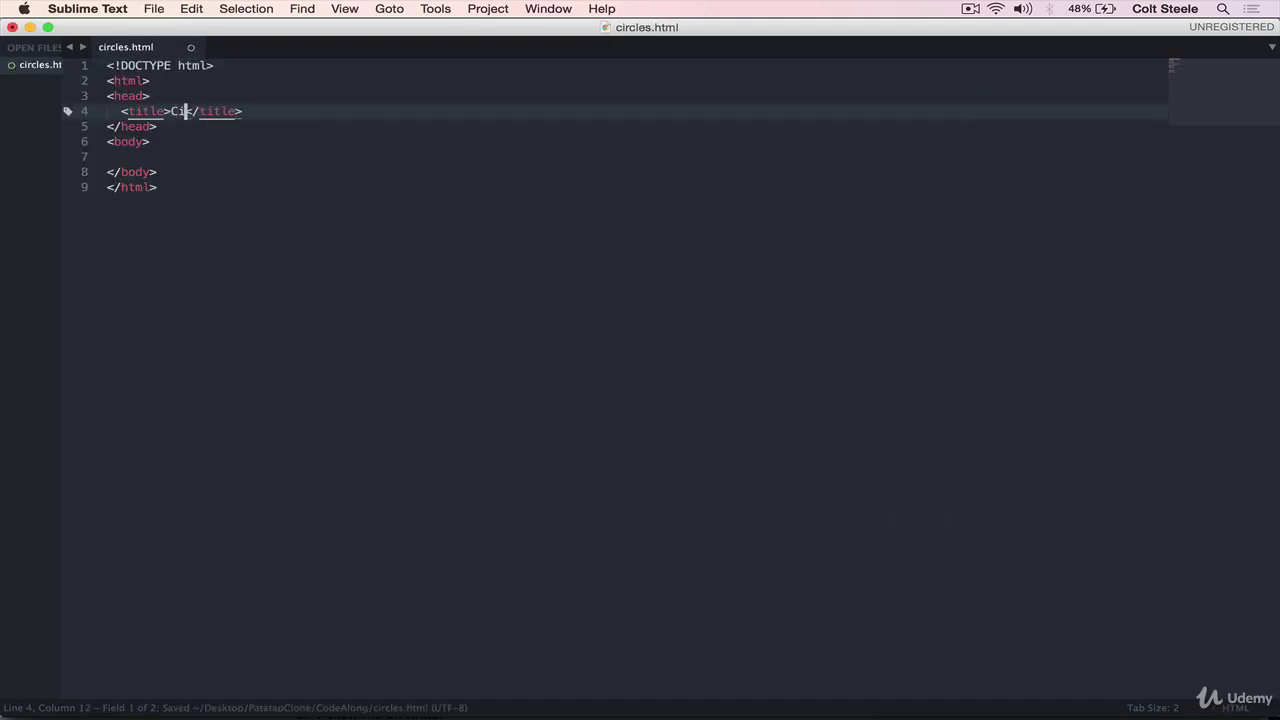
type("Circles")
key("super+s")
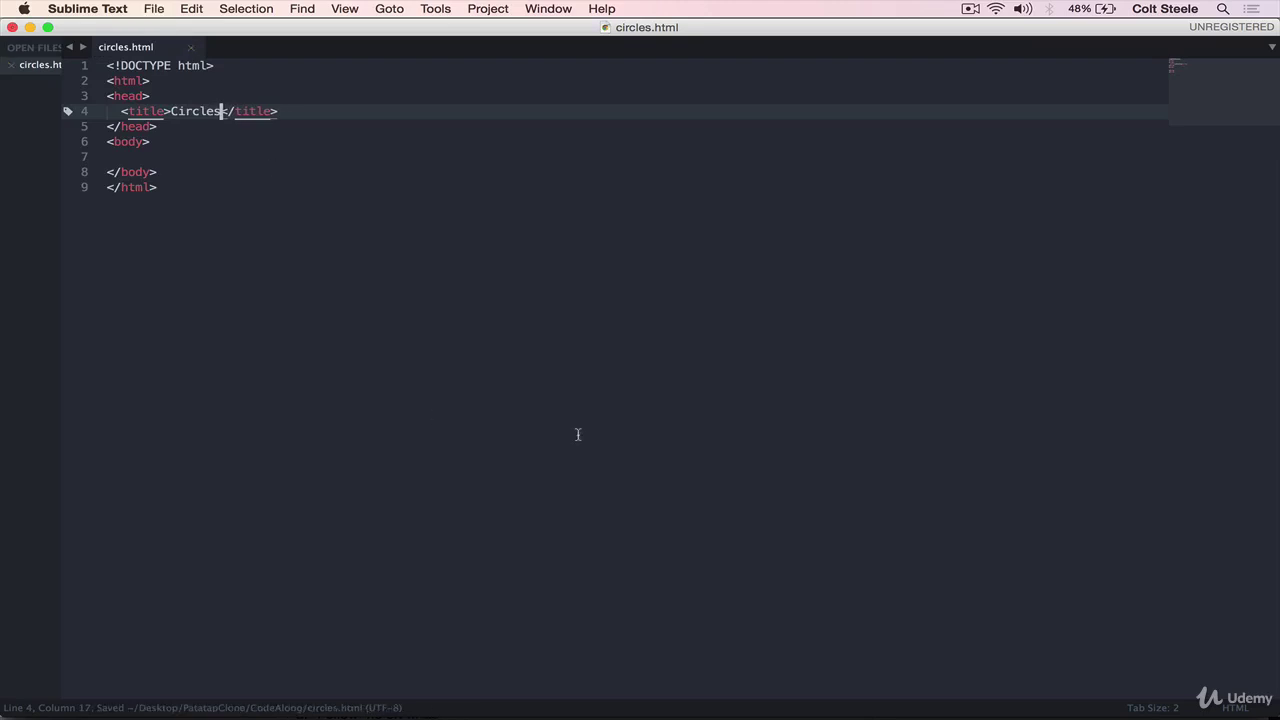
left_click(430, 686)
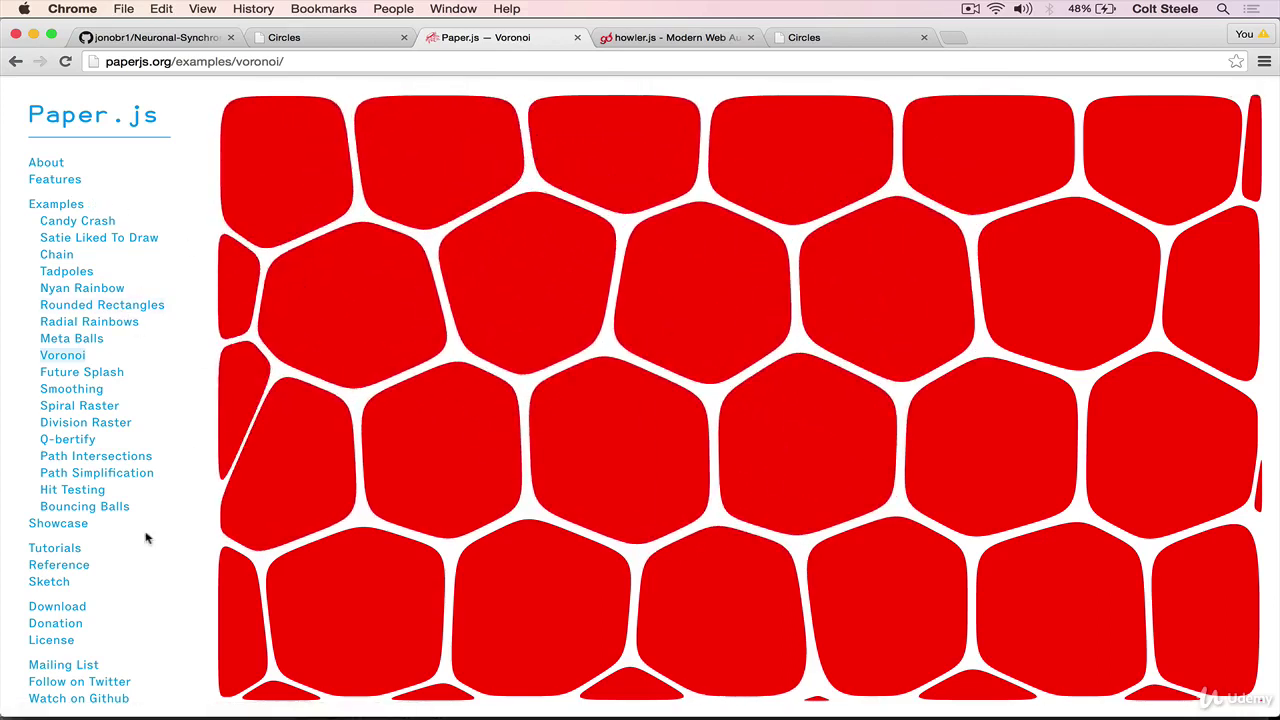
- Open the Download page from the Paper.js site sidebar
left_click(57, 606)
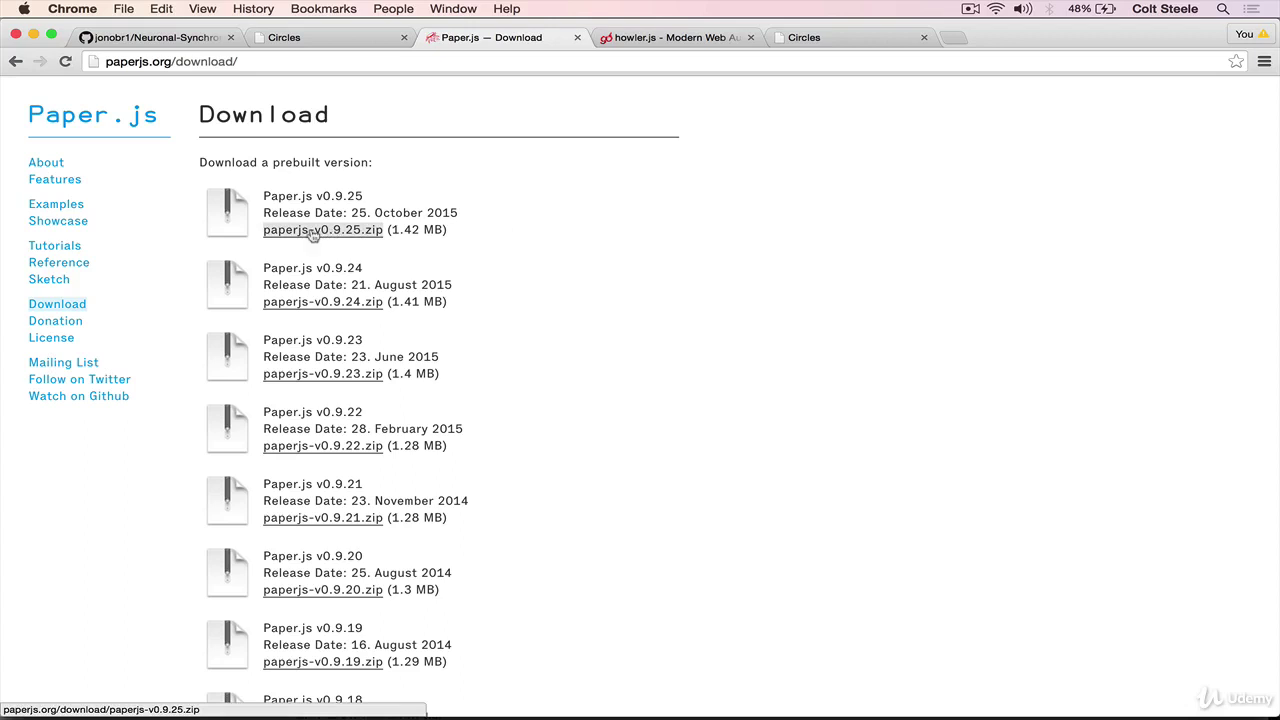
- Open paperjs-v0.9.25 > examples > Animated in Finder
left_click(430, 690)
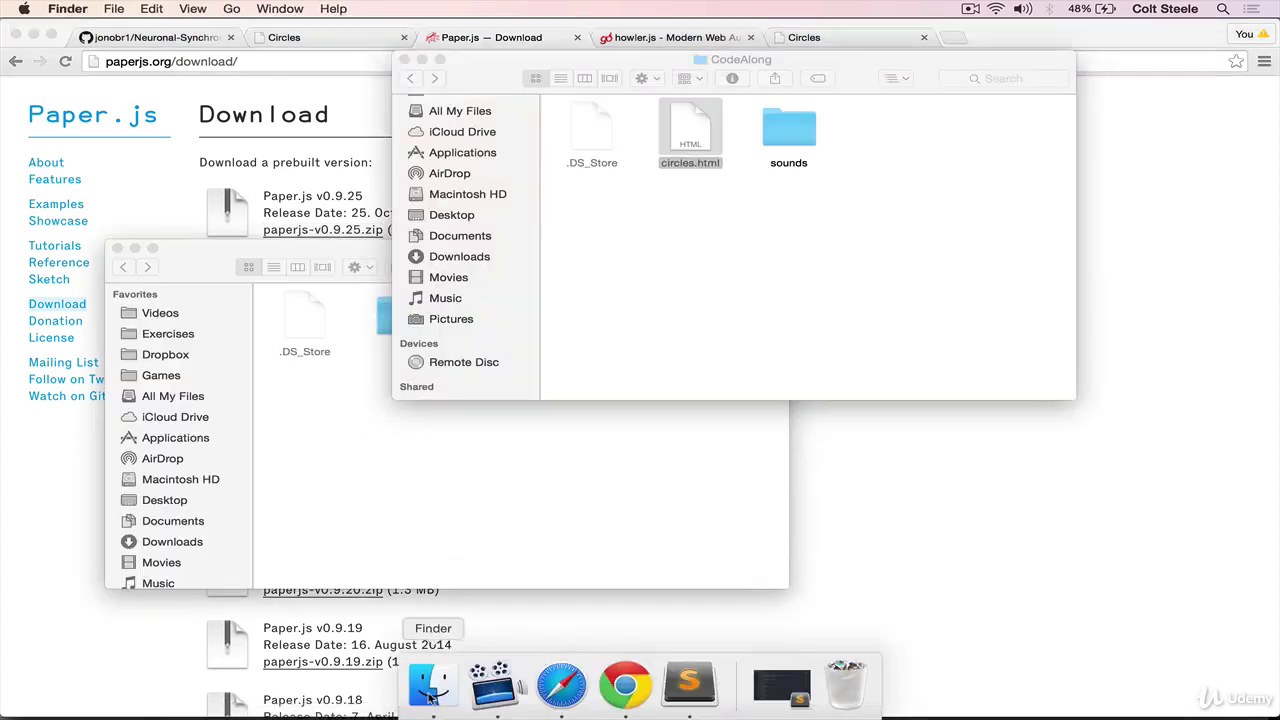
left_click(640, 430)
left_click_drag(418, 252, 803, 224)
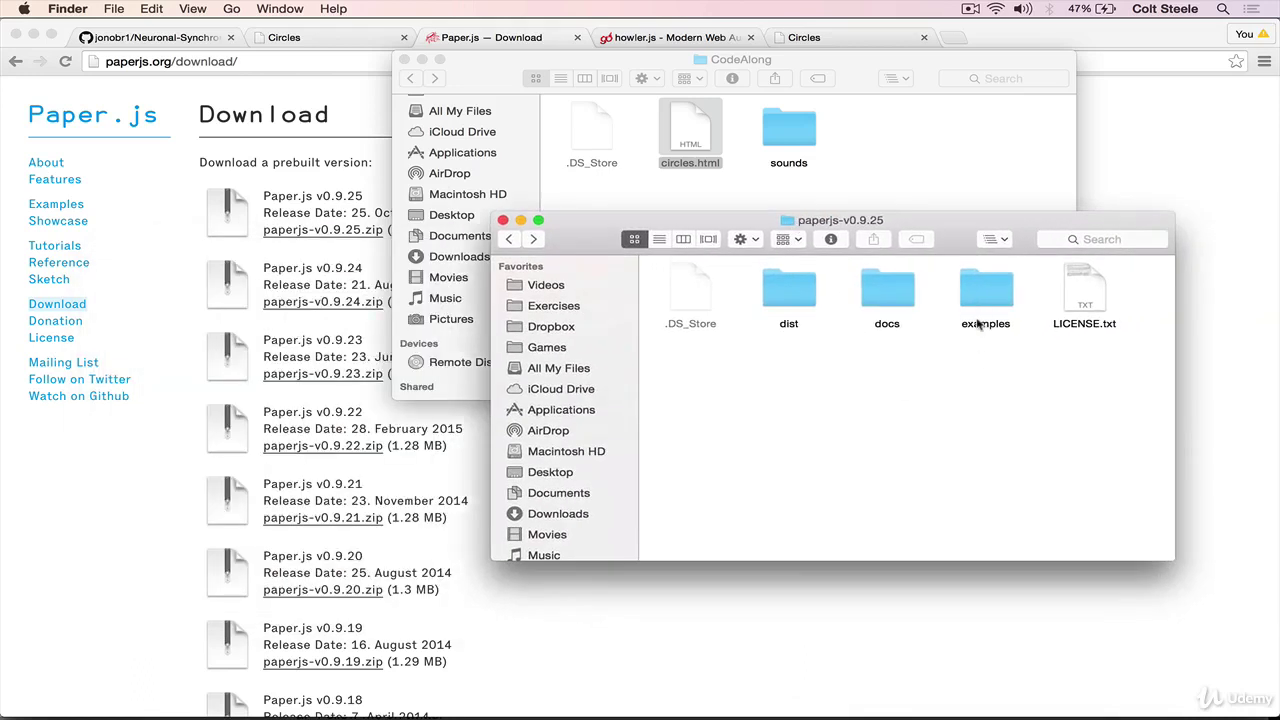
double_click(986, 291)
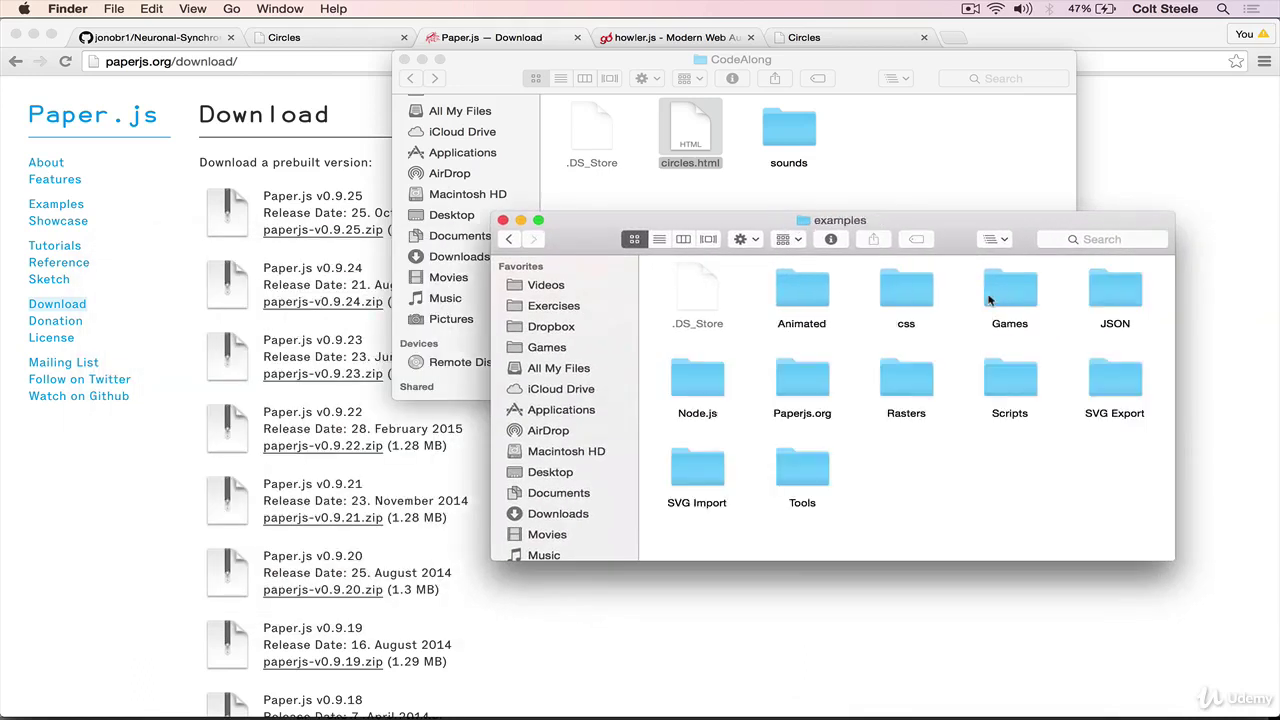
double_click(808, 295)
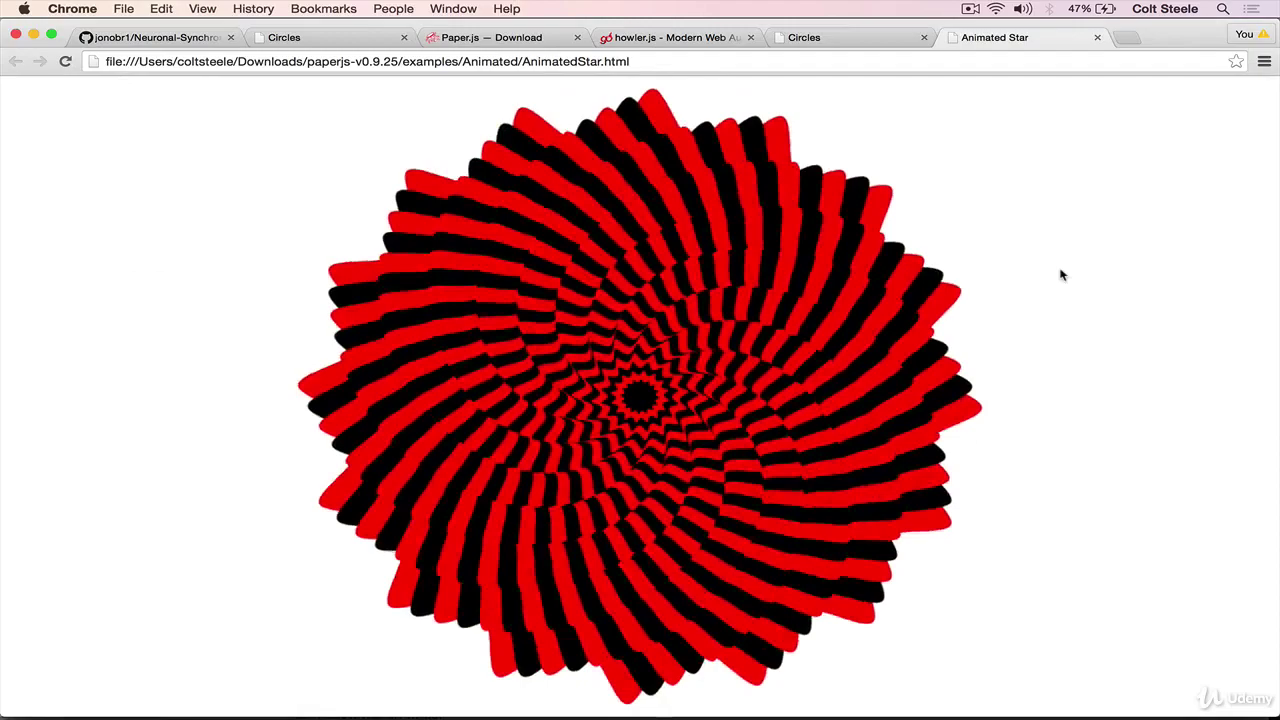
- View the CandyCrash and Extruded demos in Chrome, closing each tab afterwards
left_click(1098, 40)
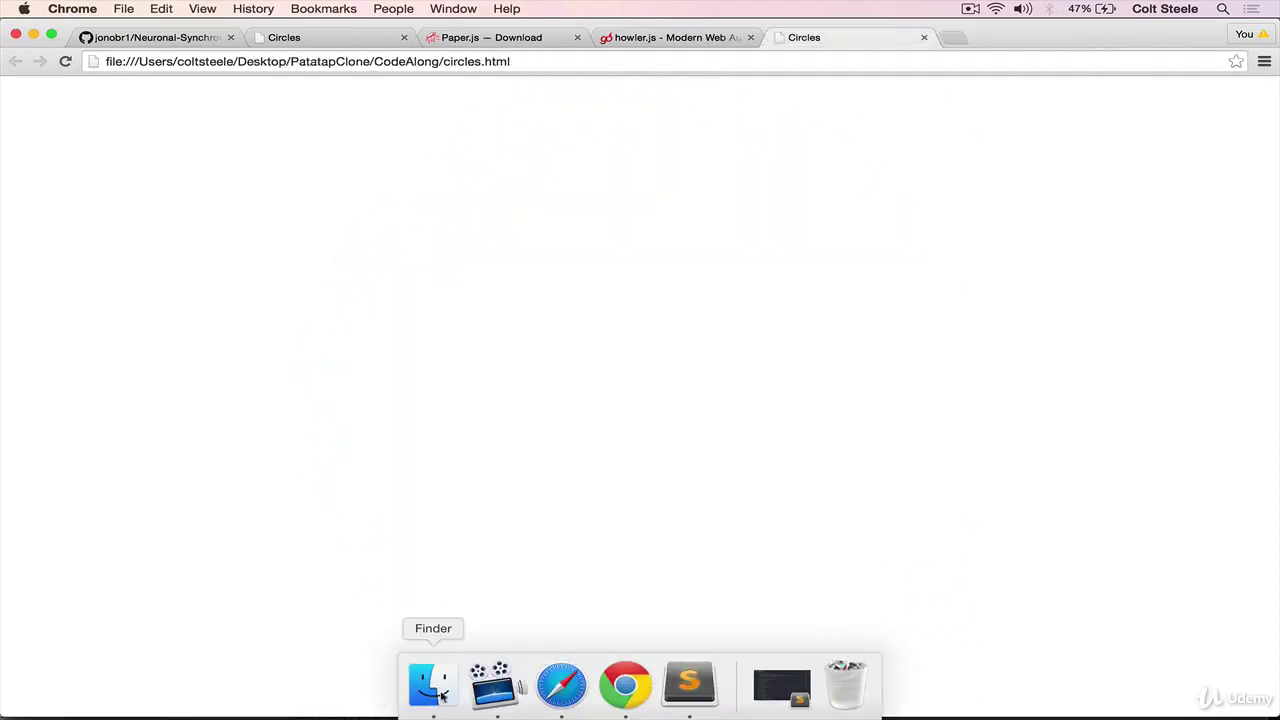
left_click(432, 684)
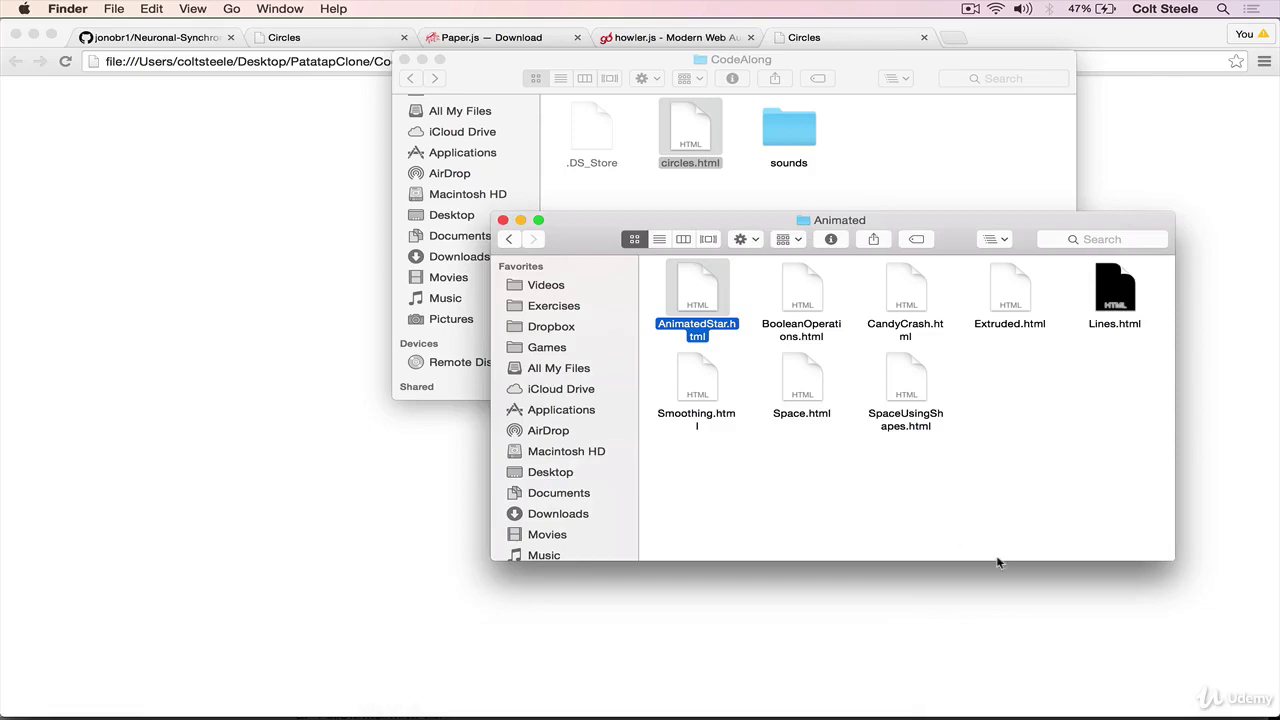
left_click(910, 283)
double_click(910, 283)
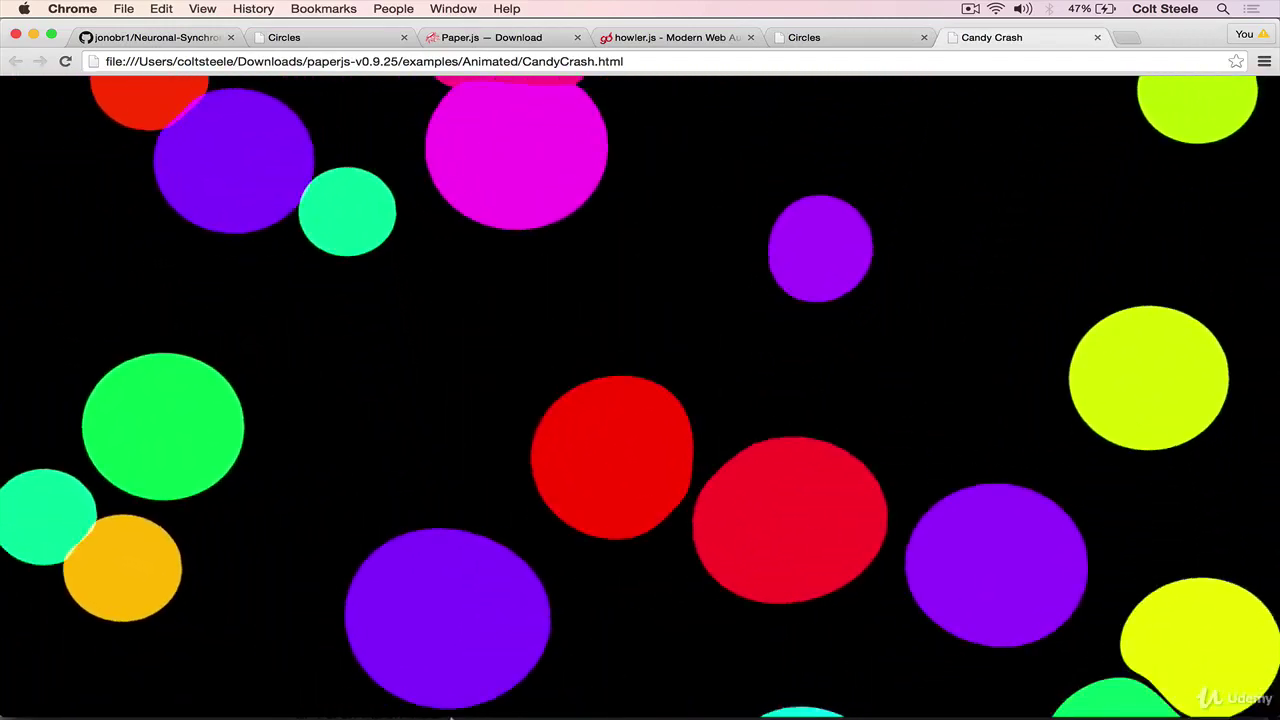
key("super+w")
left_click(430, 683)
double_click(1010, 290)
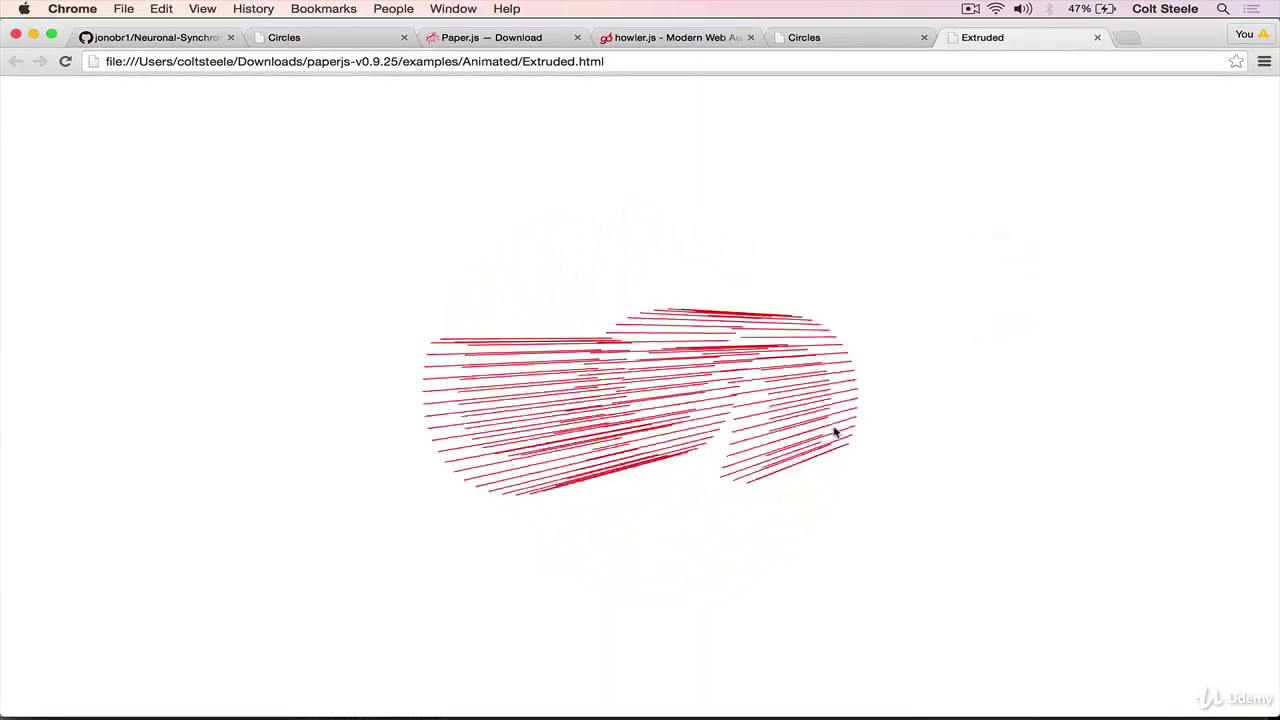
key("super+w")
left_click(430, 683)
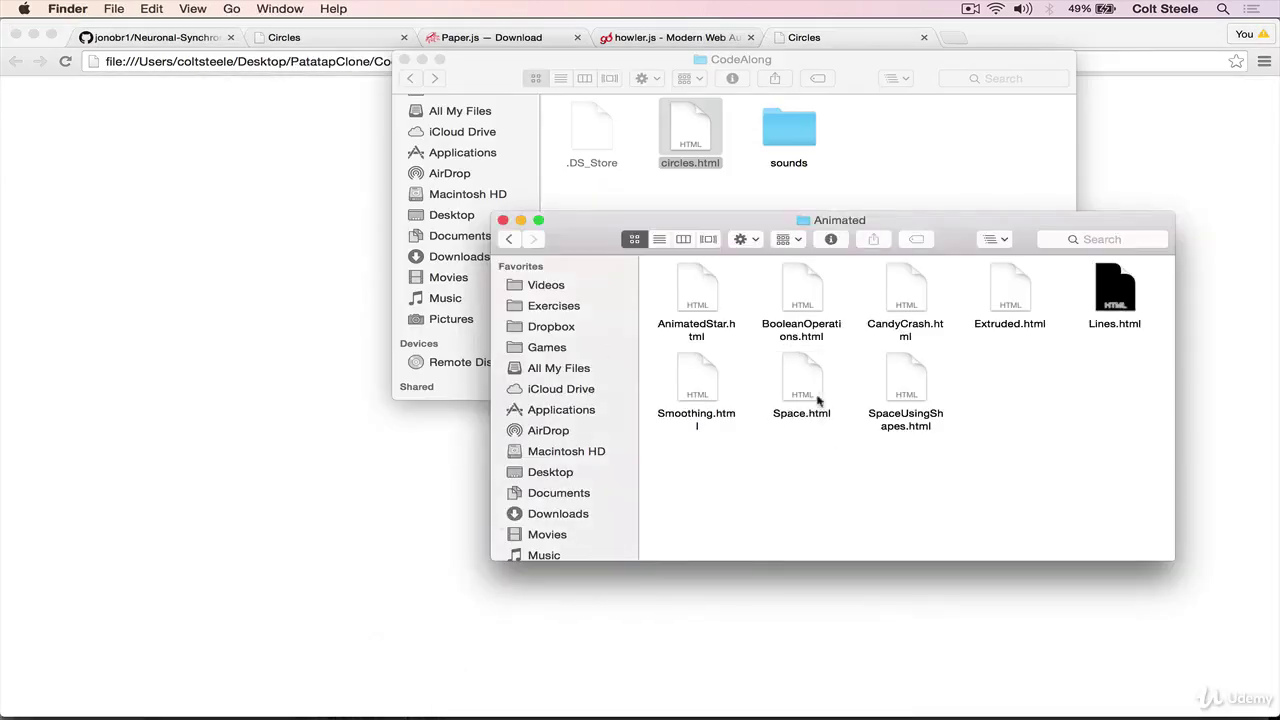
- Open Space.html in Sublime Text and highlight its paper-full.js script line
left_click(802, 395)
mouse_move(698, 712)
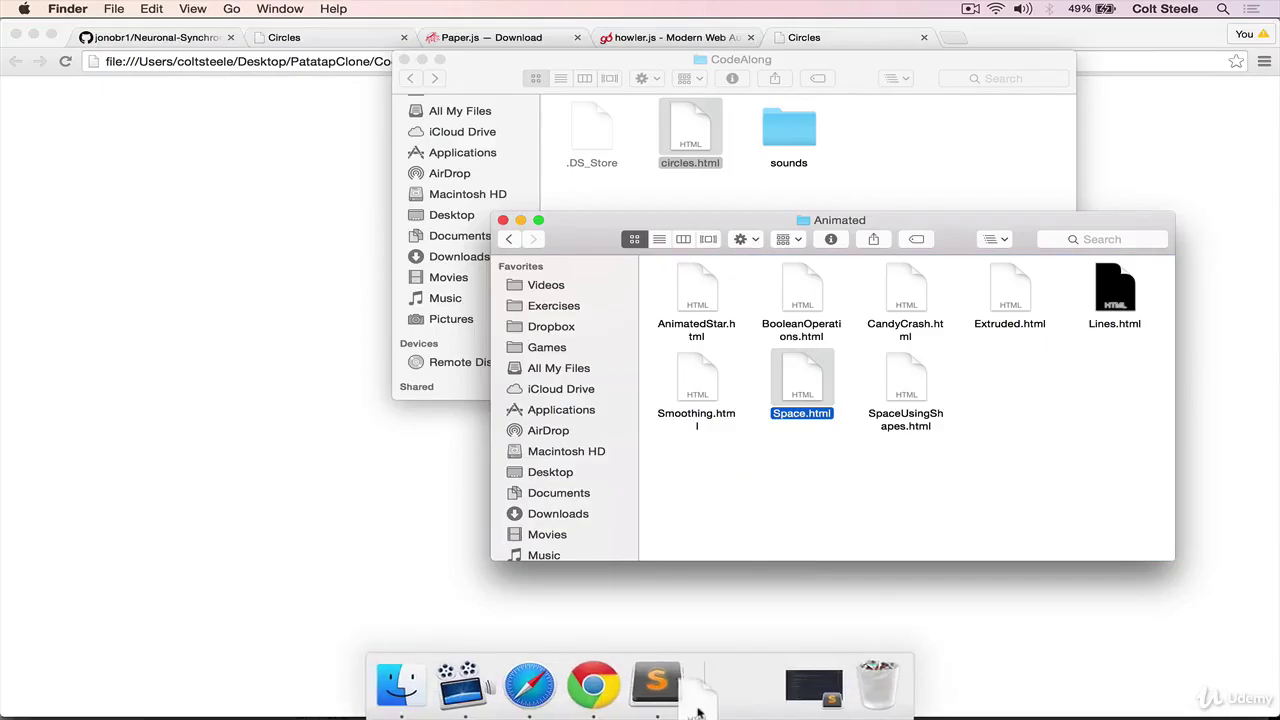
left_click_drag(698, 712, 698, 712)
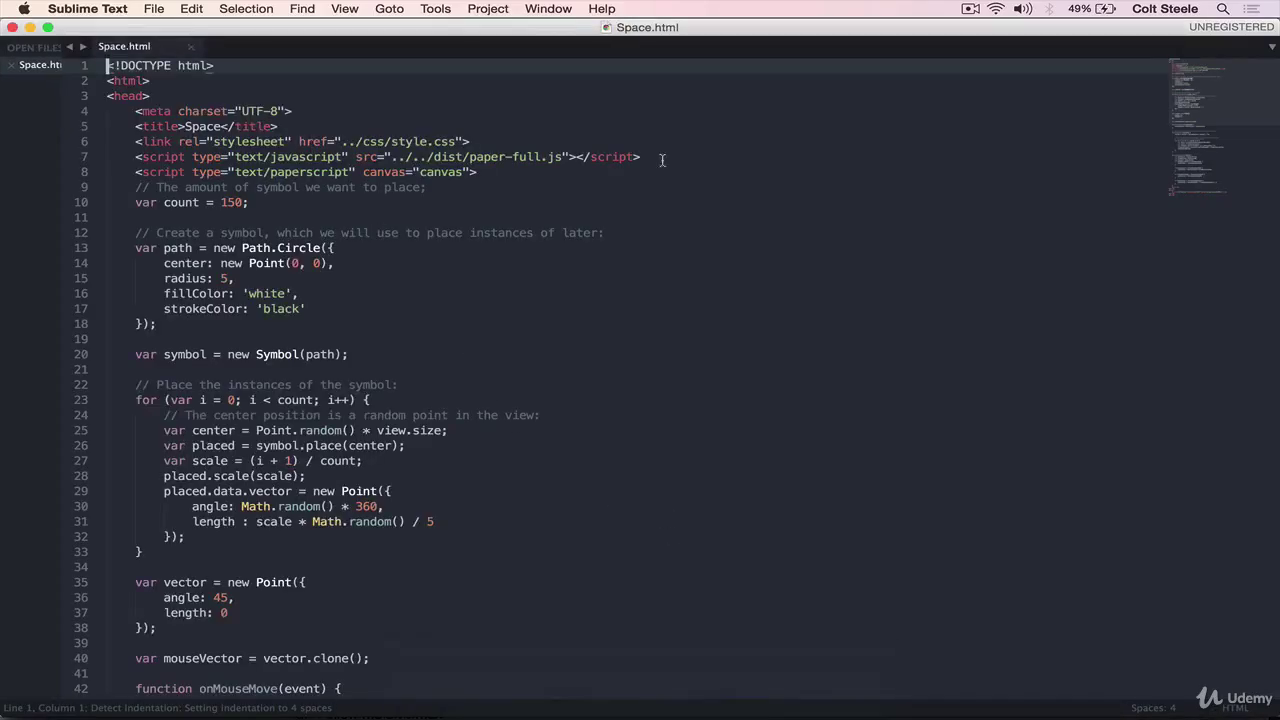
left_click_drag(642, 157, 137, 157)
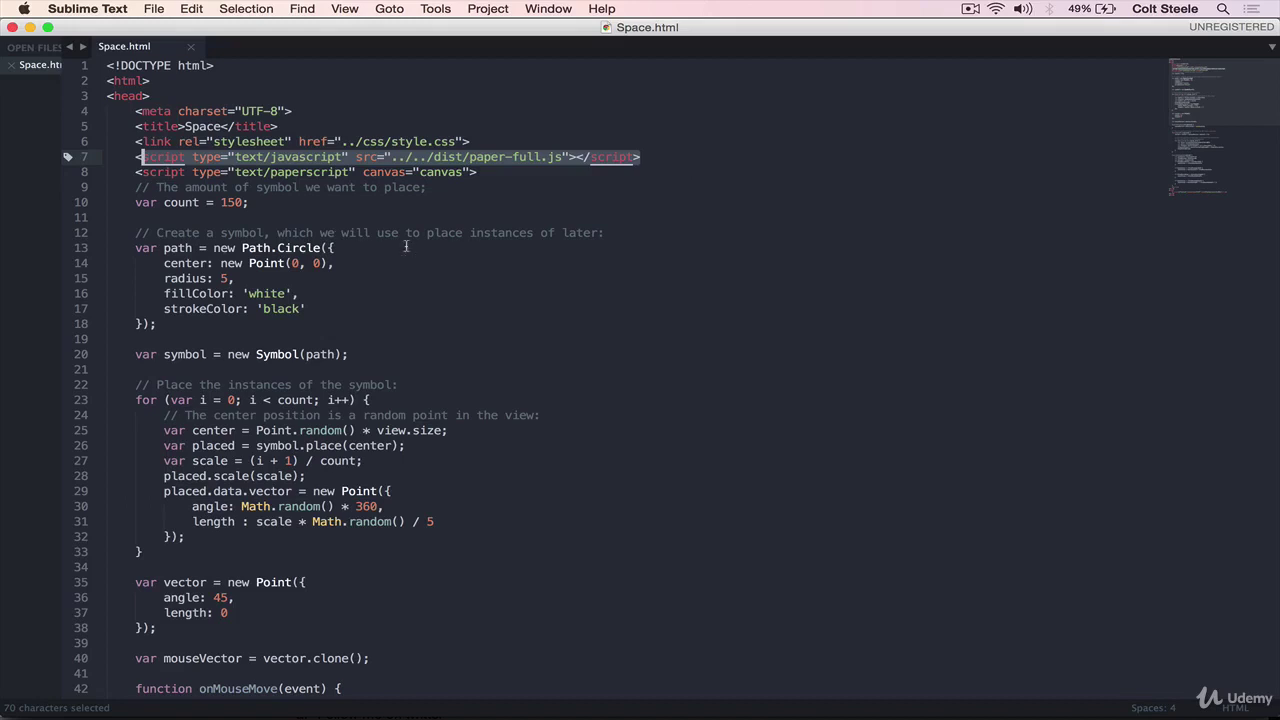
left_click(371, 260)
- Inspect the paperscript tag, its canvas attribute and the Path.Circle code
double_click(160, 172)
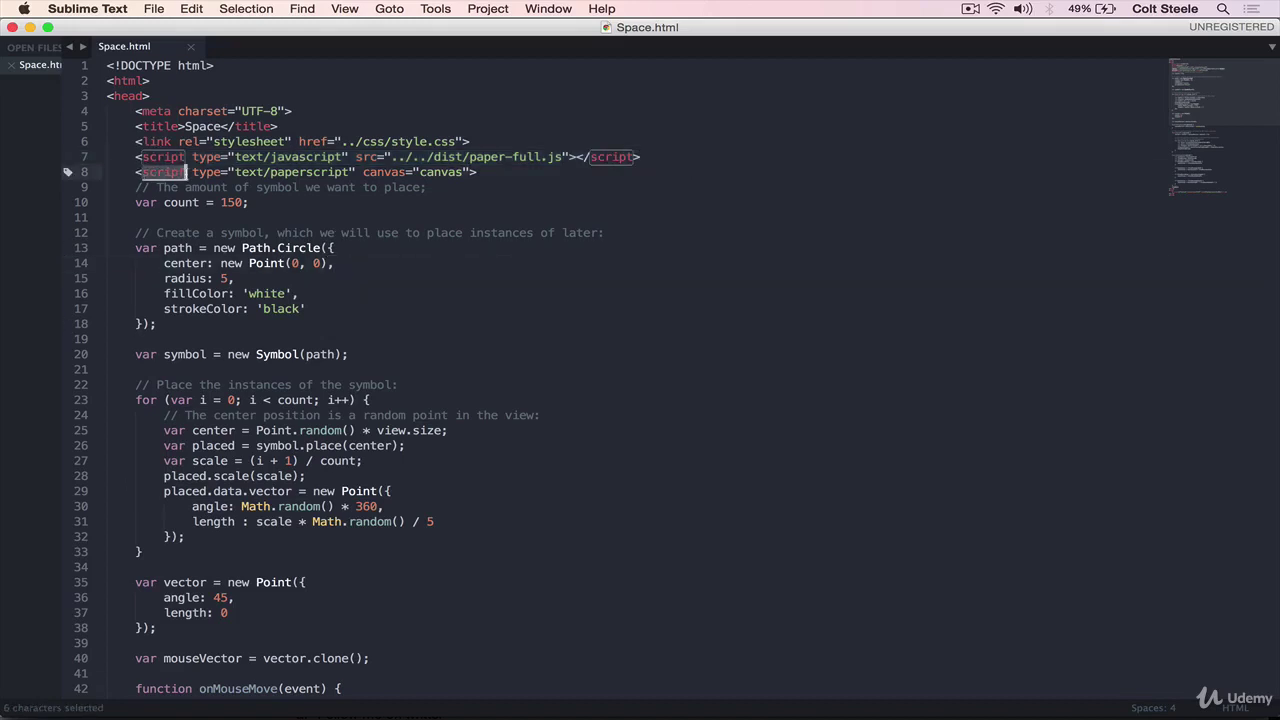
left_click(262, 172)
double_click(300, 172)
left_click(596, 250)
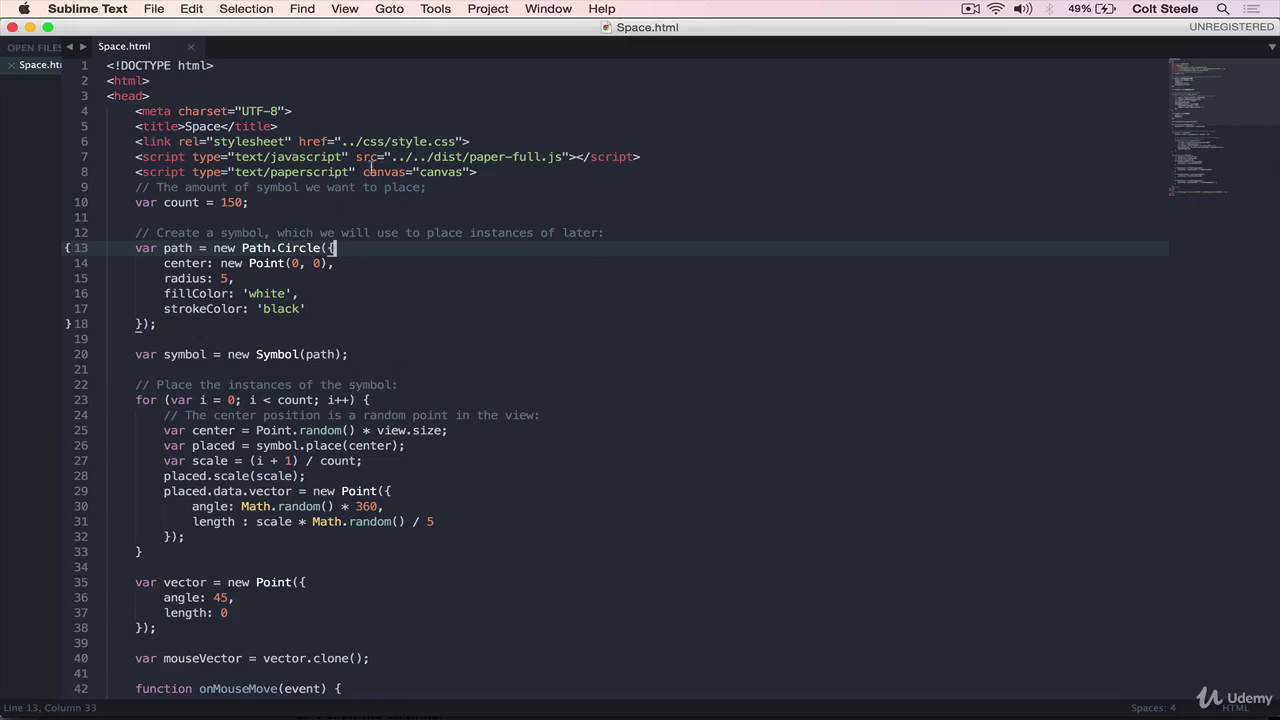
left_click_drag(361, 172, 470, 172)
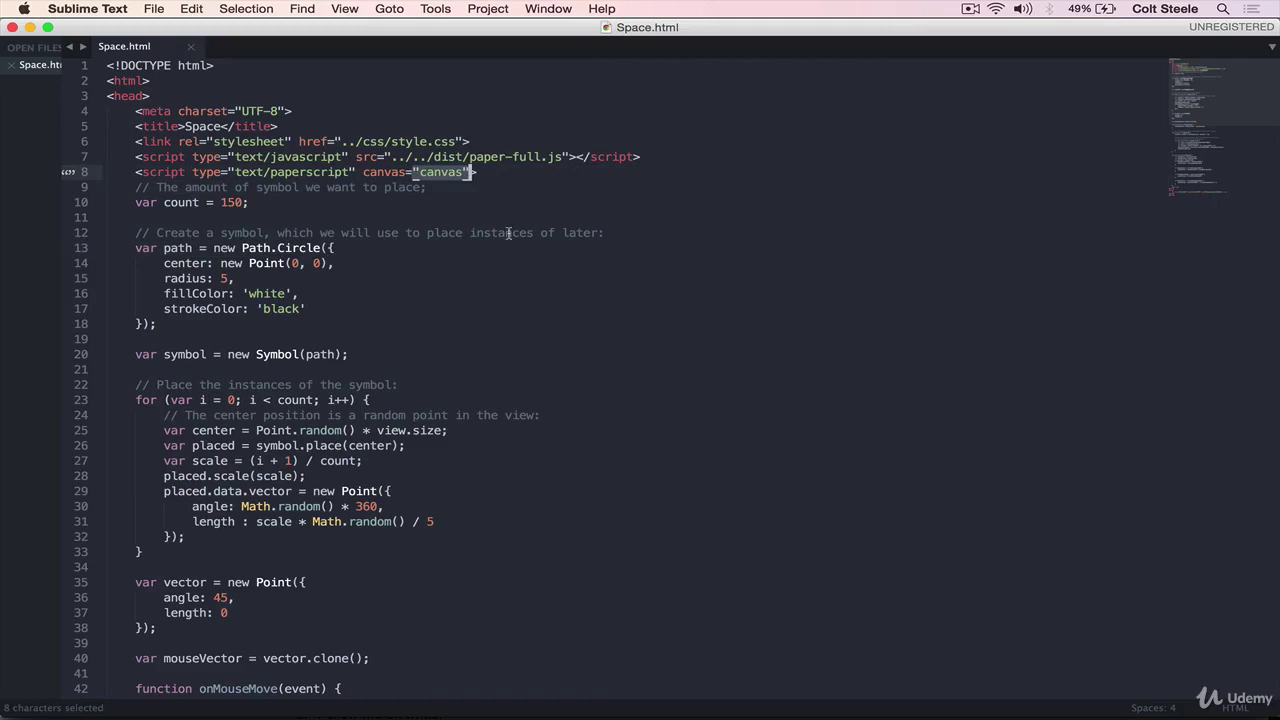
scroll(508, 233, "down", 5)
scroll(508, 233, "down", 5)
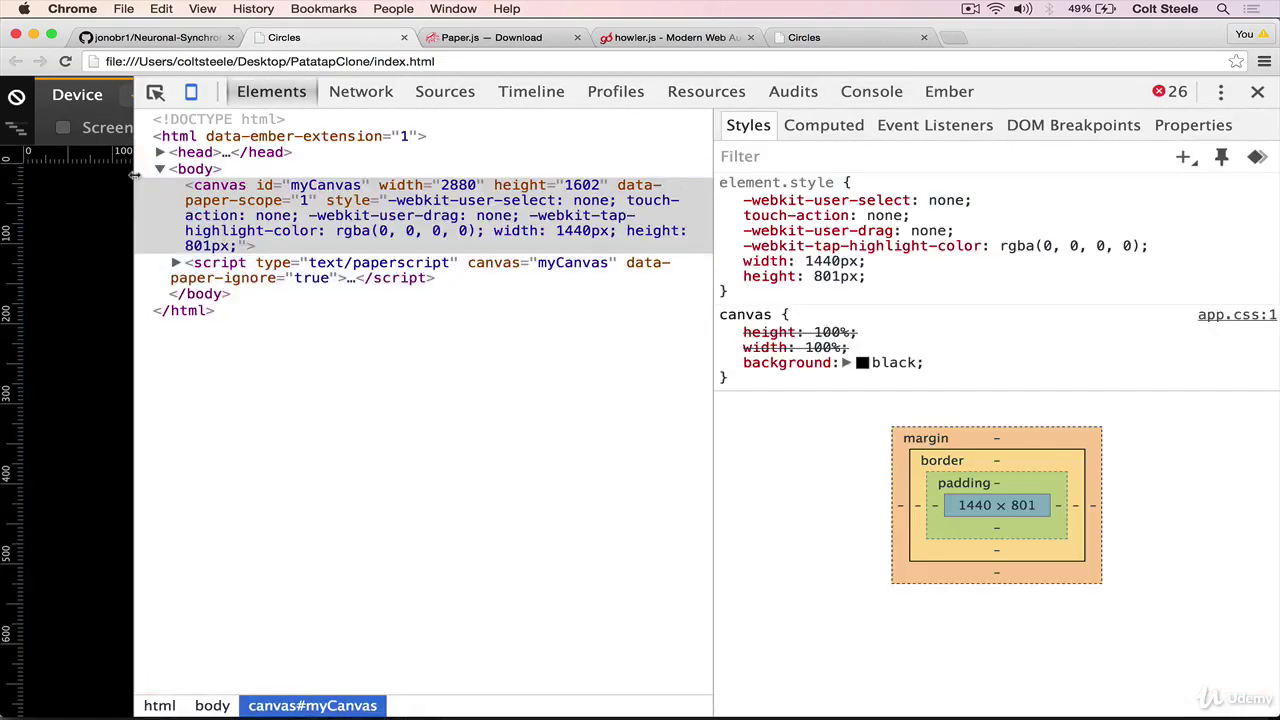
- Narrow DevTools, trigger circles with a, s, d, and inspect the 1440×801 canvas
left_click_drag(134, 175, 646, 240)
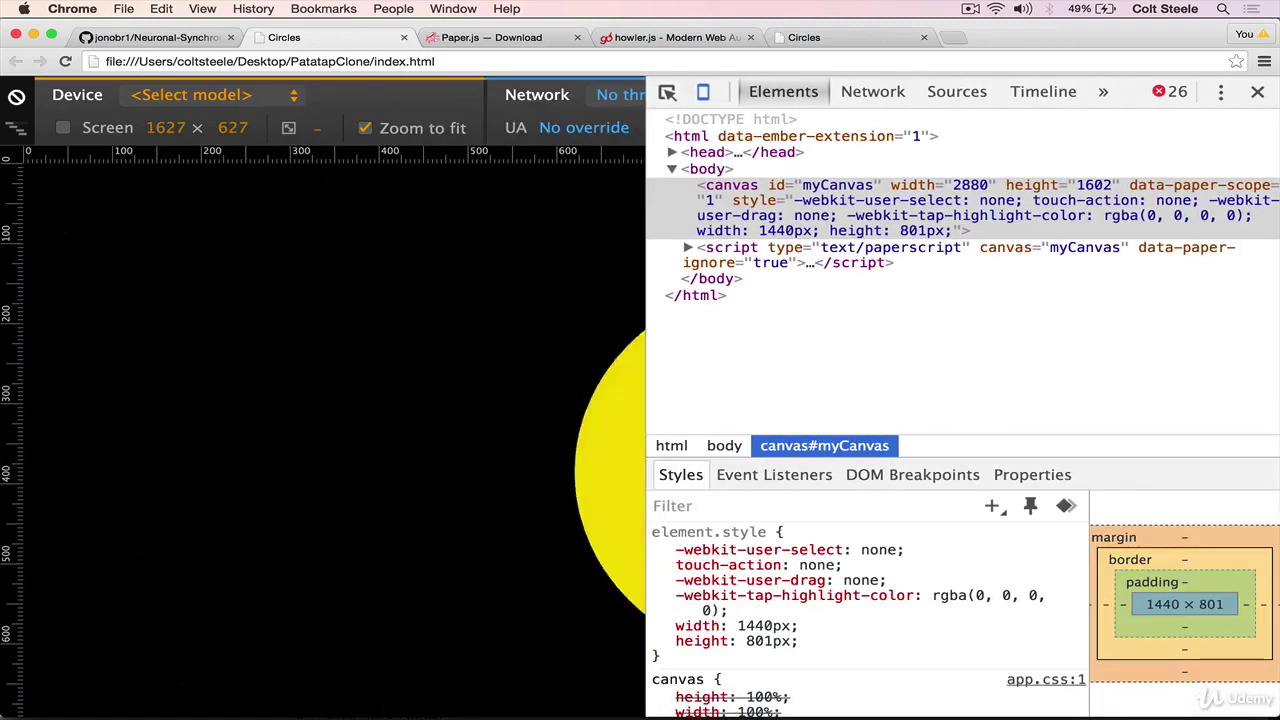
key("a")
key("s")
key("d")
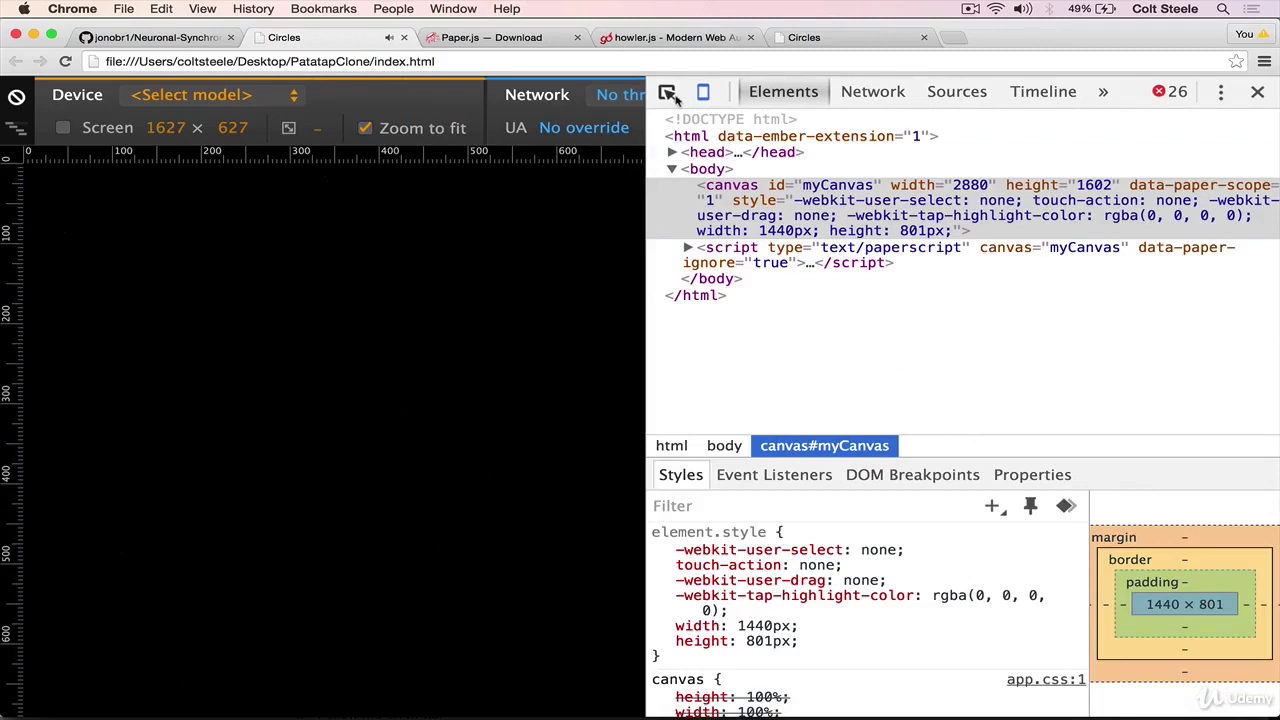
left_click(667, 92)
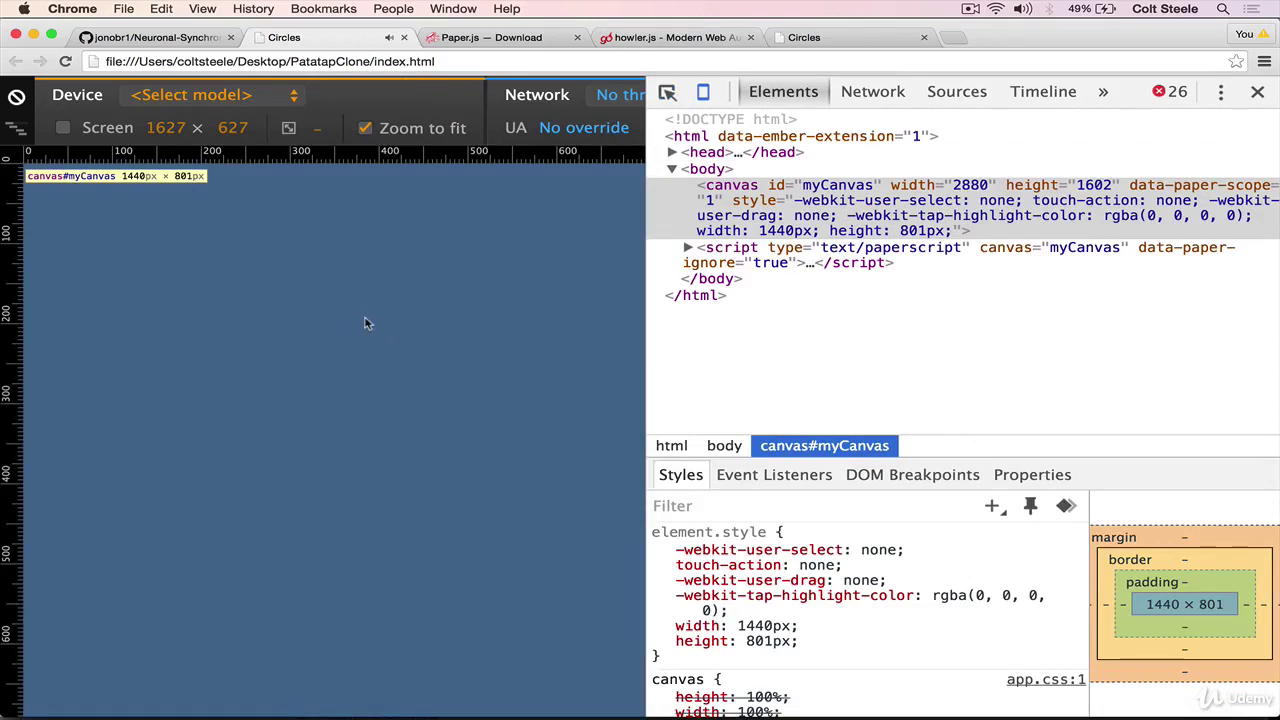
left_click(365, 322)
left_click(745, 188)
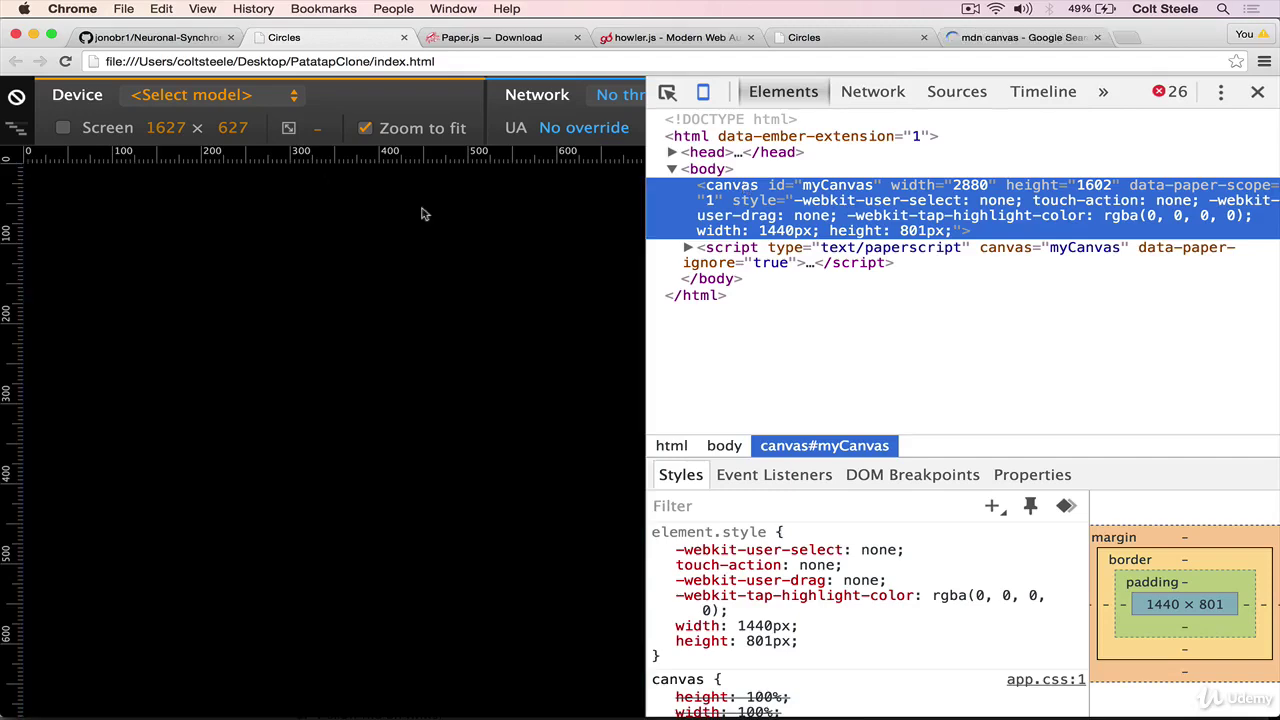
- Open MDN's Canvas API article from 'mdn canvas' results and highlight its example JavaScript
left_click(1018, 38)
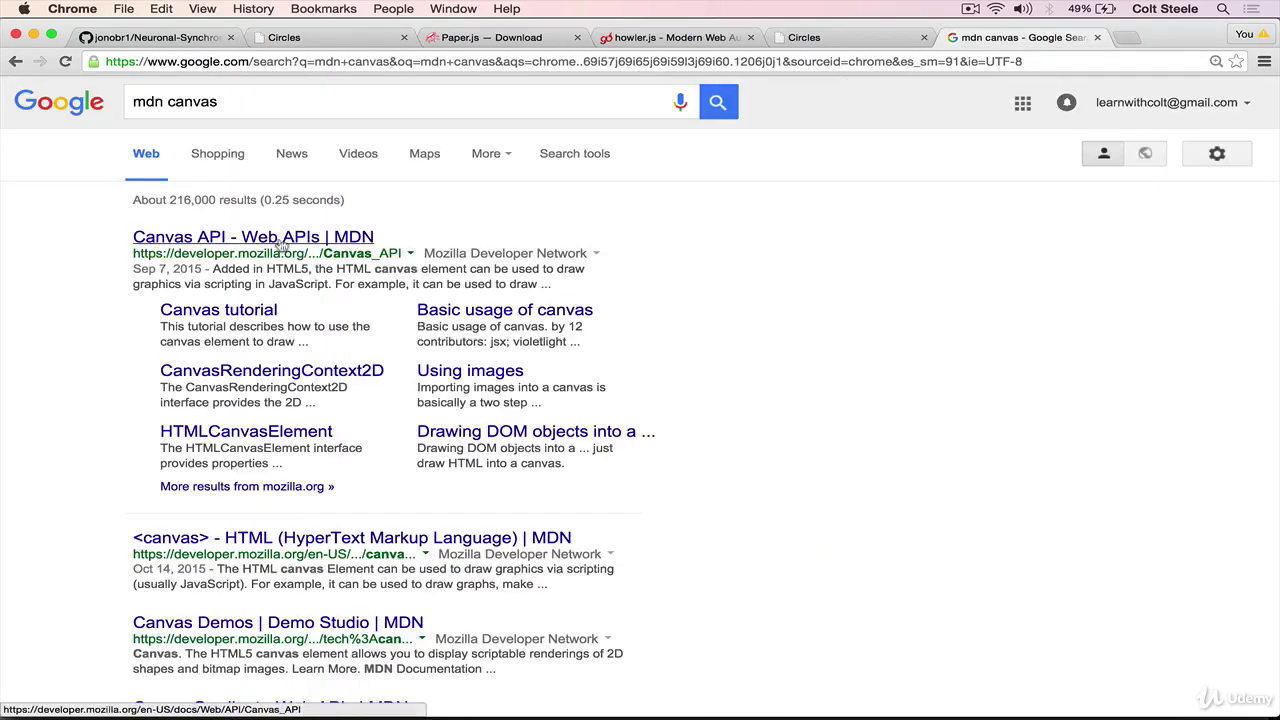
left_click(280, 237)
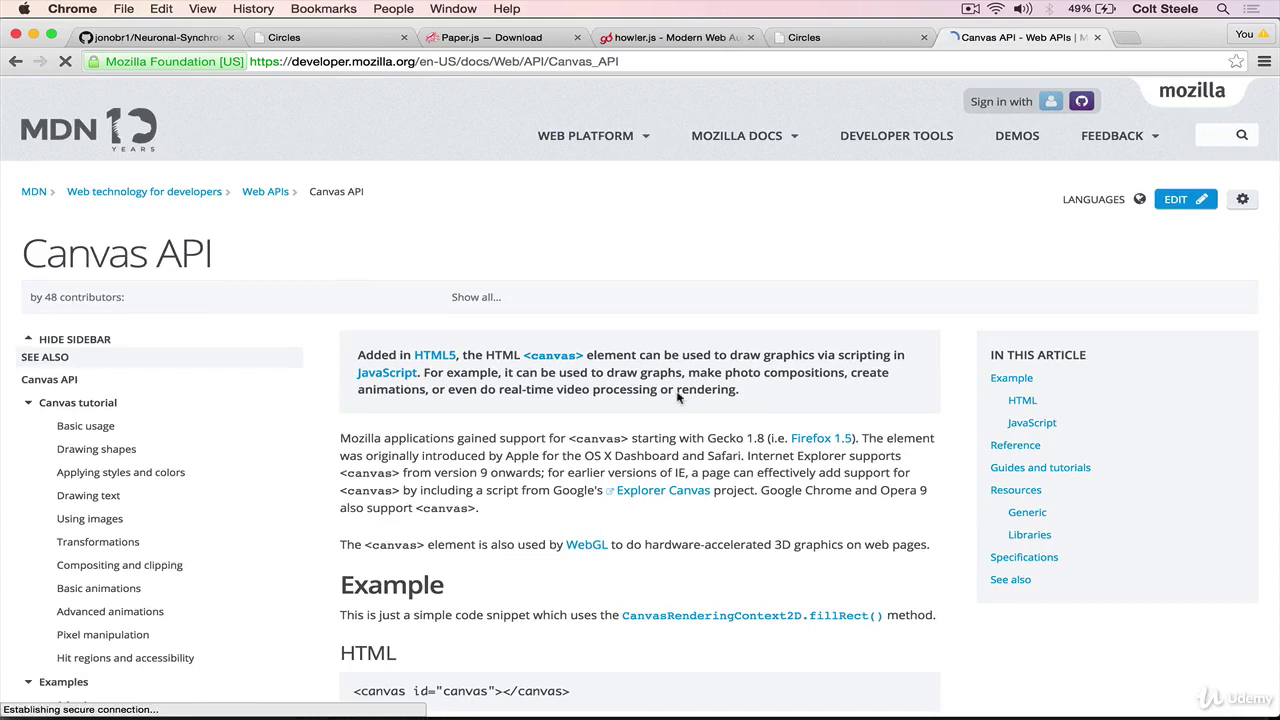
scroll(606, 458, "down", 1)
left_click_drag(399, 323, 448, 323)
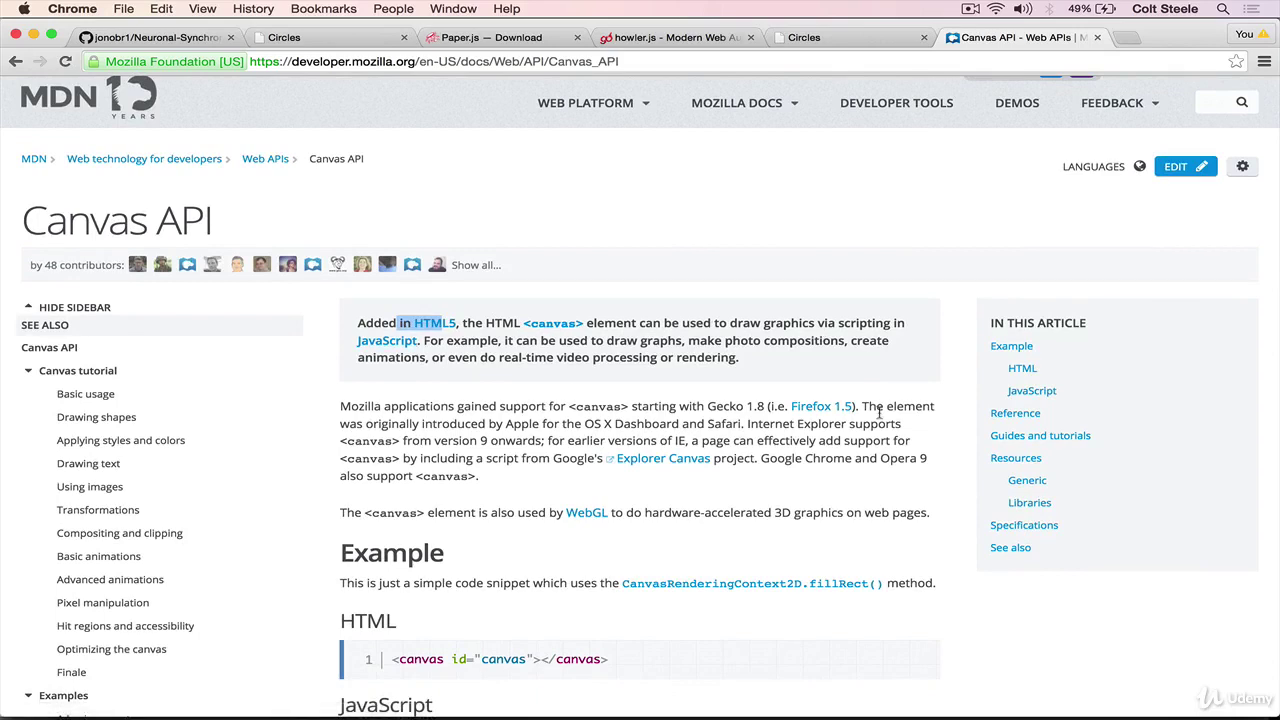
scroll(700, 400, "down", 5)
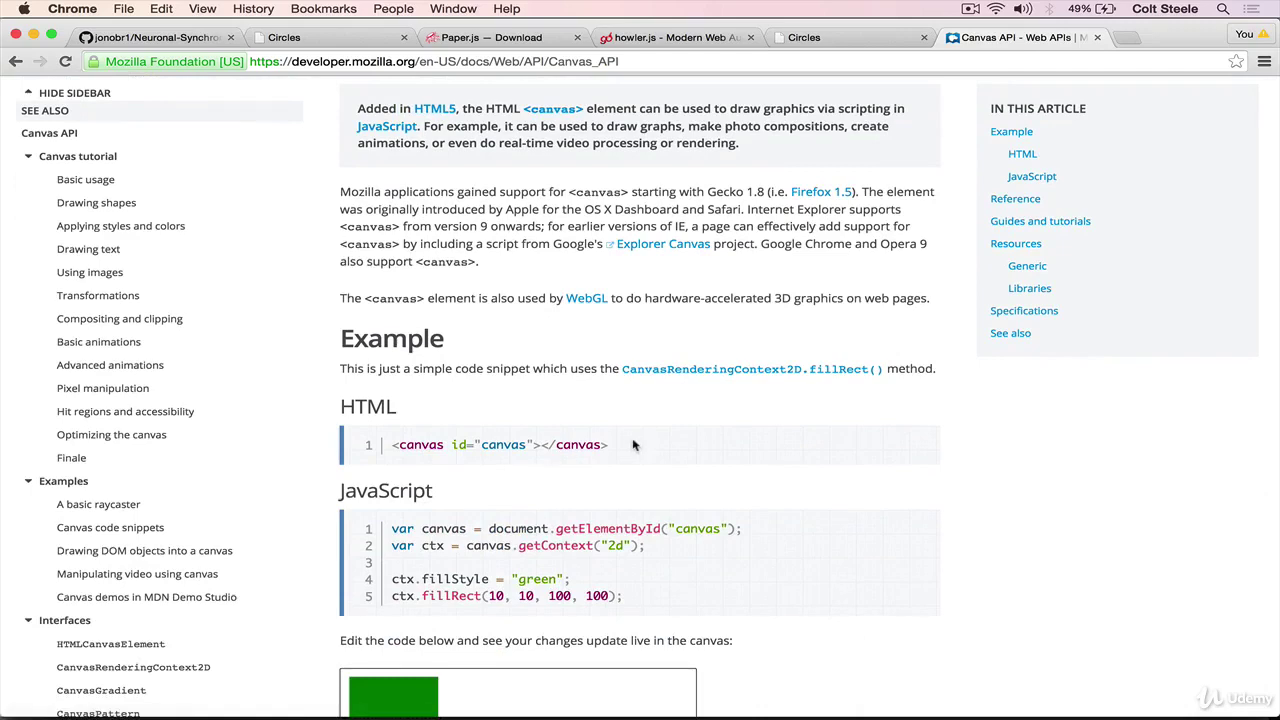
scroll(635, 445, "down", 2)
scroll(635, 445, "down", 2)
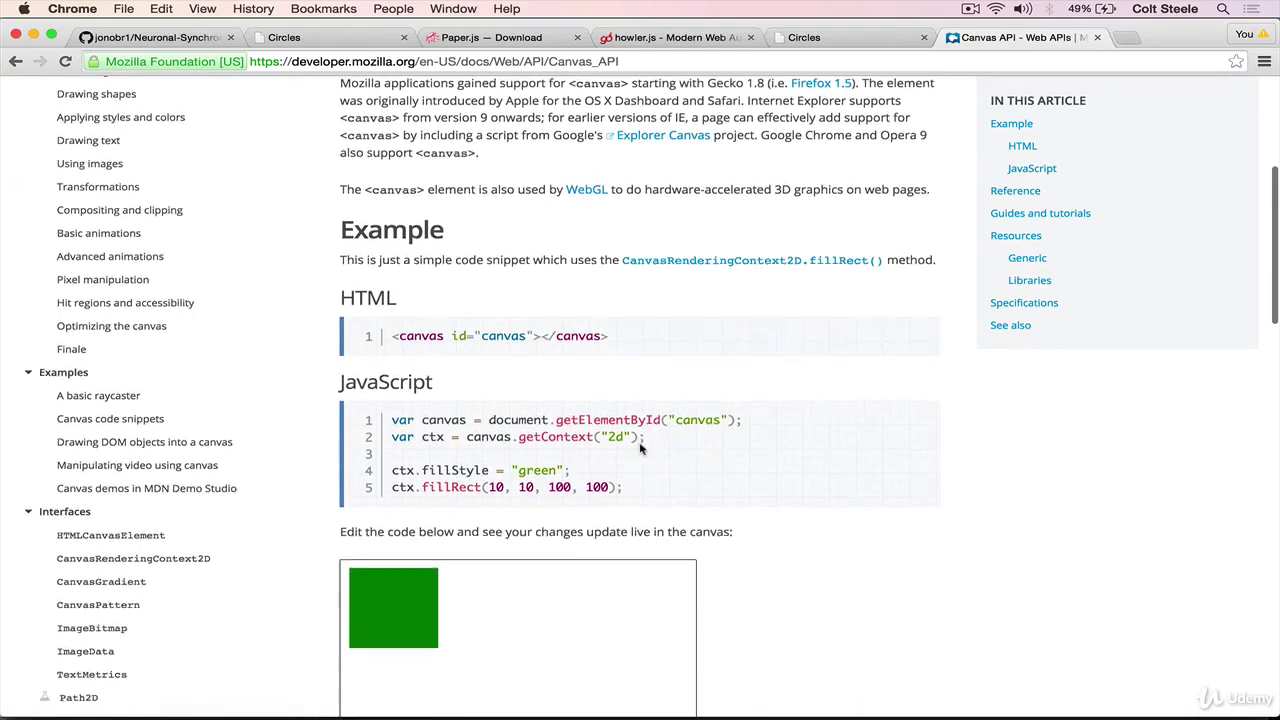
left_click_drag(638, 431, 390, 356)
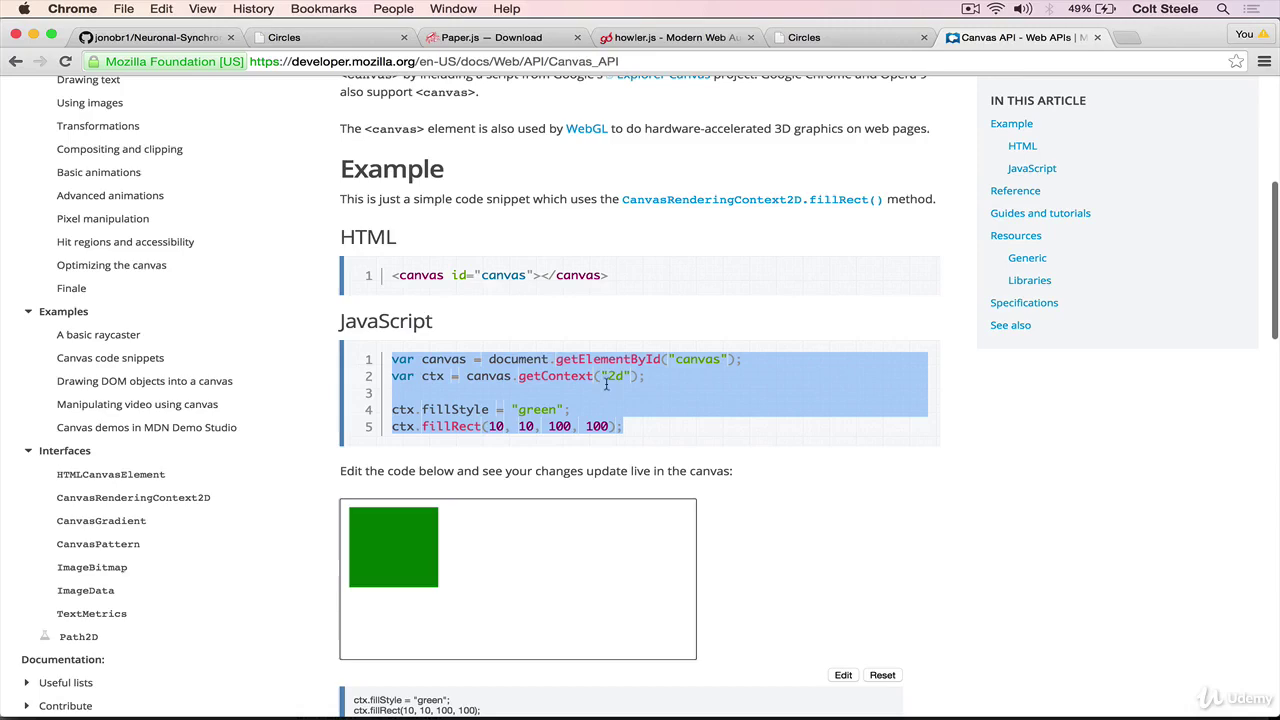
scroll(532, 558, "down", 2)
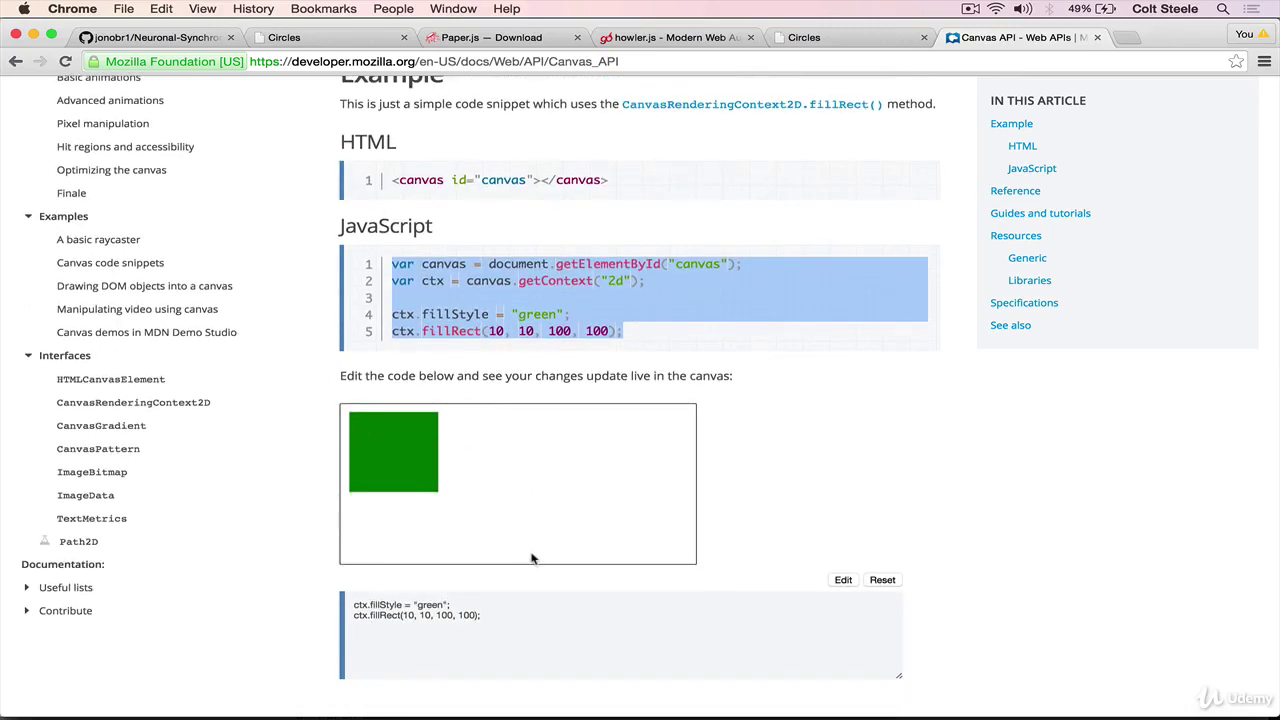
scroll(532, 558, "down", 5)
scroll(532, 558, "down", 3)
scroll(532, 558, "up", 6)
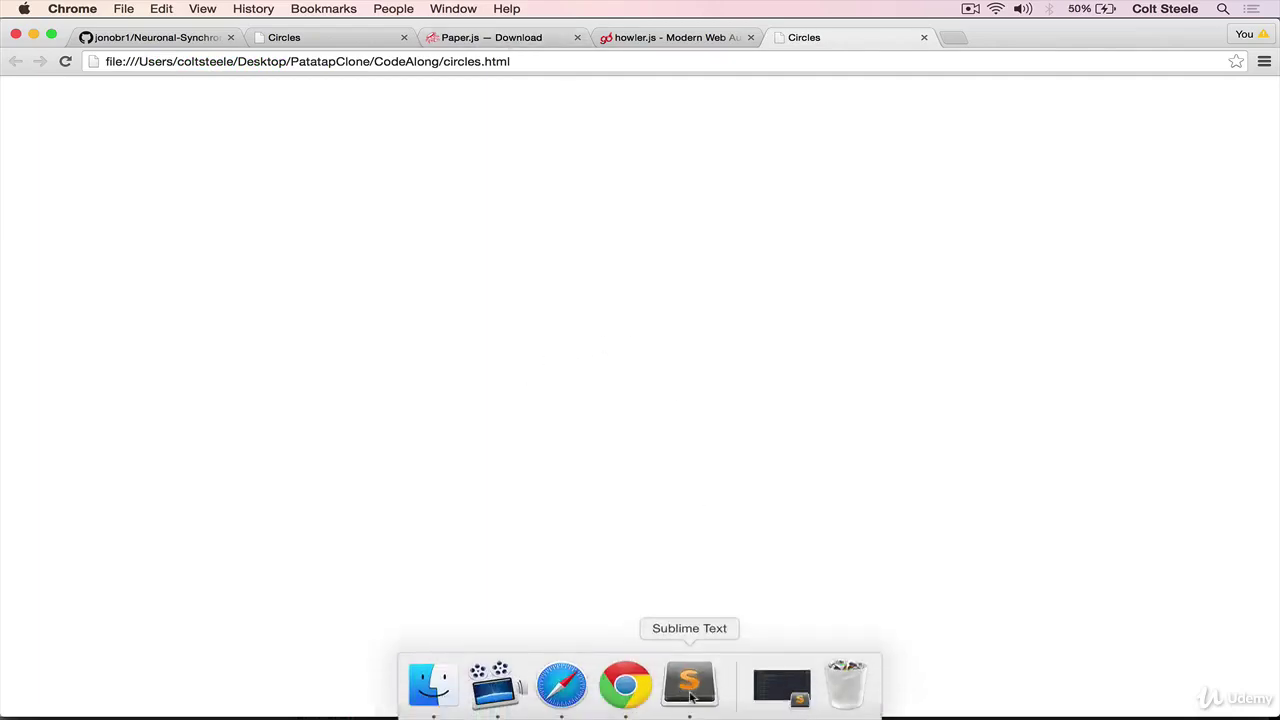
- Examine the canvas tag on line 84, its id and black background style
left_click(690, 690)
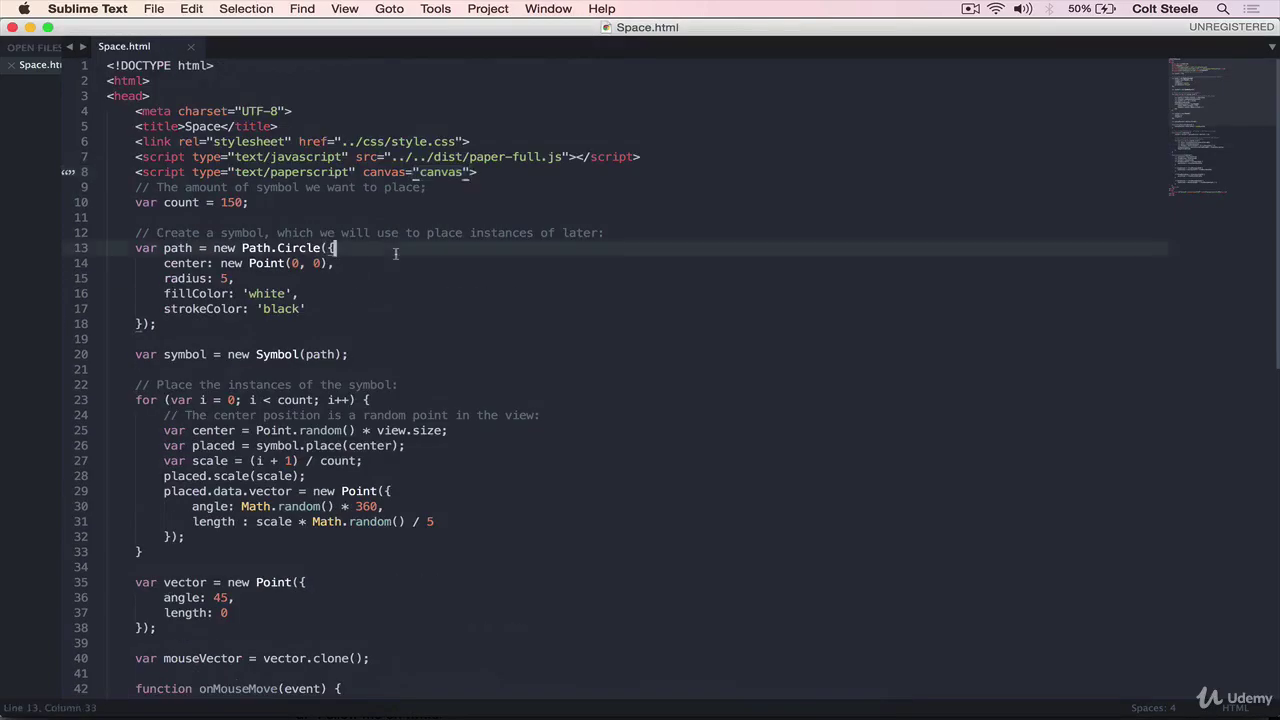
scroll(424, 255, "down", 2)
scroll(337, 247, "down", 10)
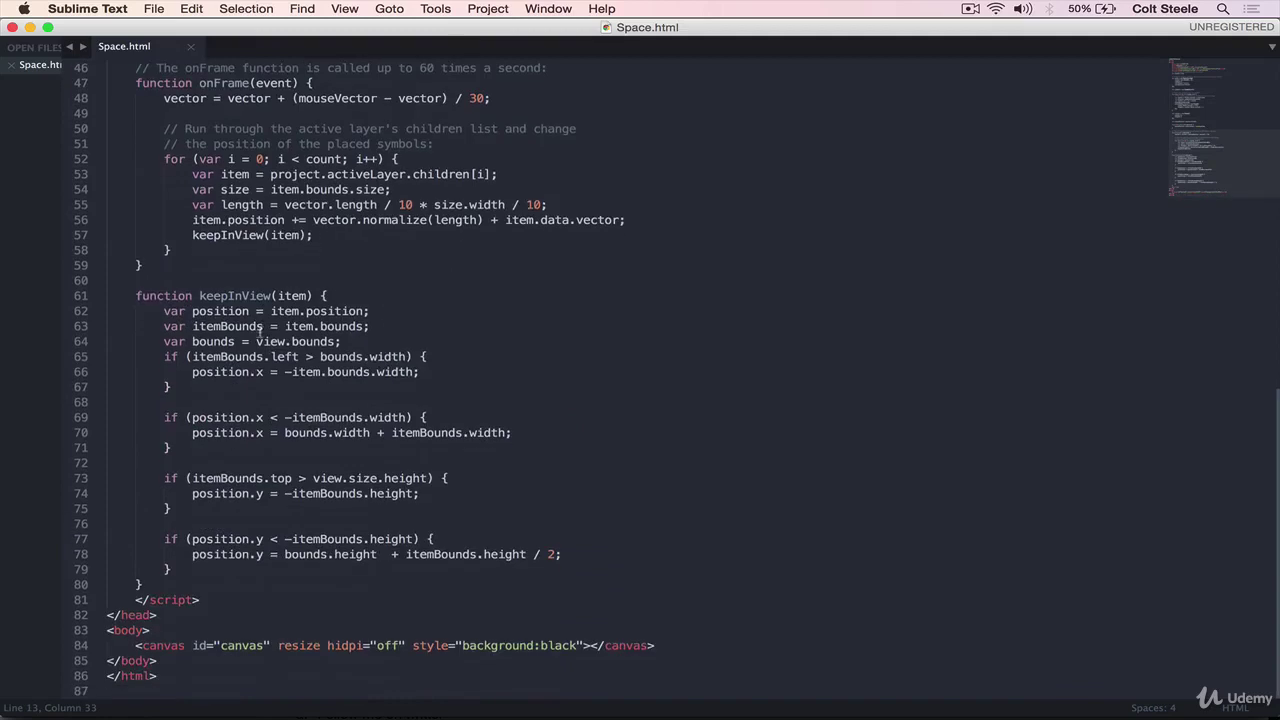
left_click_drag(134, 645, 684, 642)
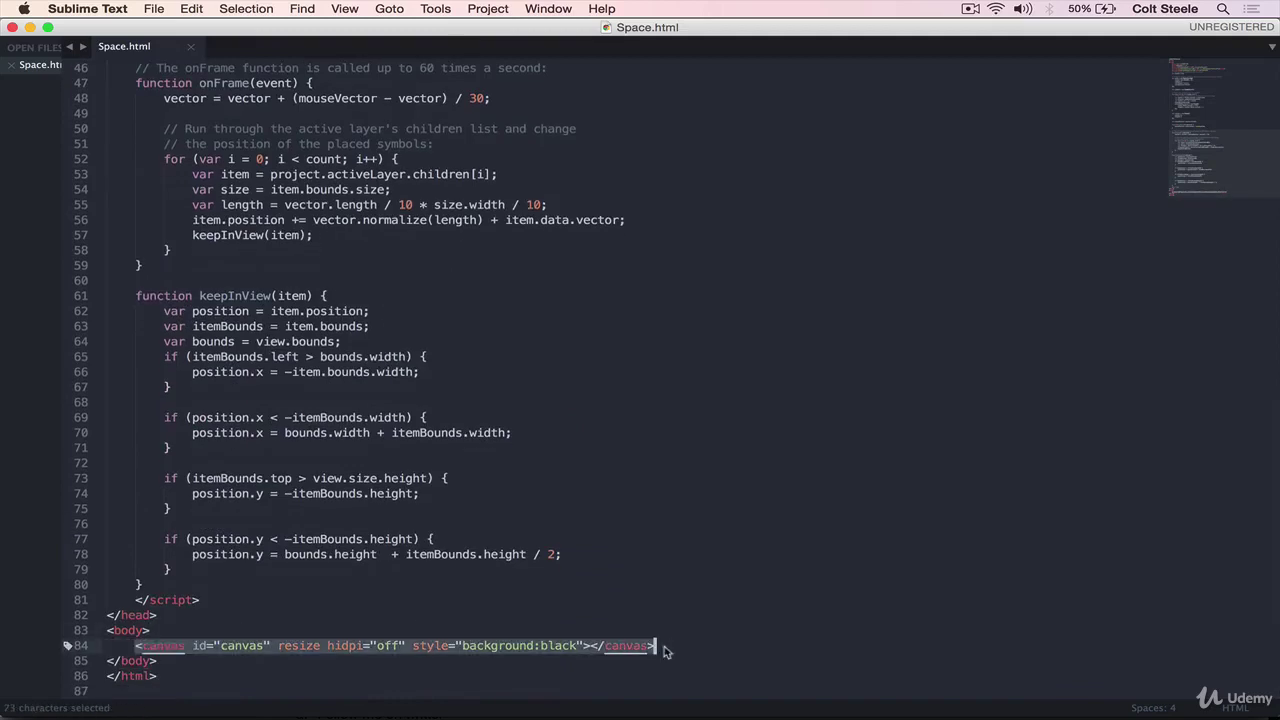
left_click(158, 660)
left_click_drag(193, 645, 266, 645)
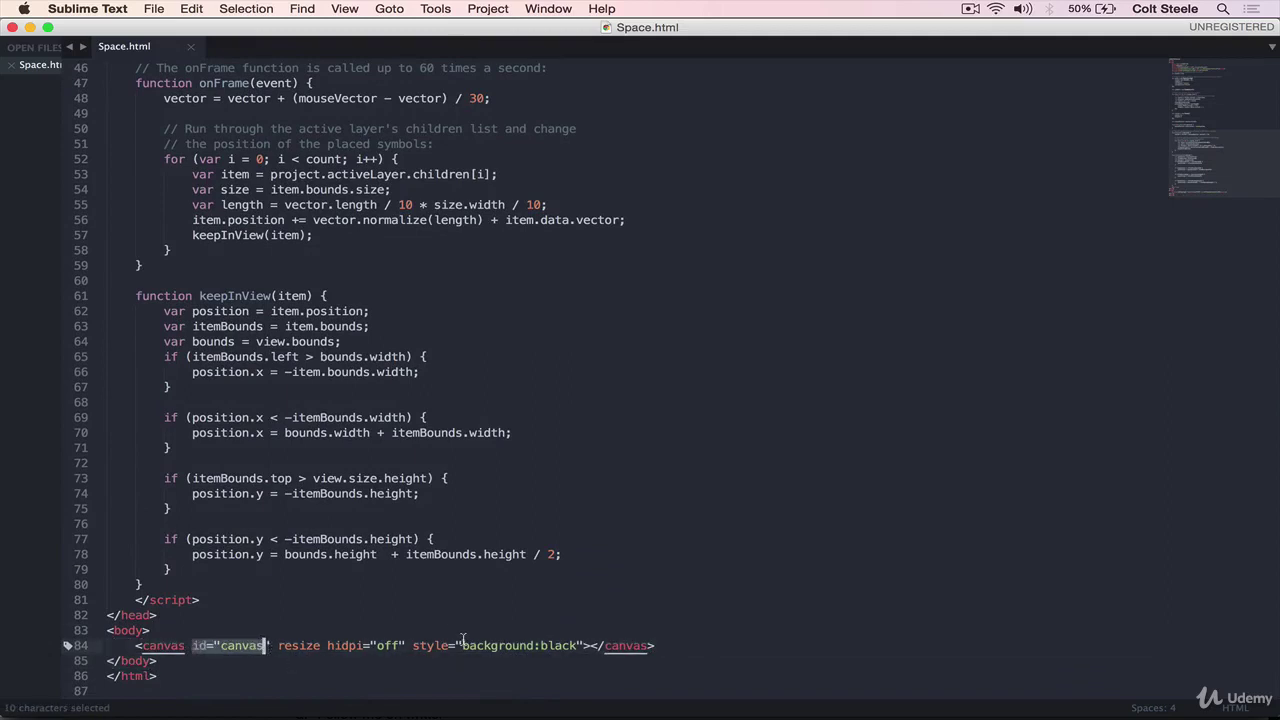
left_click_drag(463, 645, 582, 645)
left_click(140, 615)
left_click(278, 645)
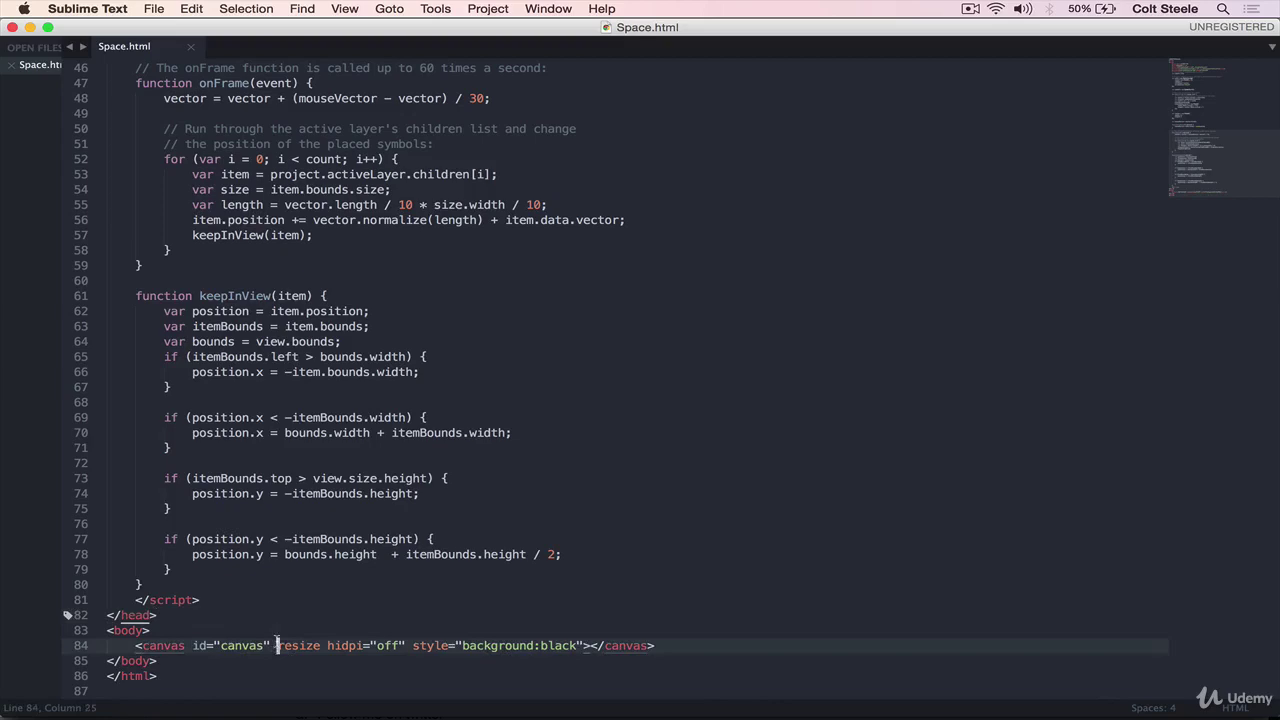
double_click(240, 645)
scroll(287, 400, "up", 15)
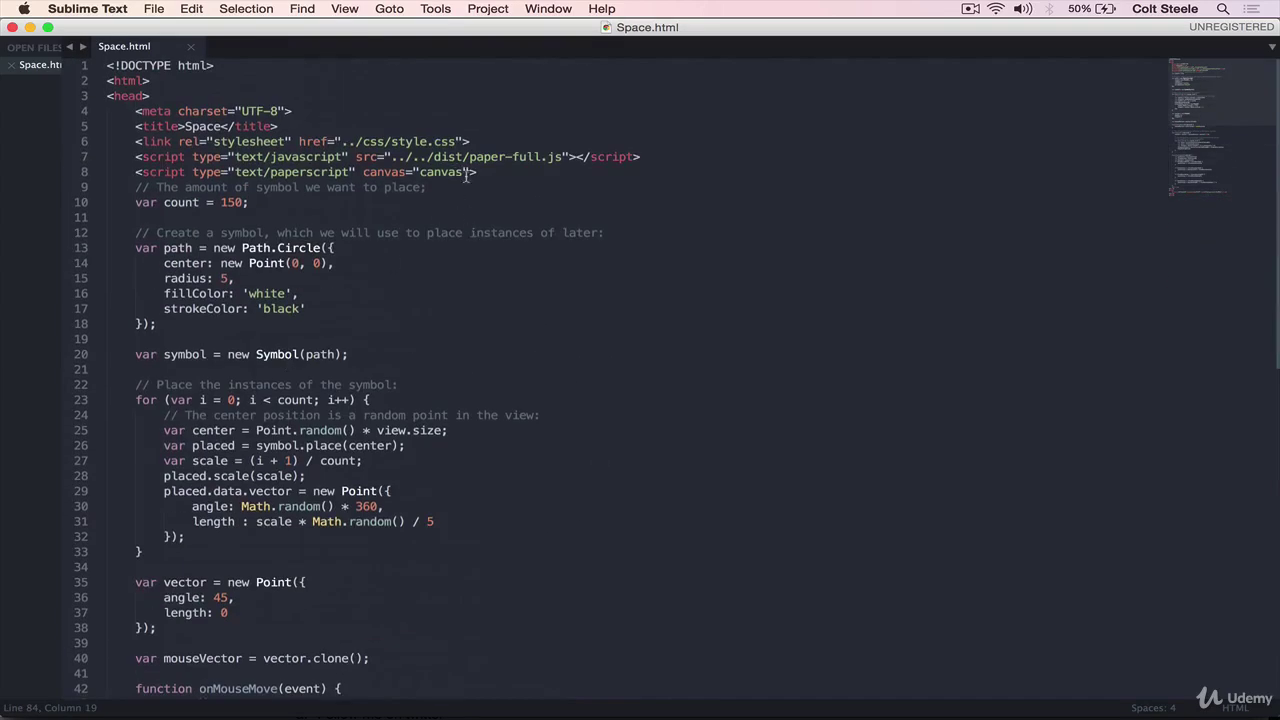
- Re-examine the canvas attribute on line 8 and the symbol-placing loop code
left_click_drag(467, 172, 362, 172)
left_click(430, 187)
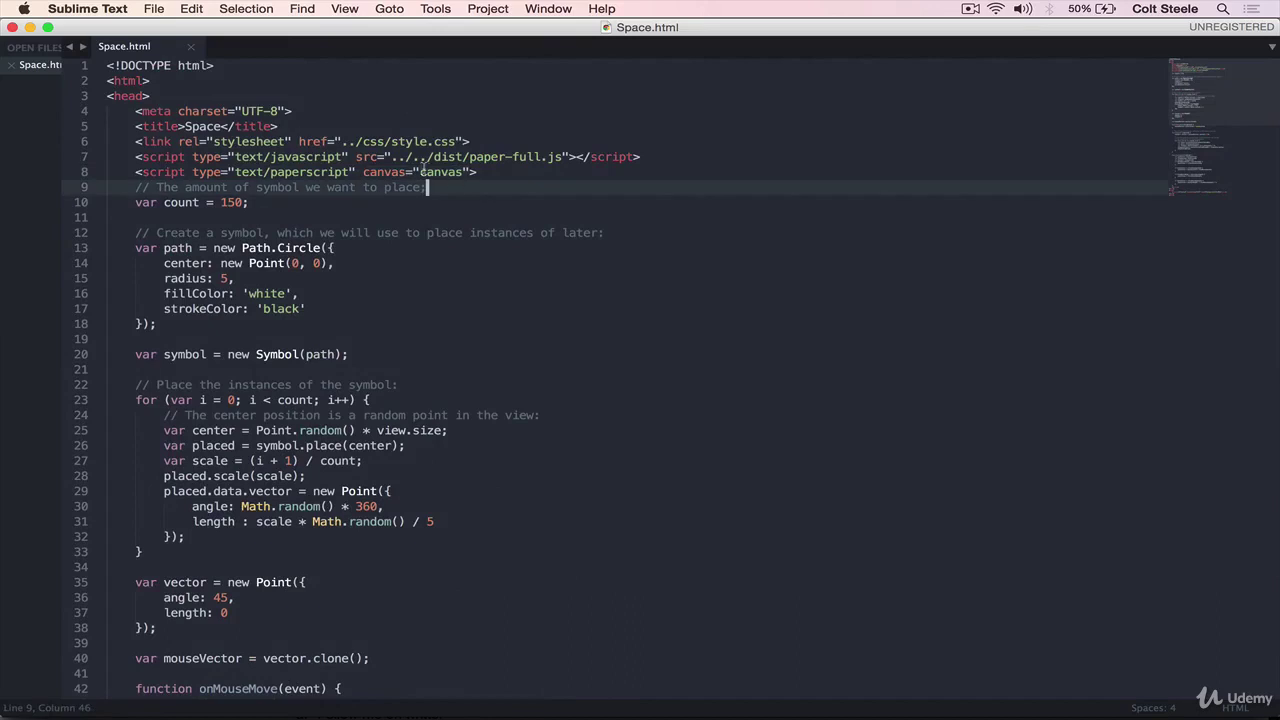
left_click(424, 172)
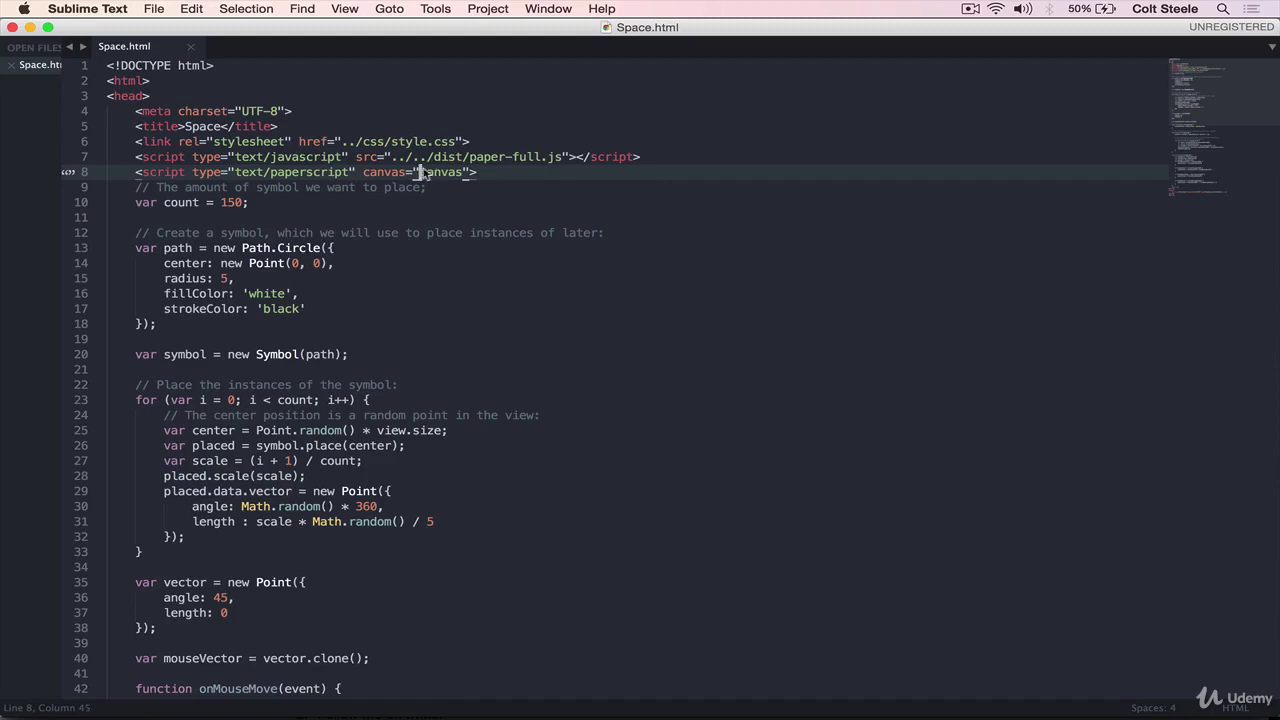
left_click(432, 172)
left_click_drag(420, 172, 466, 174)
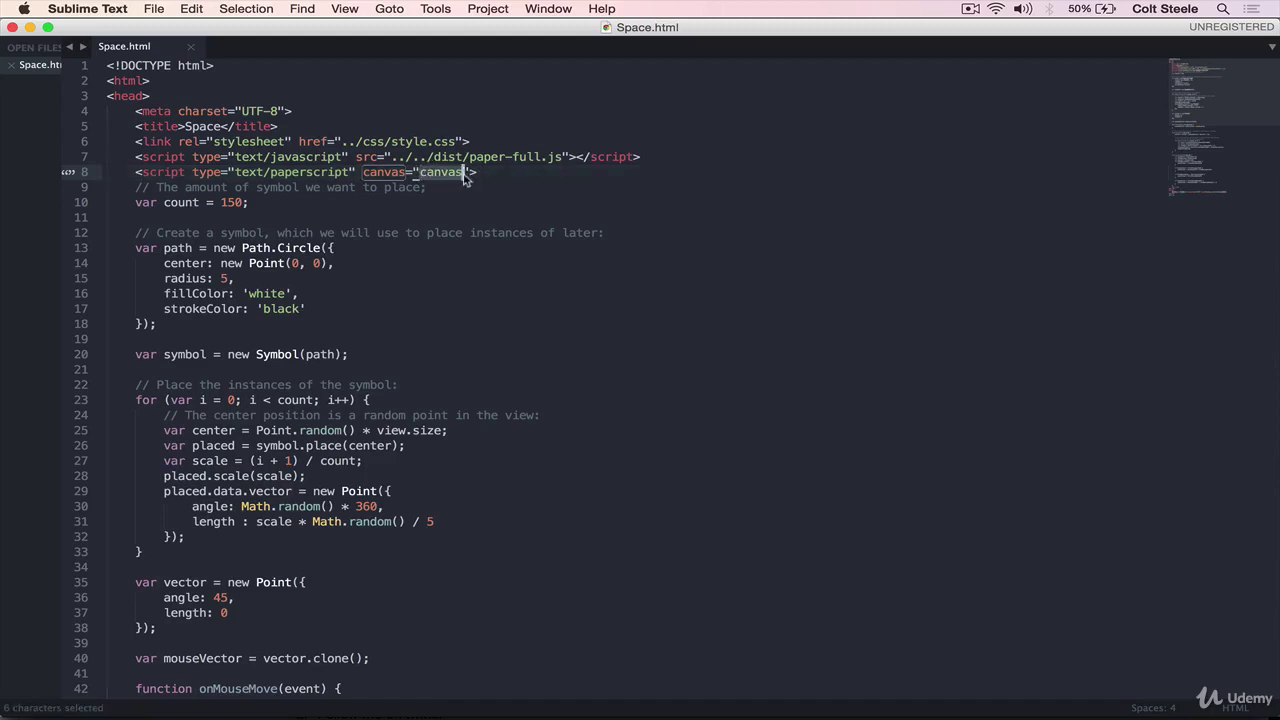
left_click(683, 389)
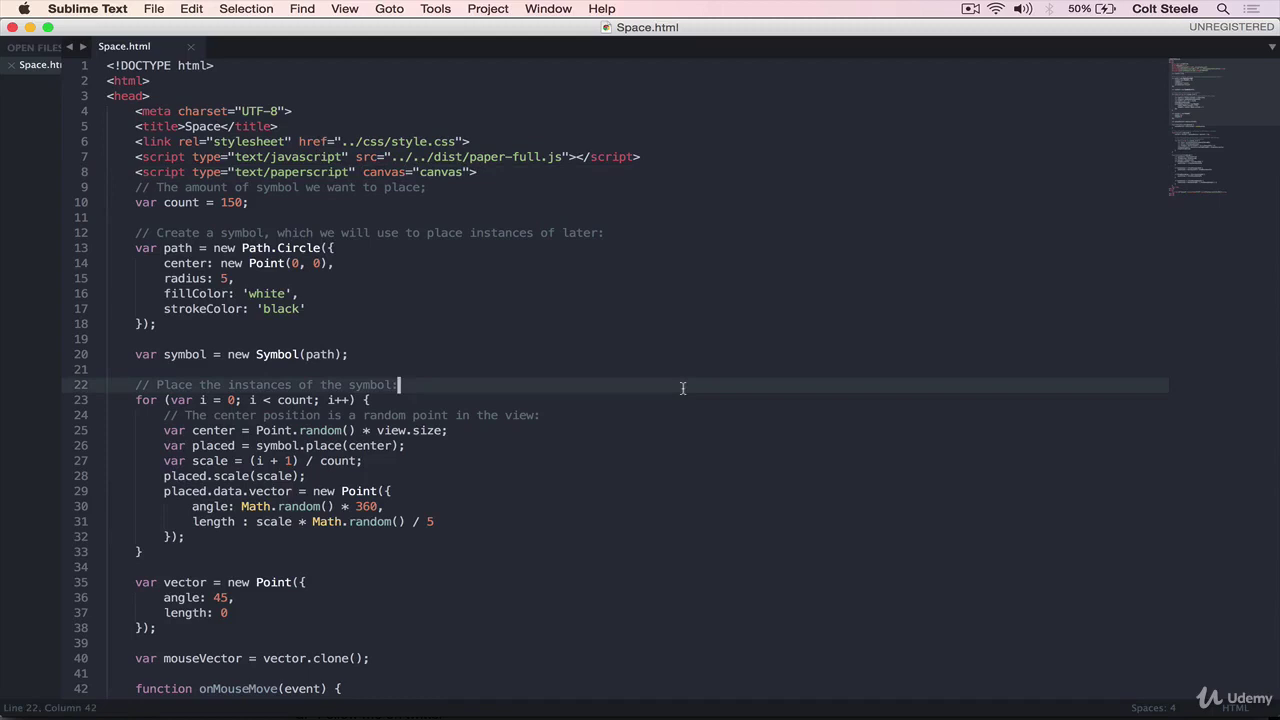
left_click(543, 643)
left_click(588, 548)
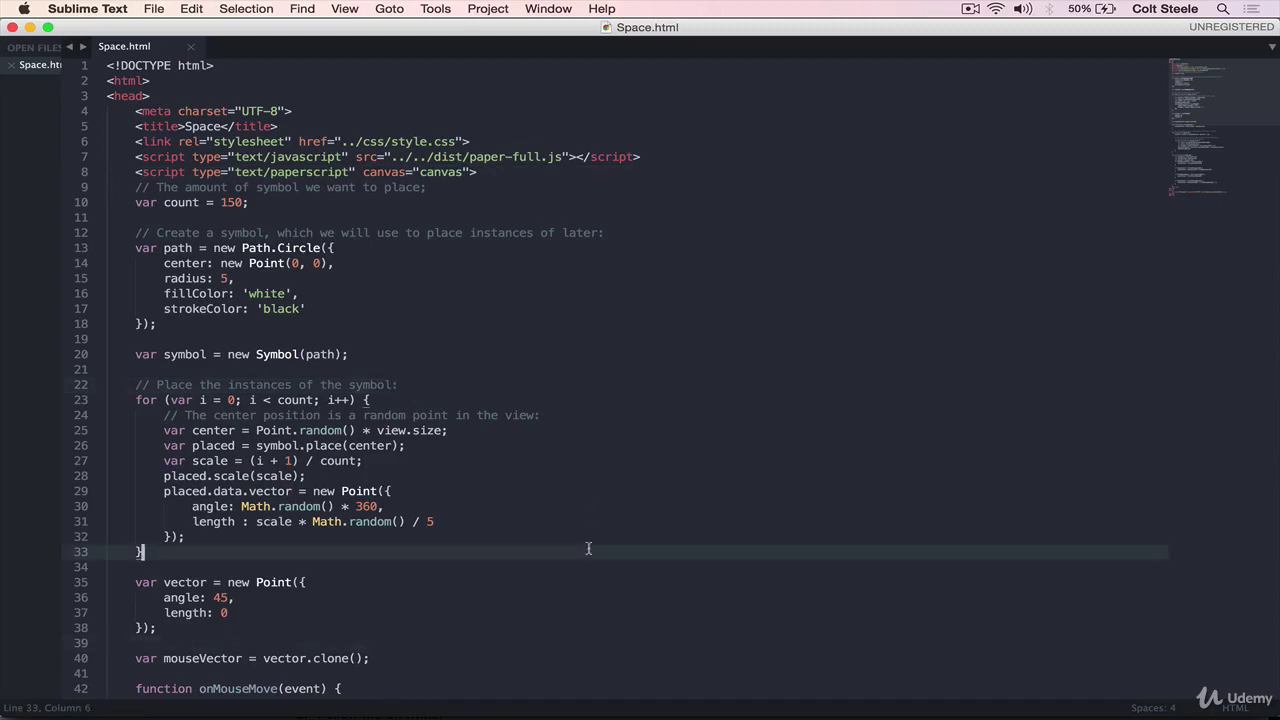
left_click(691, 480)
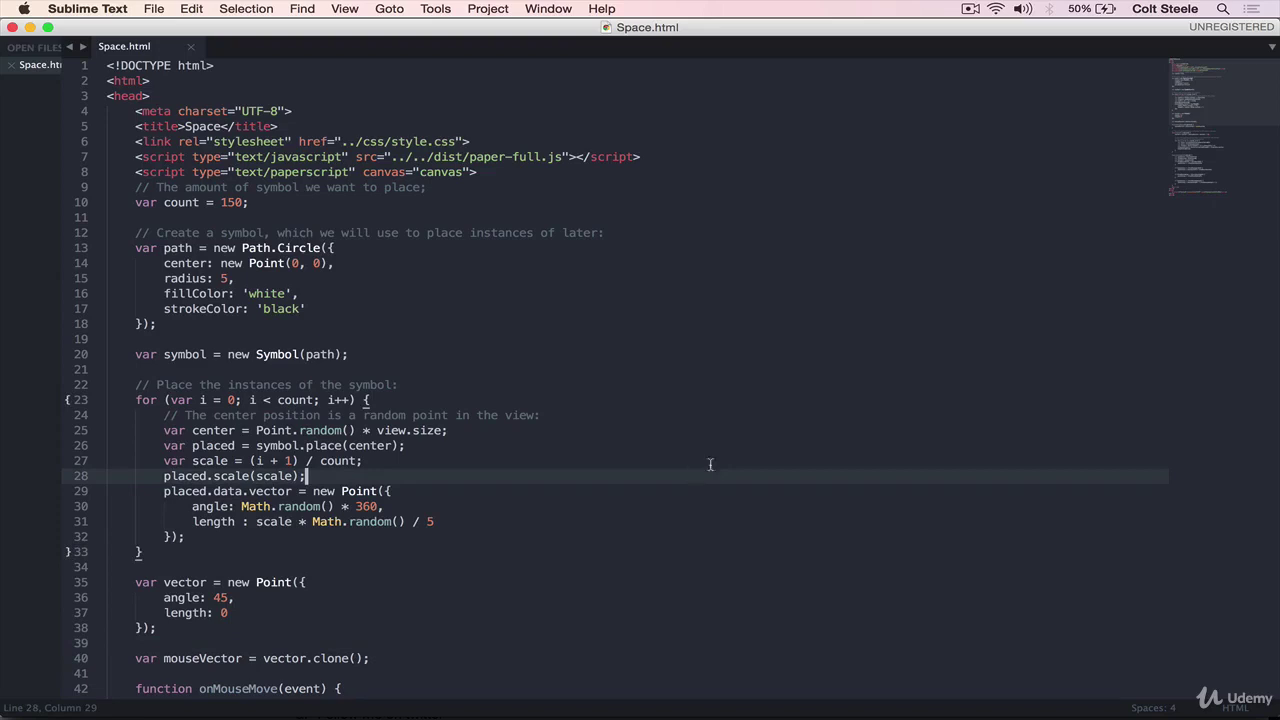
- Navigate from Animated up to paperjs-v0.9.25's dist folder and copy paper-full.js
left_click(432, 700)
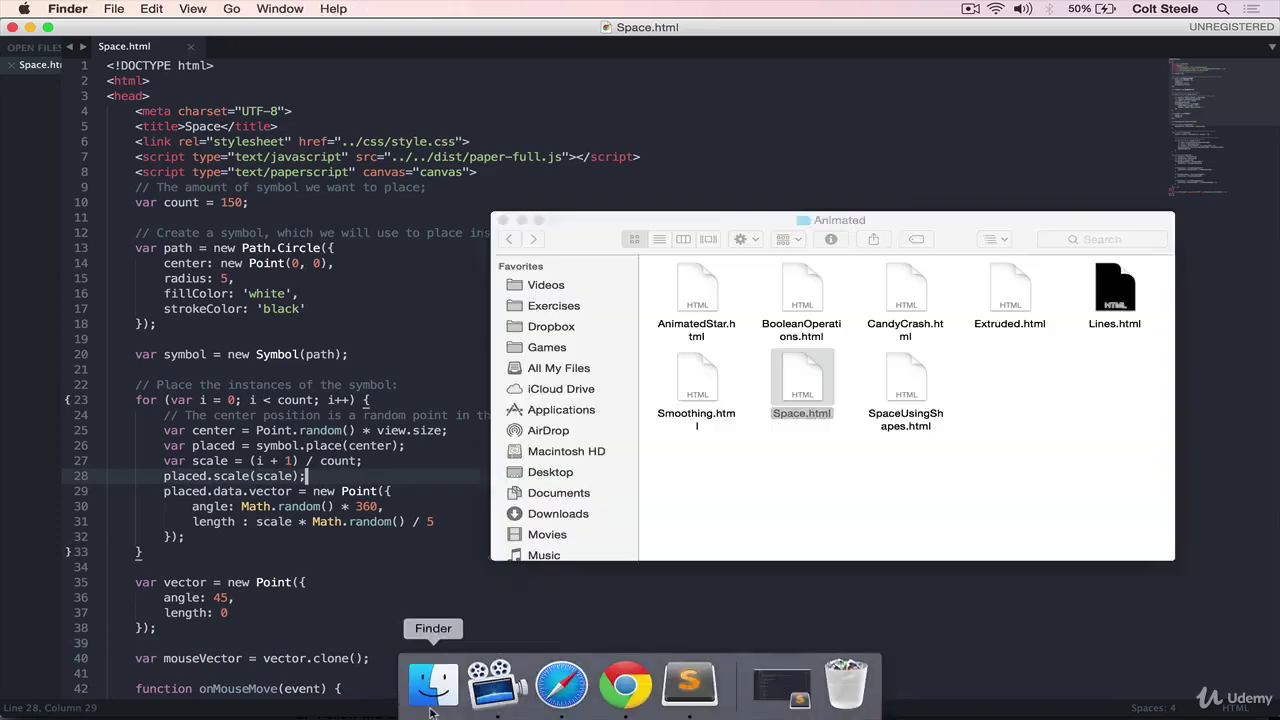
left_click(740, 511)
left_click(509, 239)
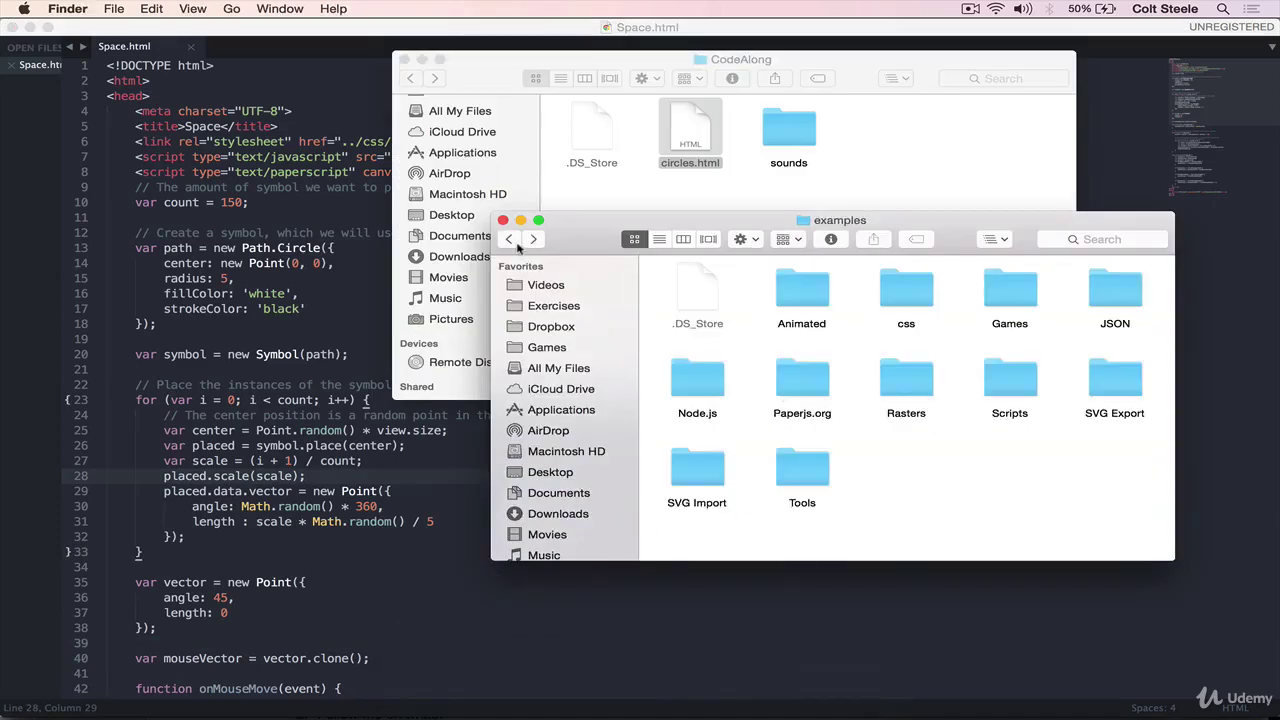
left_click(509, 239)
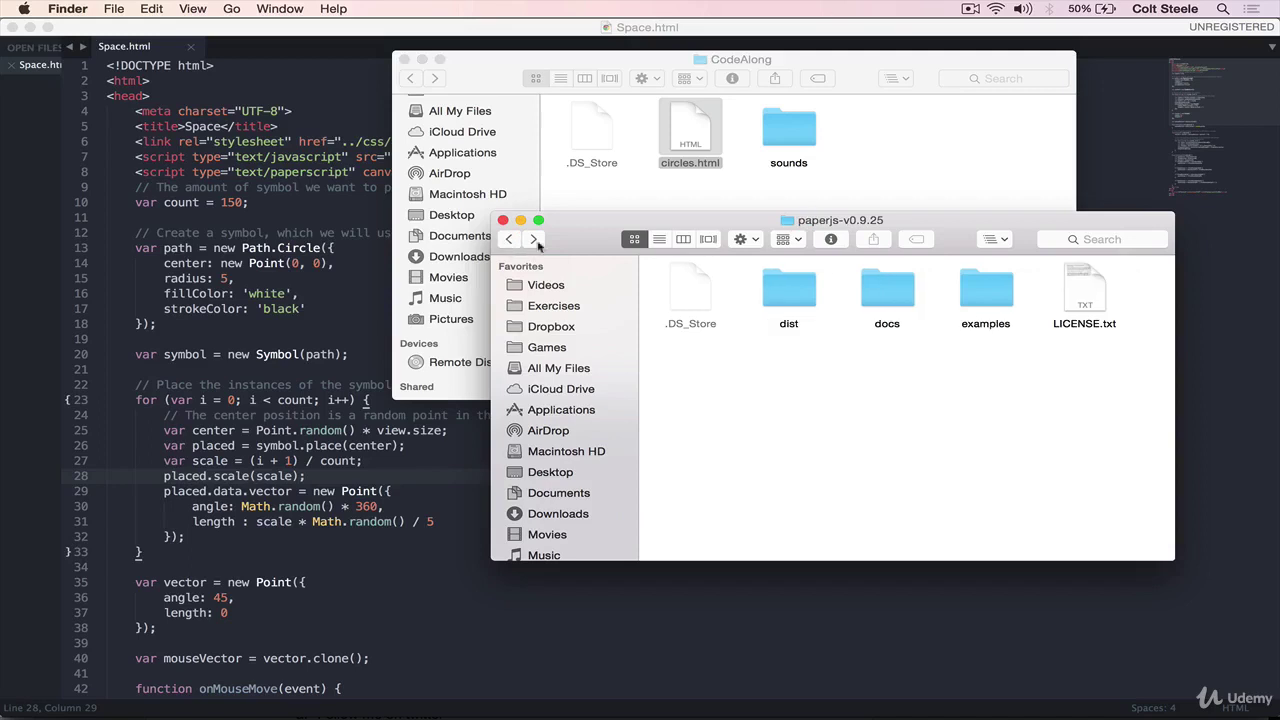
double_click(796, 305)
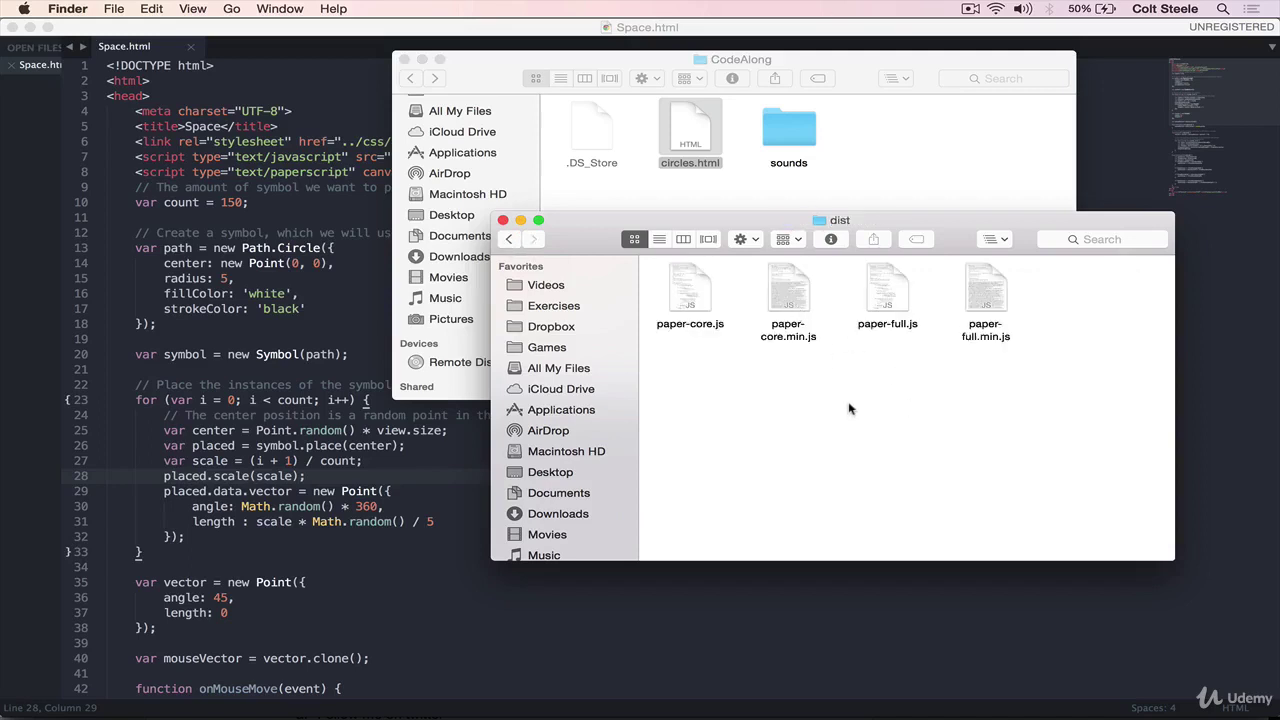
left_click(896, 300)
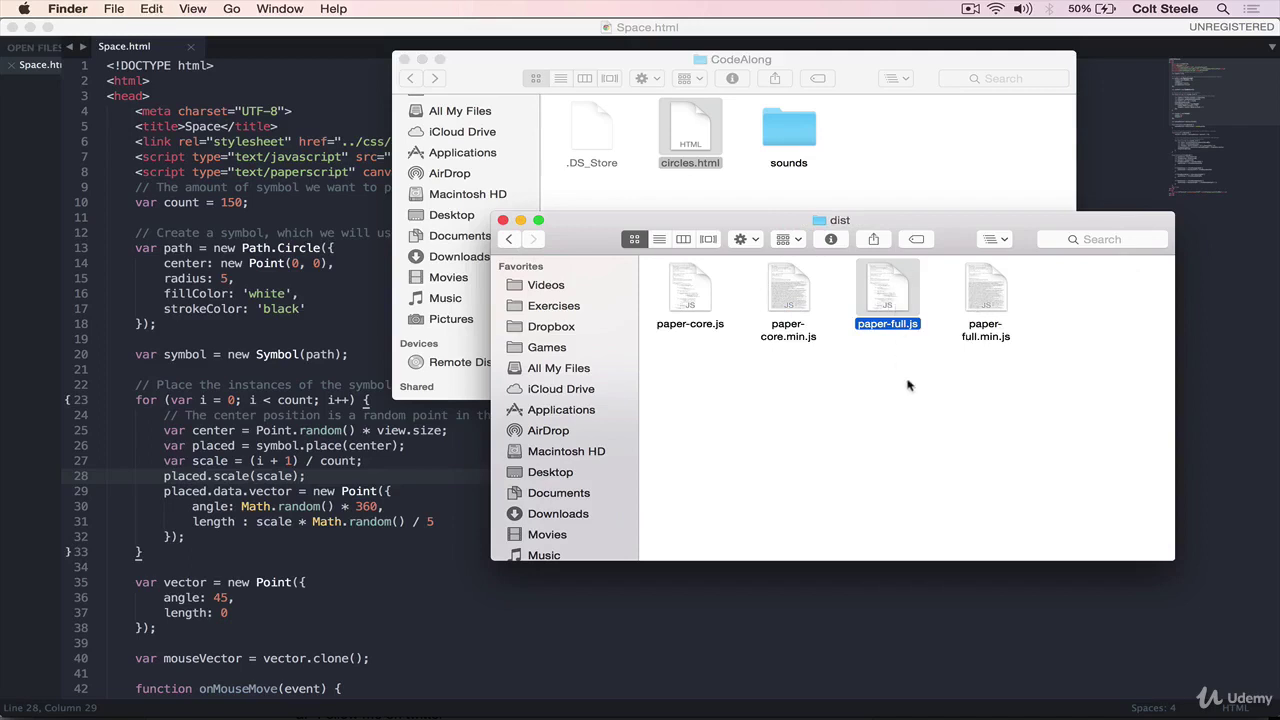
- Paste paper-full.js into CodeAlong and open circles.html in the editor
left_click(918, 195)
key("super+v")
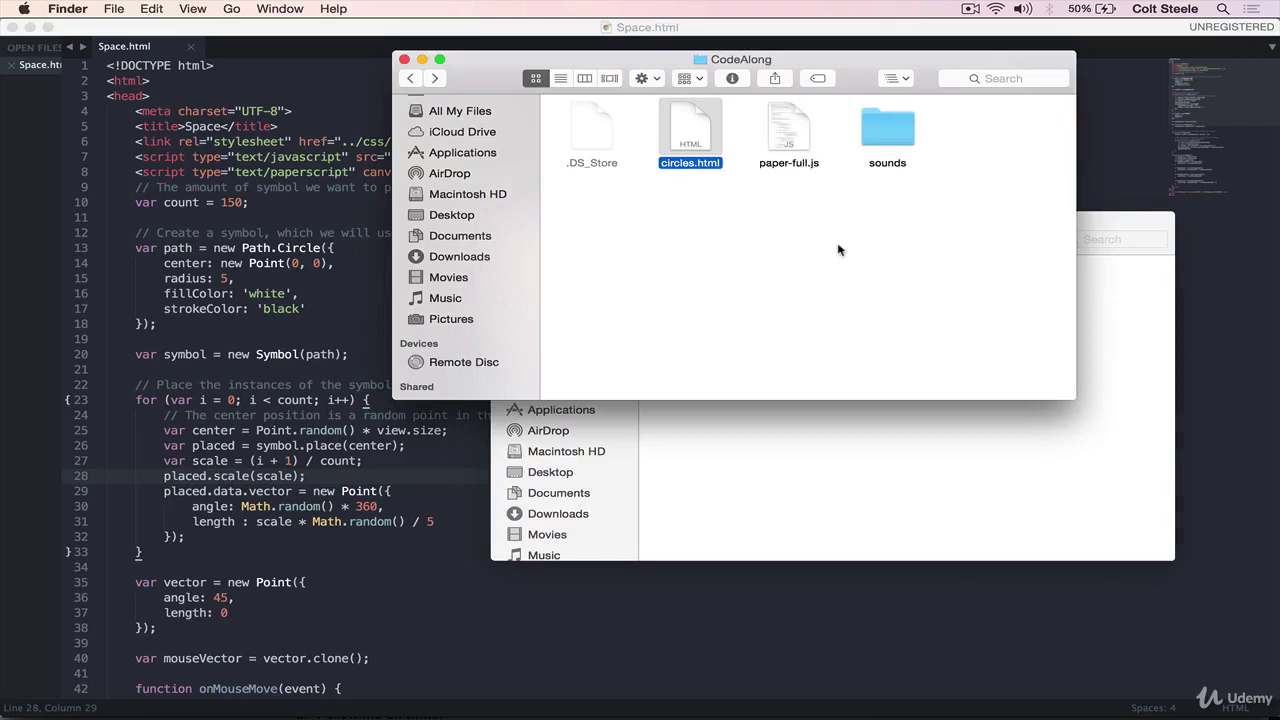
left_click_drag(755, 62, 799, 91)
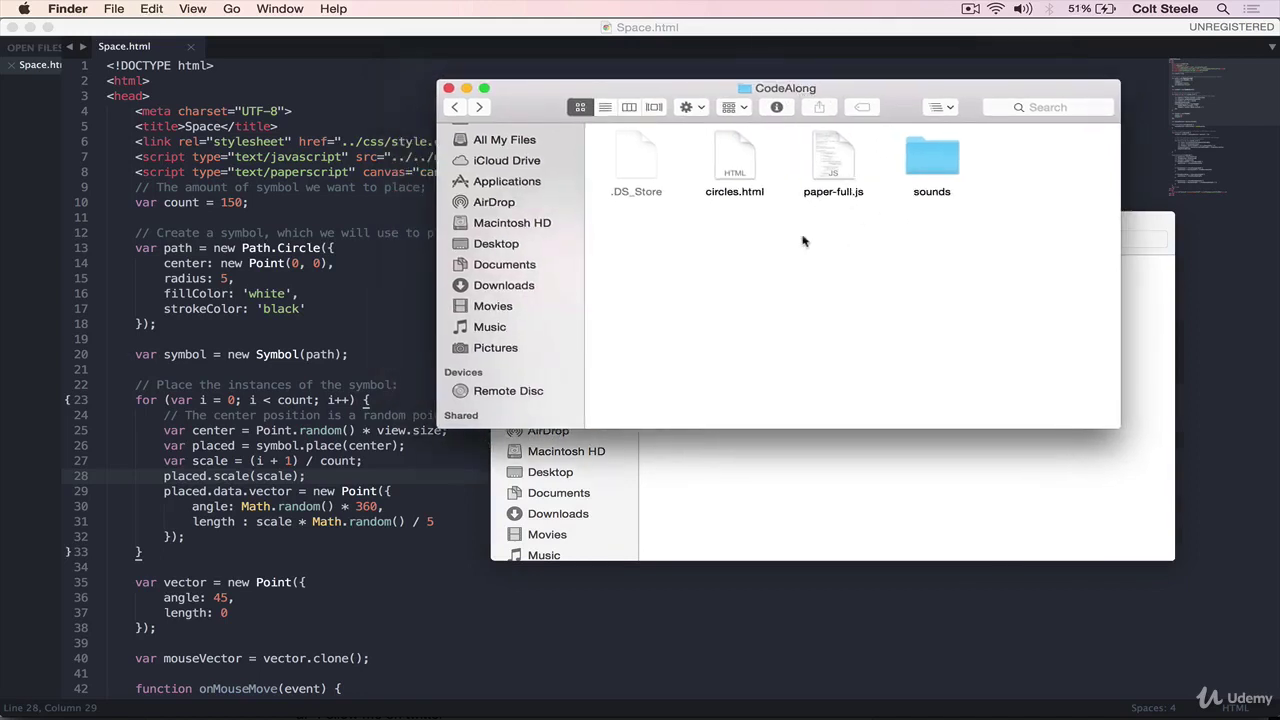
left_click(388, 290)
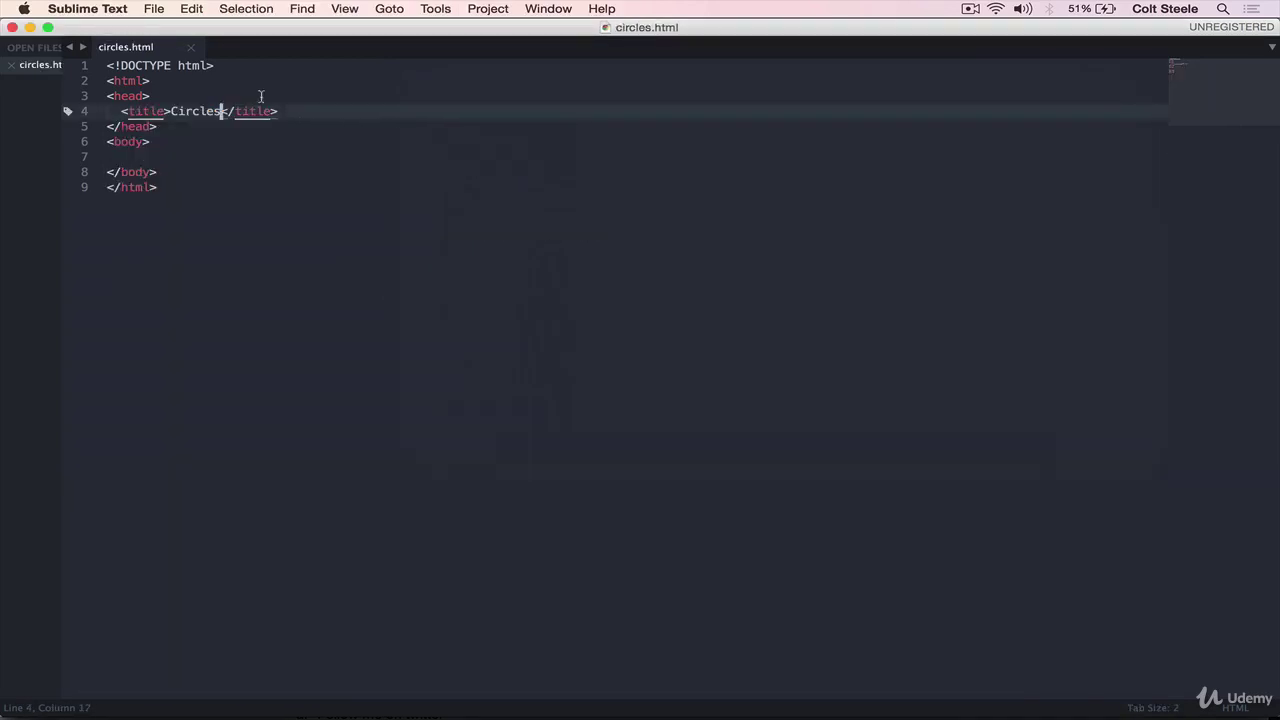
- Add a script tag with src="paper-full.js" below the title and save
left_click(278, 111)
key("Return")
type("script")
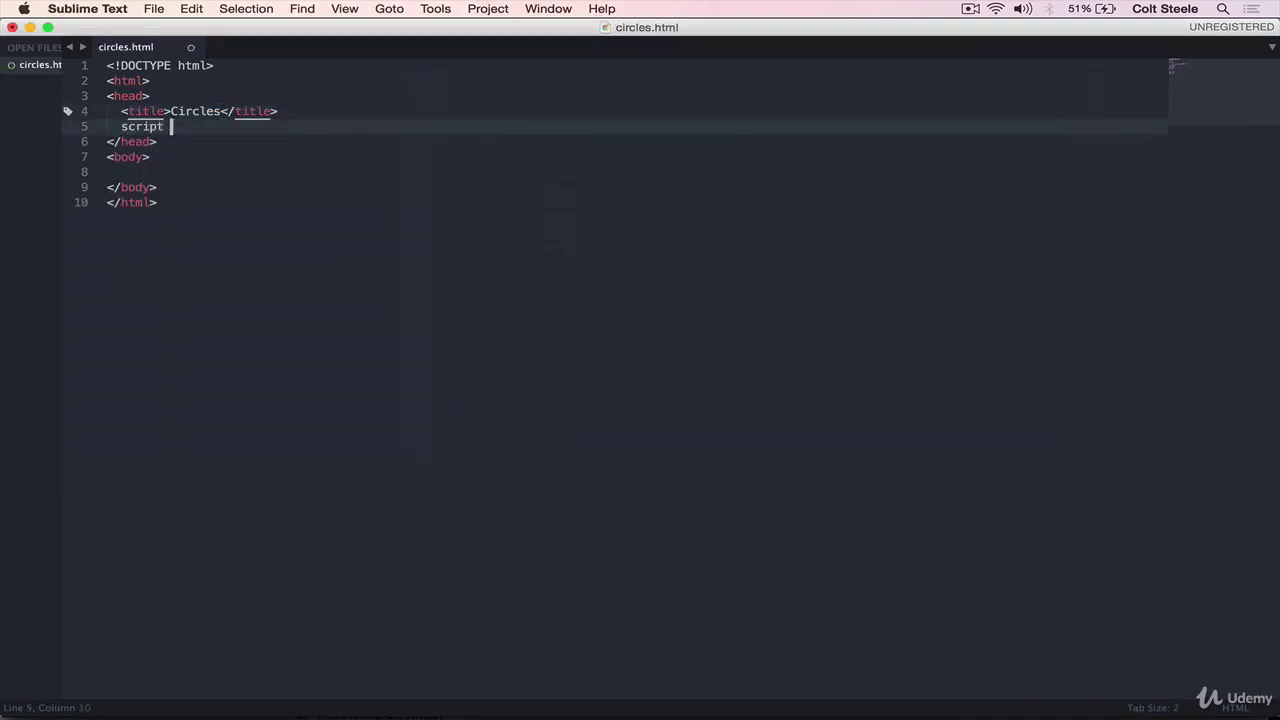
key("Tab")
key("Right")
key("Right")
type("ar")
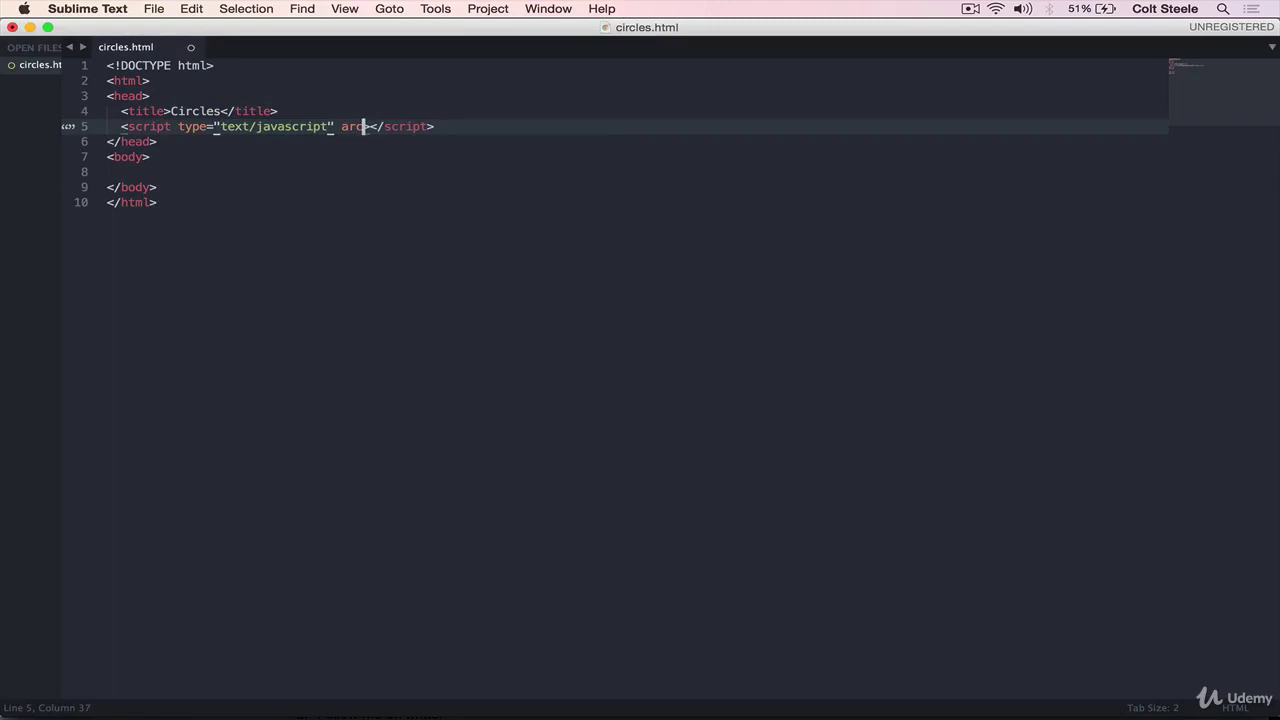
key("BackSpace")
key("BackSpace")
type("src=\"paper")
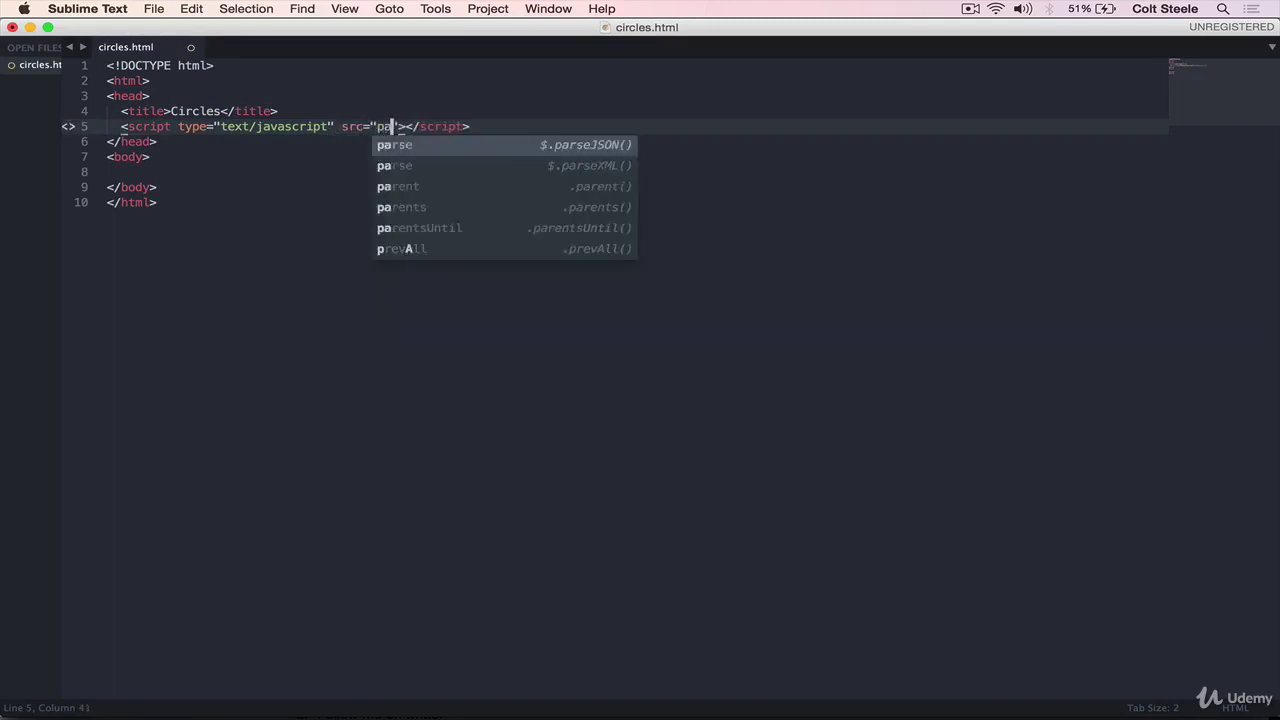
type("-full.js")
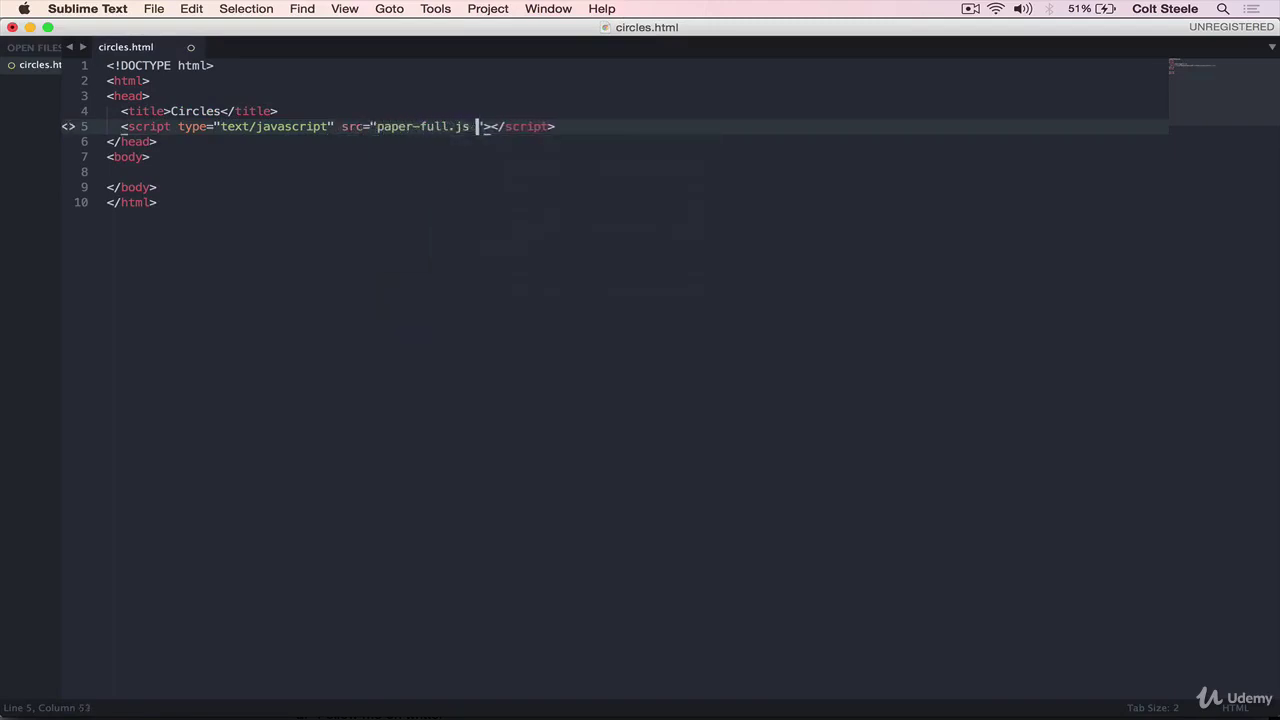
key("super+s")
left_click(459, 182)
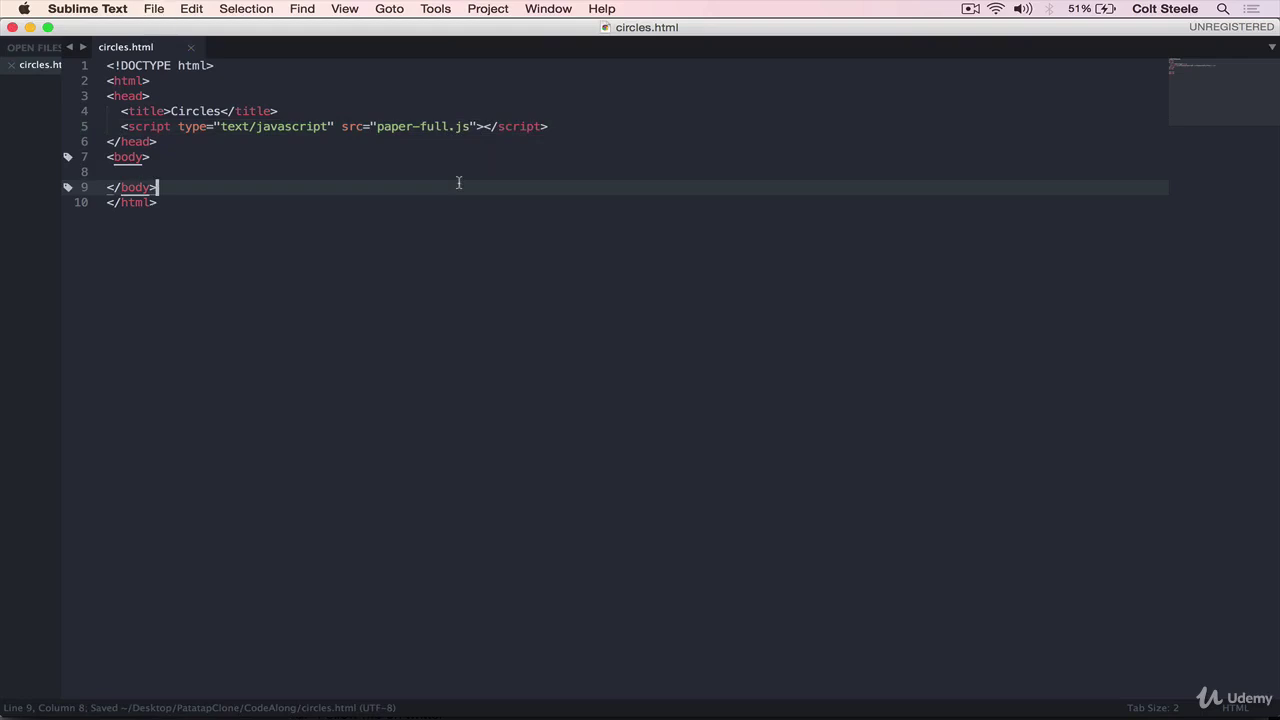
left_click(435, 700)
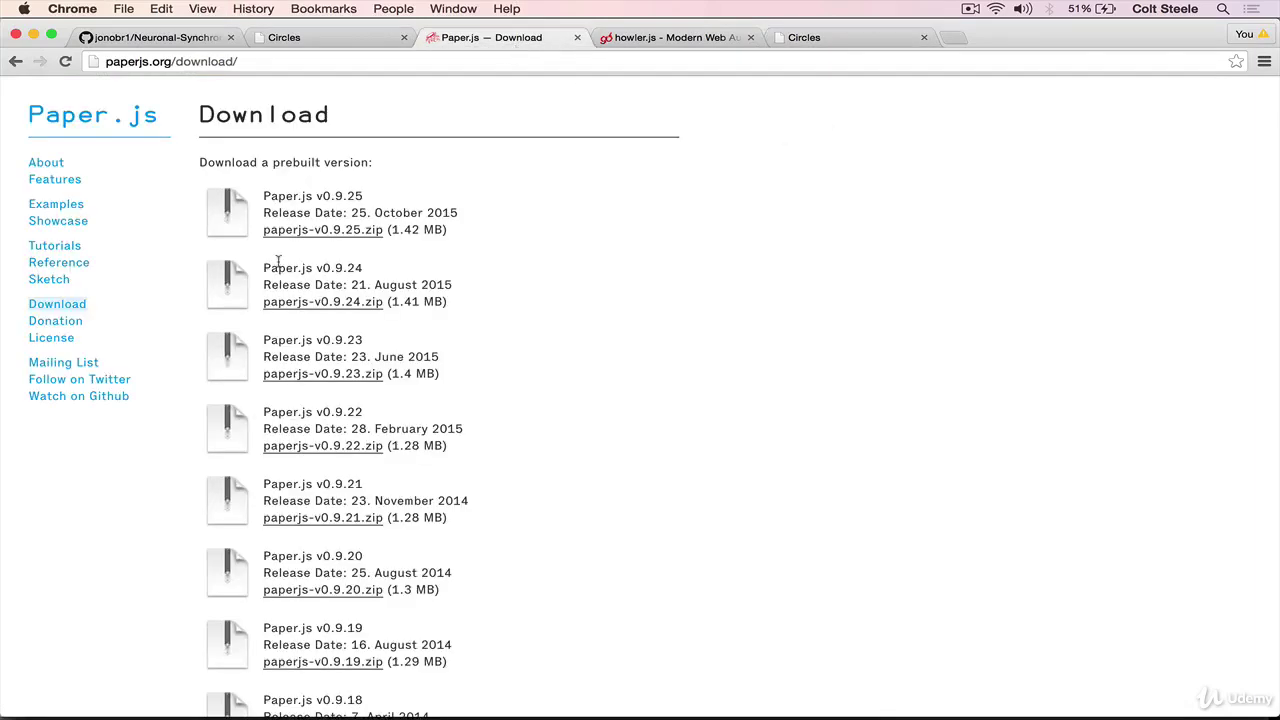
- Go via Tutorials to the About page and highlight its open-source HTML5 Canvas description
left_click(62, 250)
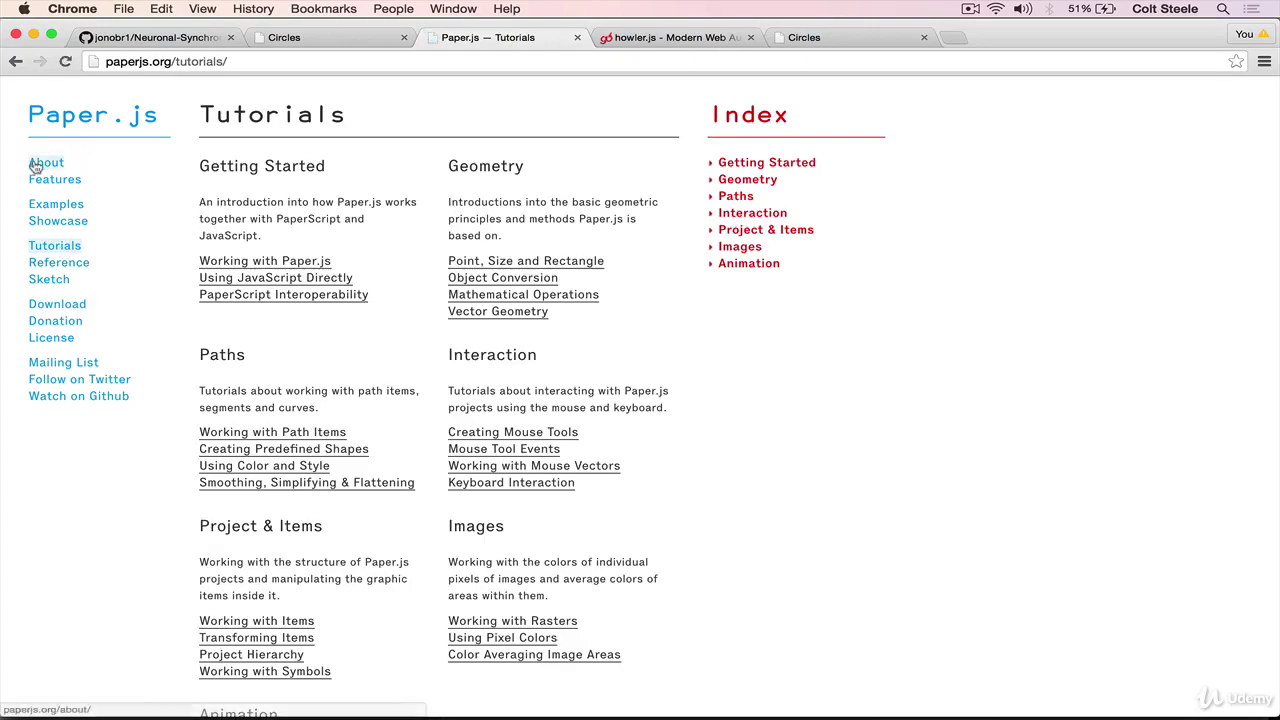
left_click(36, 166)
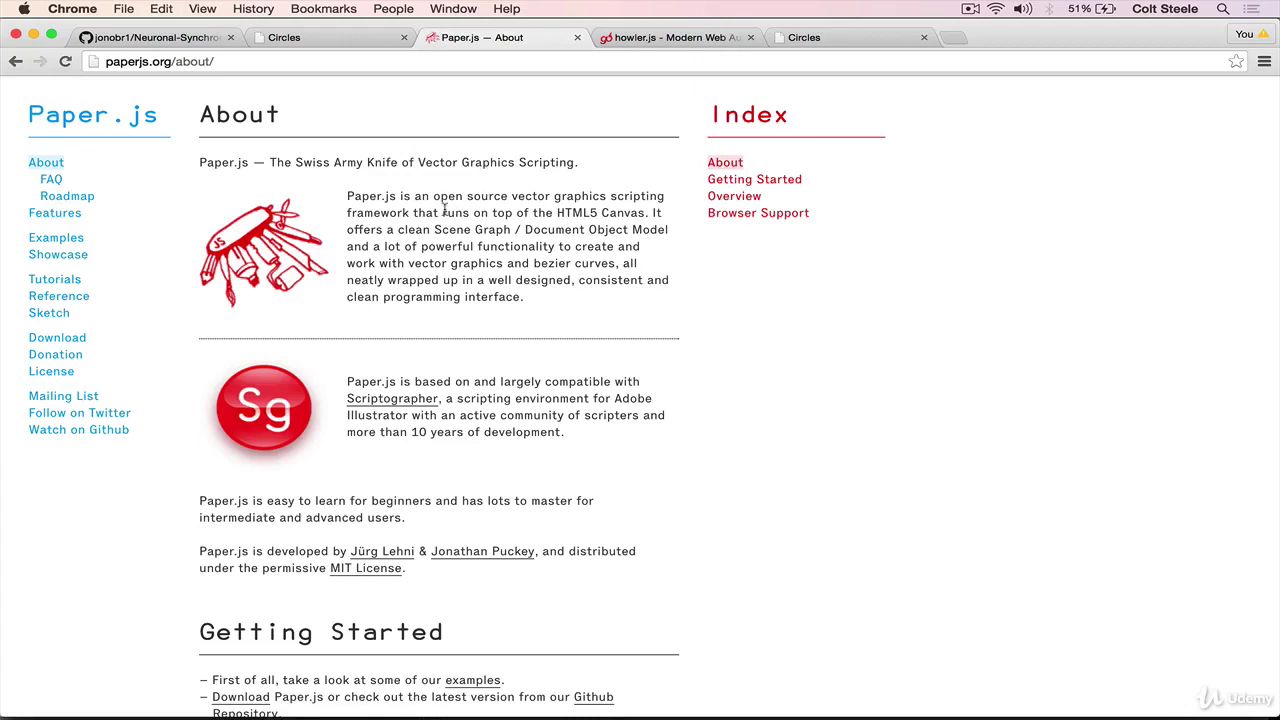
left_click_drag(446, 197, 530, 200)
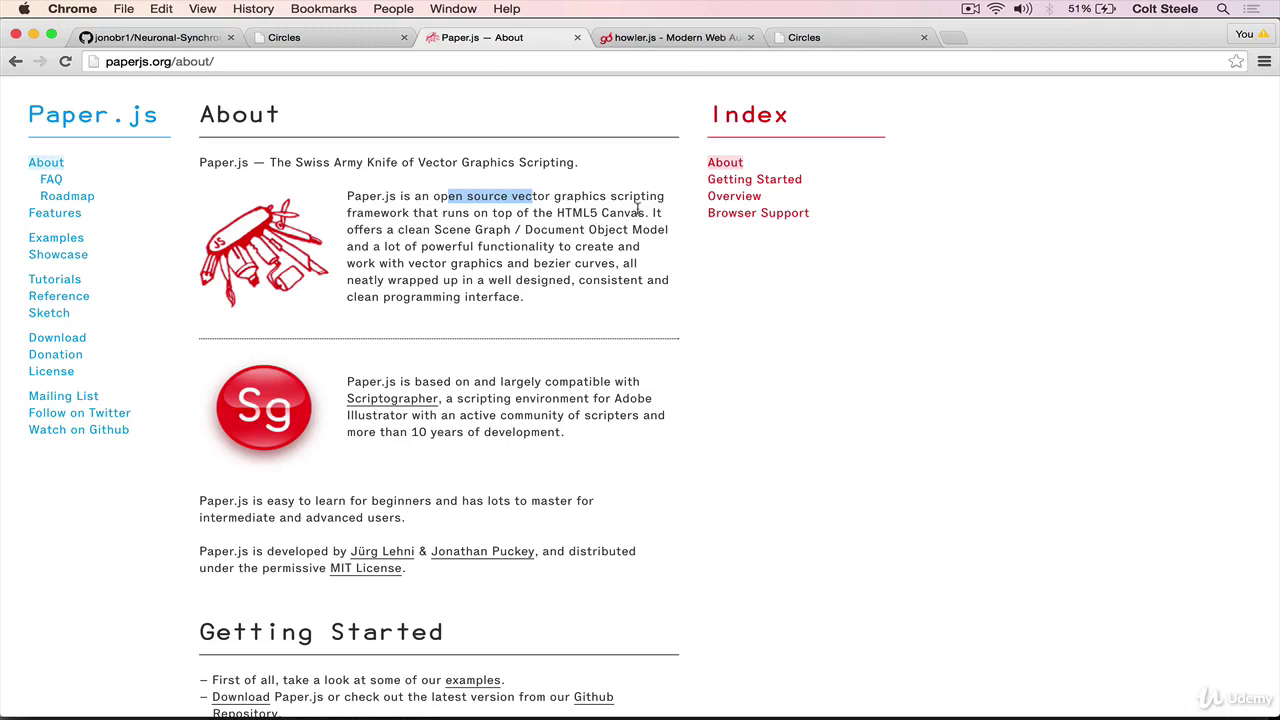
left_click_drag(643, 212, 572, 212)
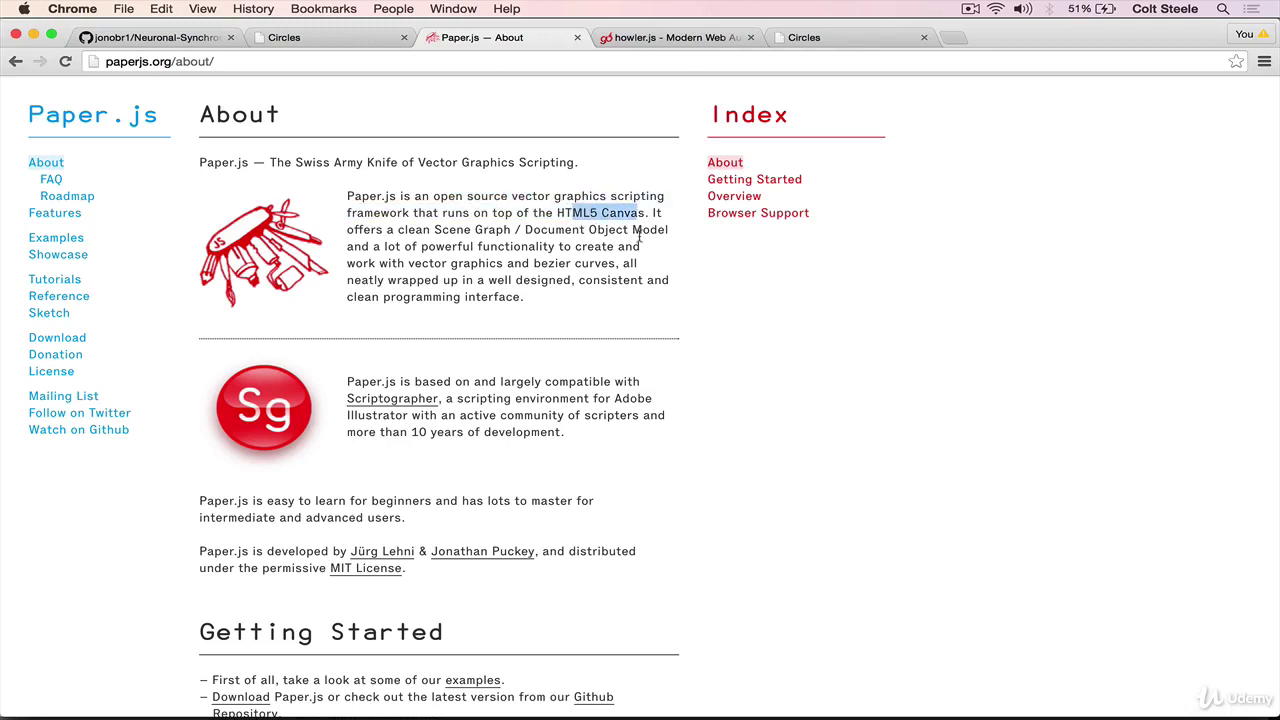
left_click(570, 227)
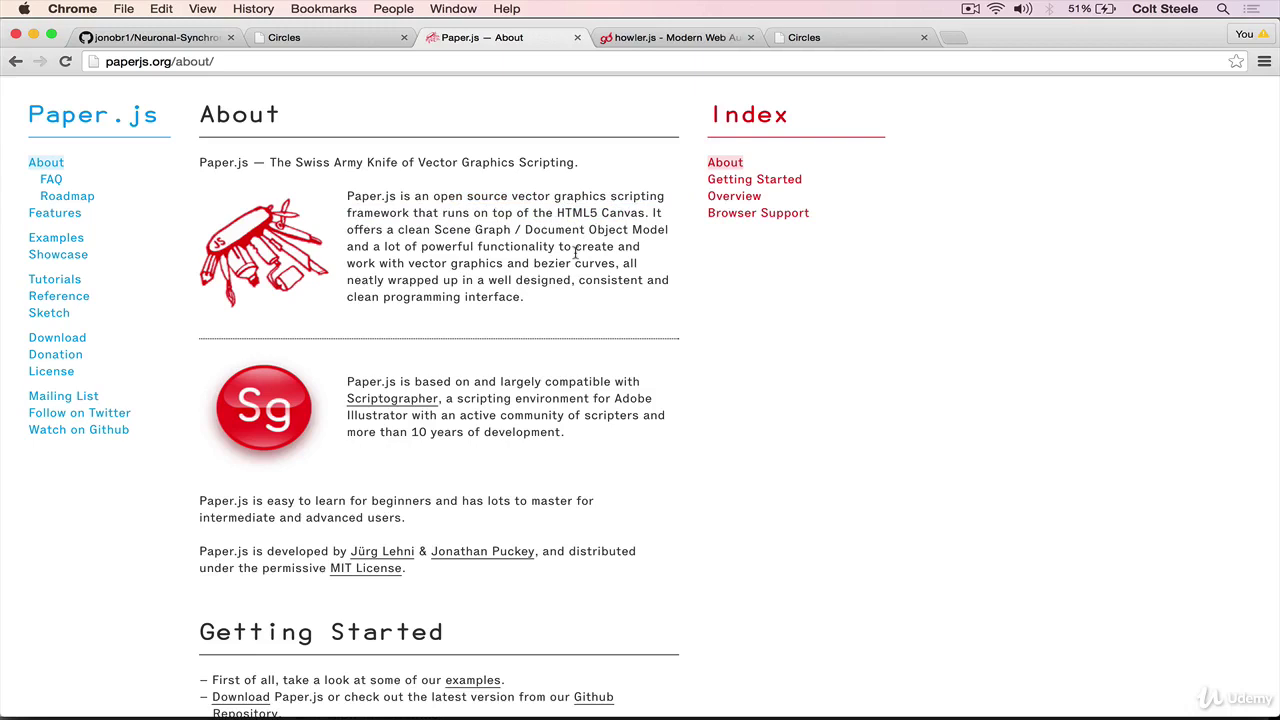
right_click(575, 253)
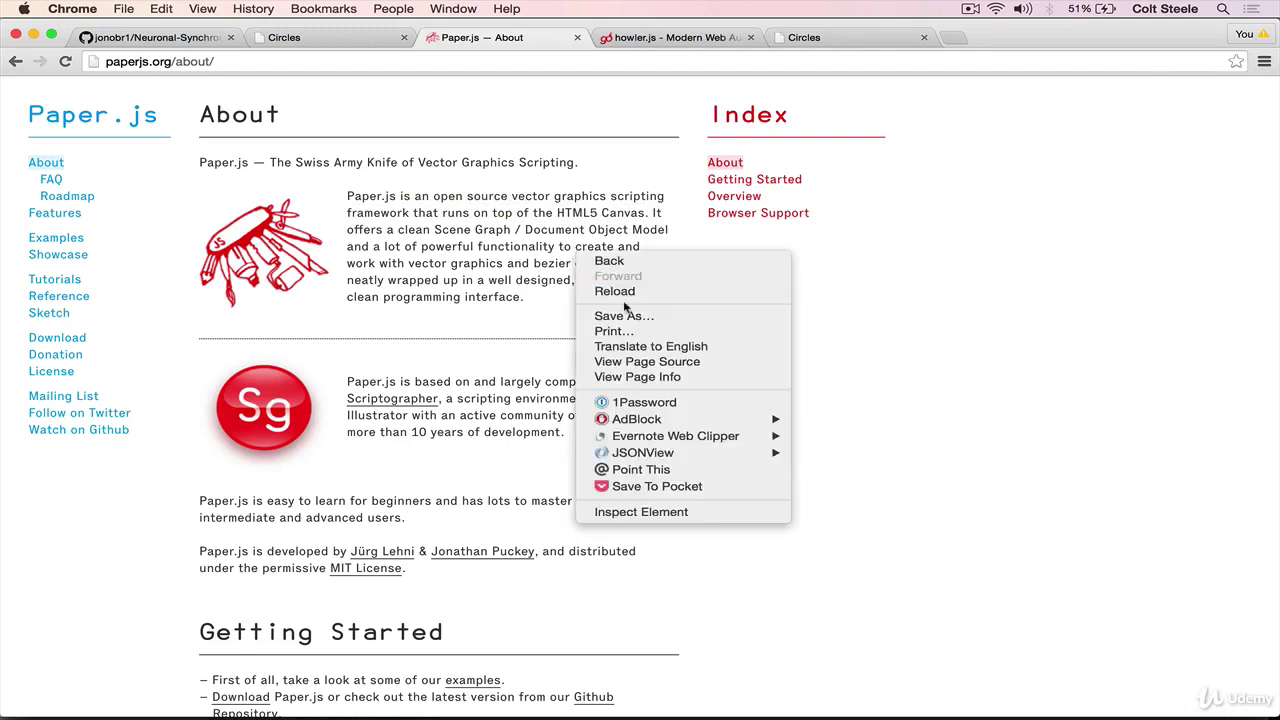
left_click(470, 265)
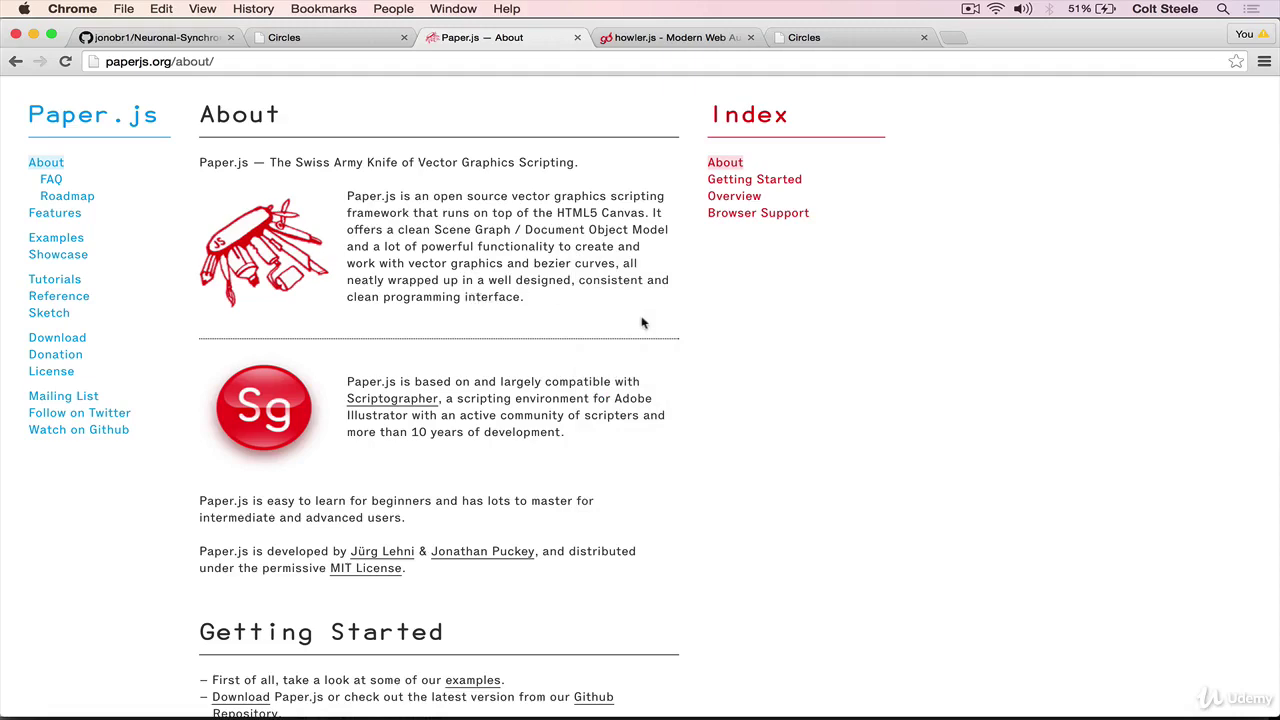
scroll(643, 322, "down", 2)
scroll(643, 322, "up", 2)
- Open the Working with Paper.js tutorial and select its example canvas element line
left_click(54, 279)
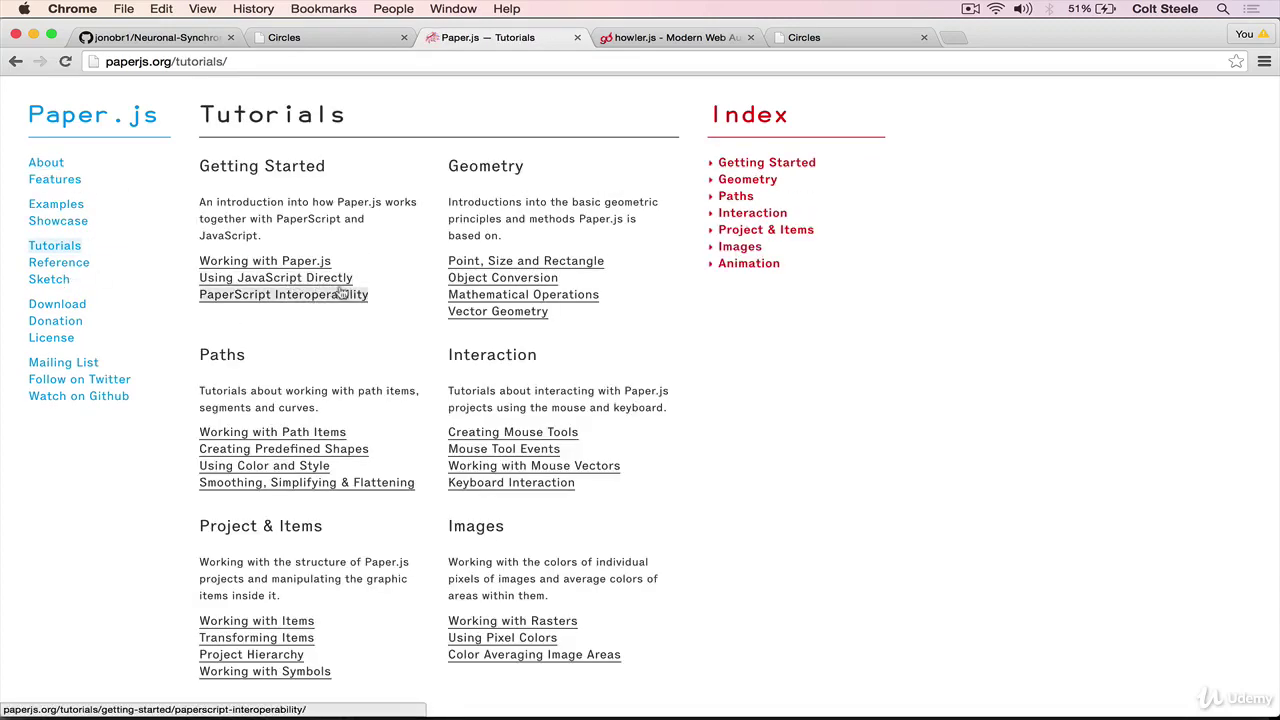
left_click(265, 261)
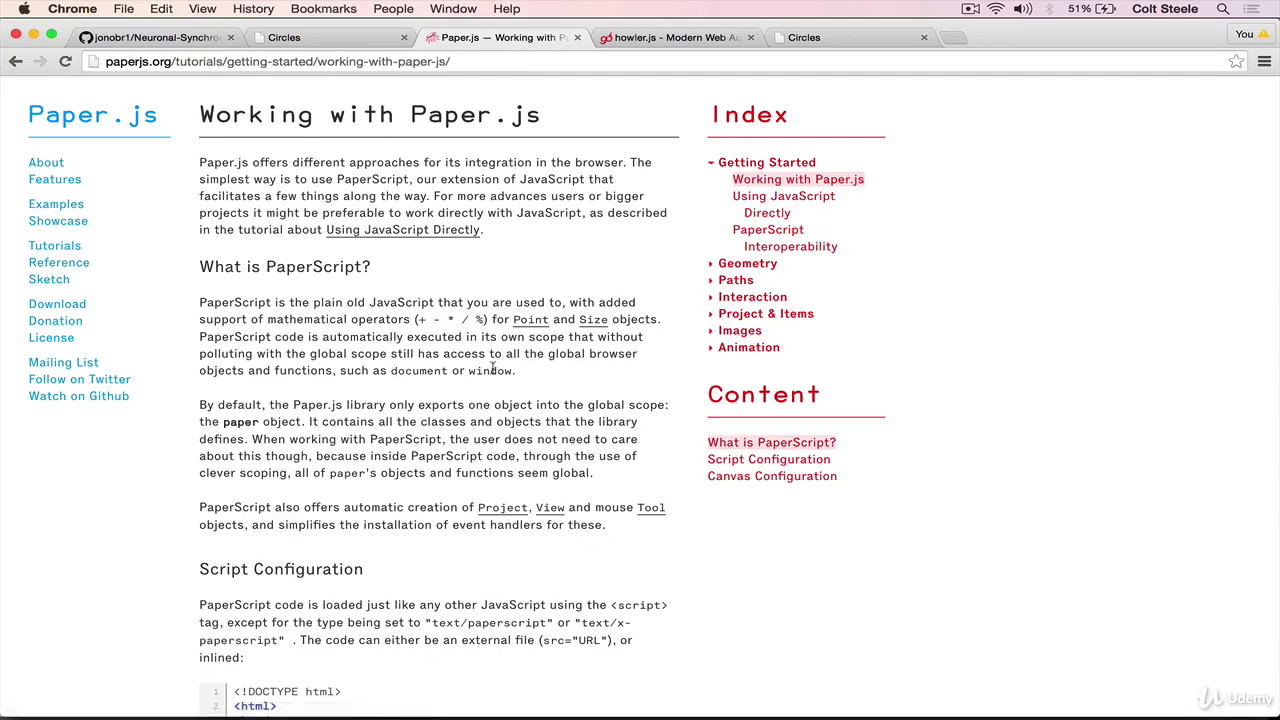
scroll(558, 294, "down", 2)
scroll(558, 294, "down", 4)
scroll(558, 294, "down", 5)
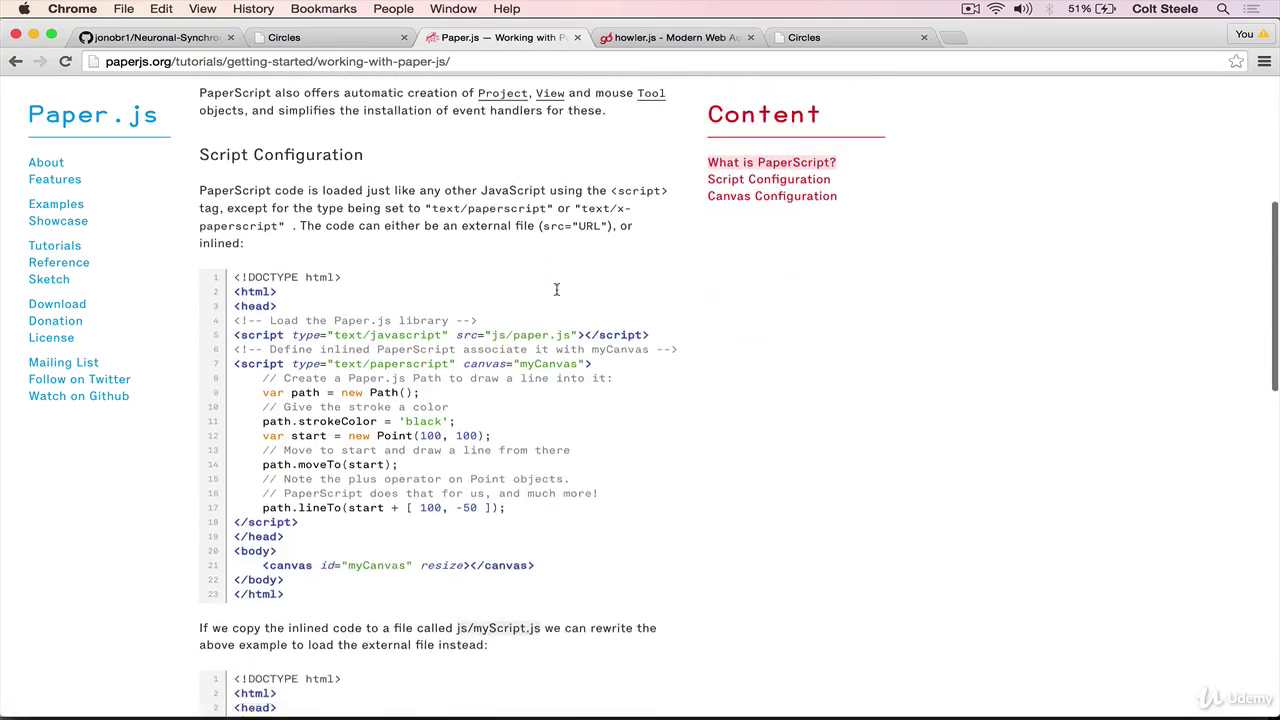
scroll(558, 294, "down", 1)
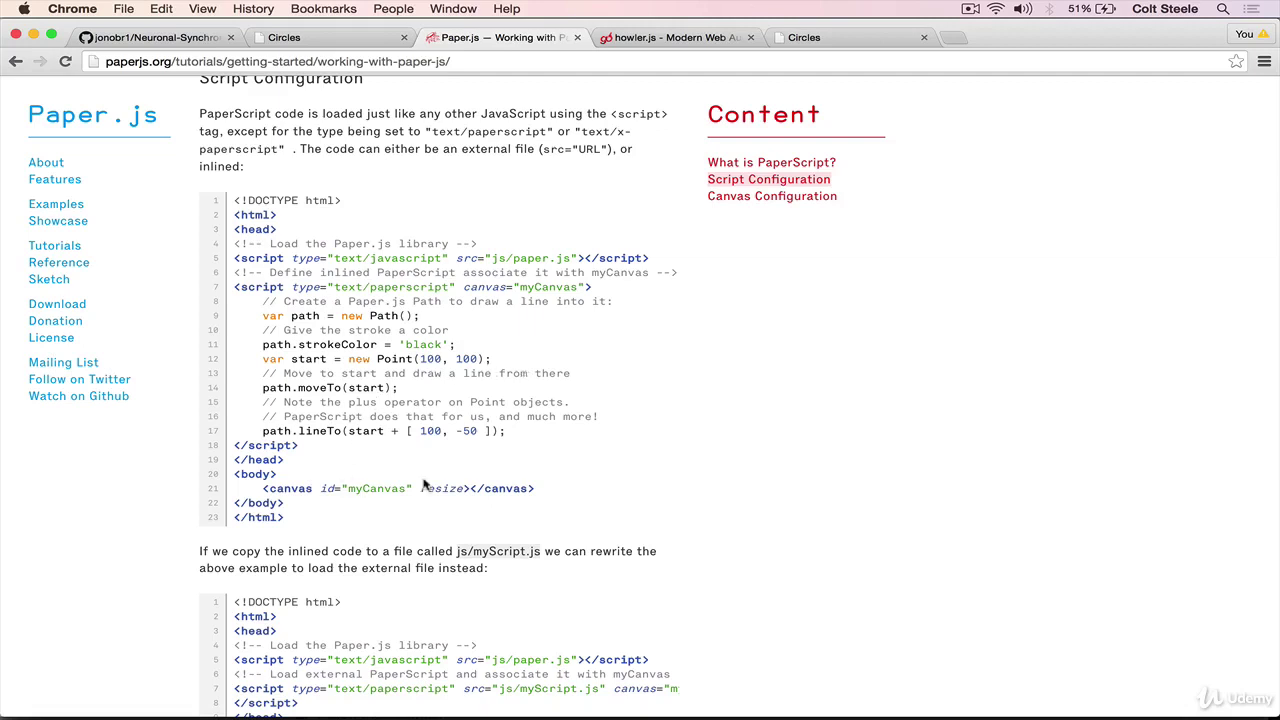
left_click_drag(541, 491, 262, 489)
key("super+c")
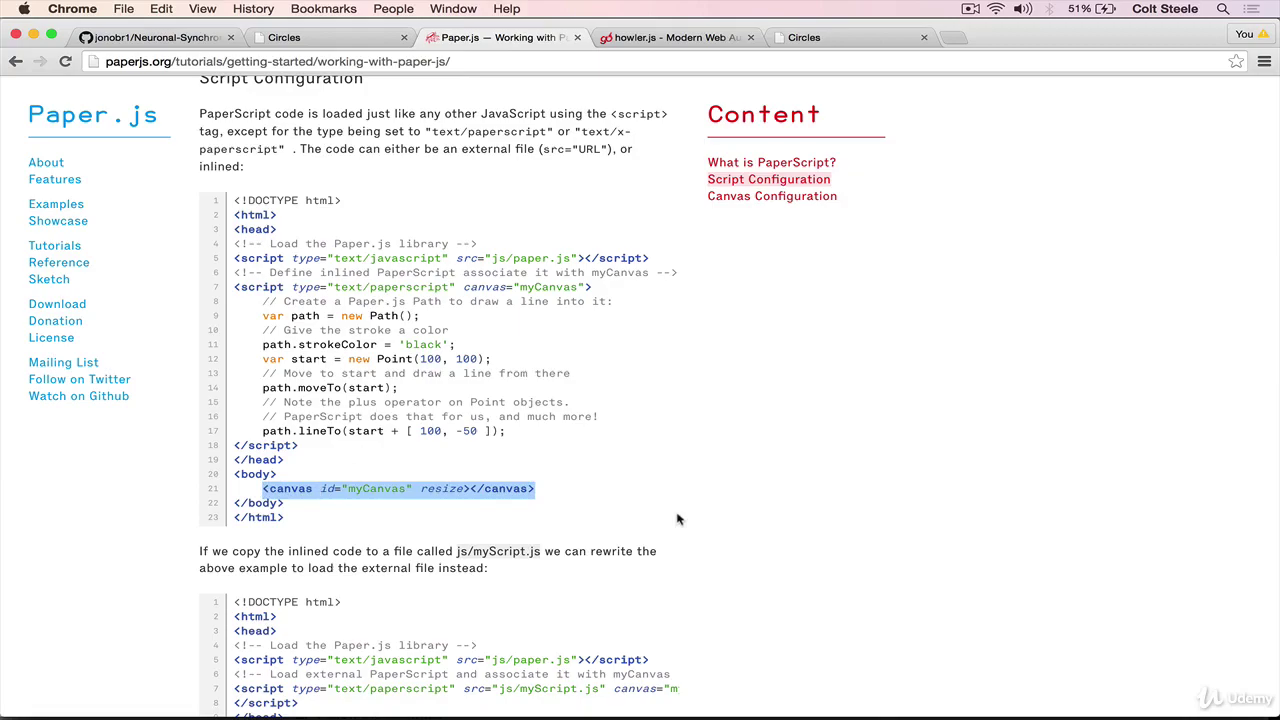
- Paste the canvas element with id myCanvas into circles.html's body, indent it, and save
left_click(690, 684)
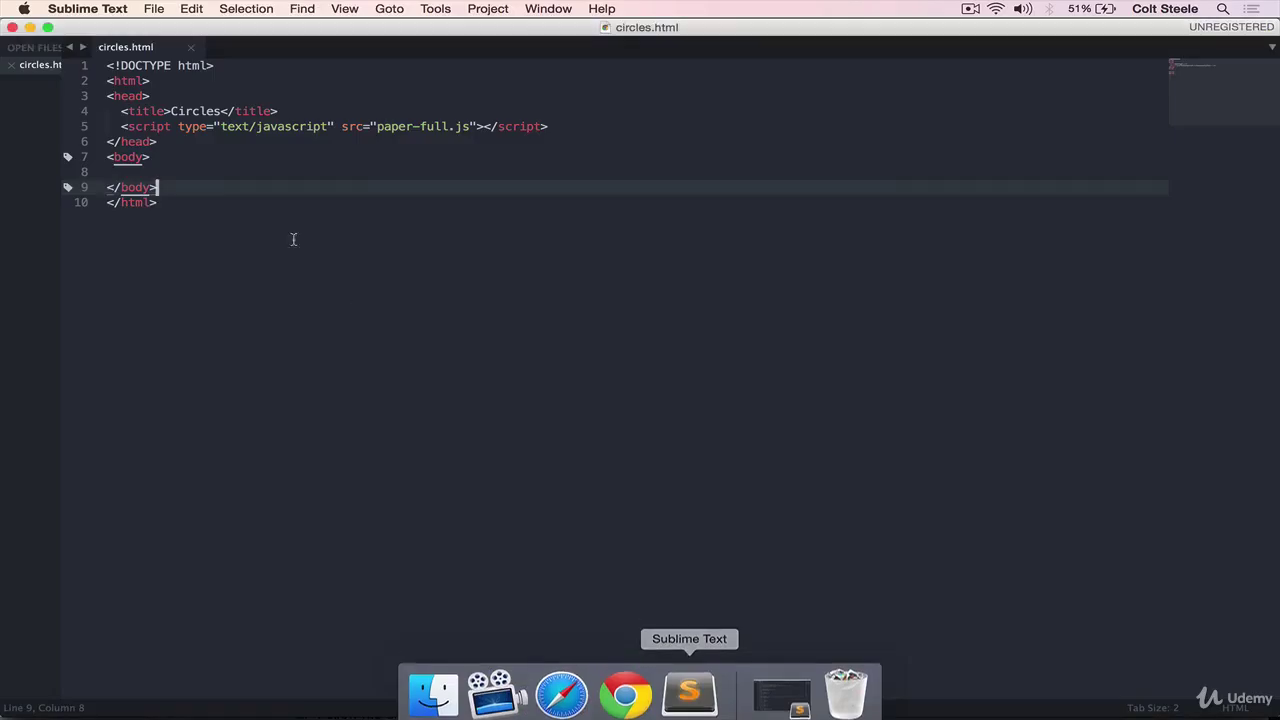
left_click(186, 160)
key("Return")
key("Return")
key("Up")
key("super+v")
key("Down")
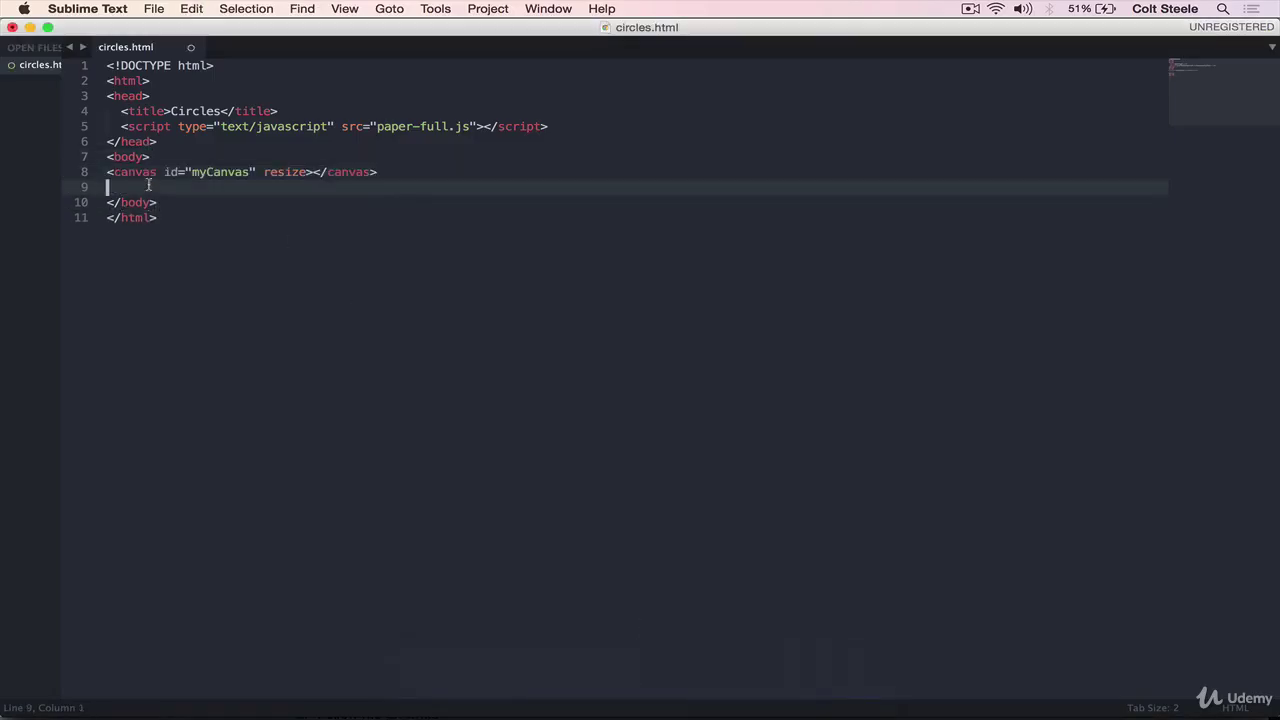
key("super+shift+k")
key("Home")
key("super+s")
left_click(325, 154)
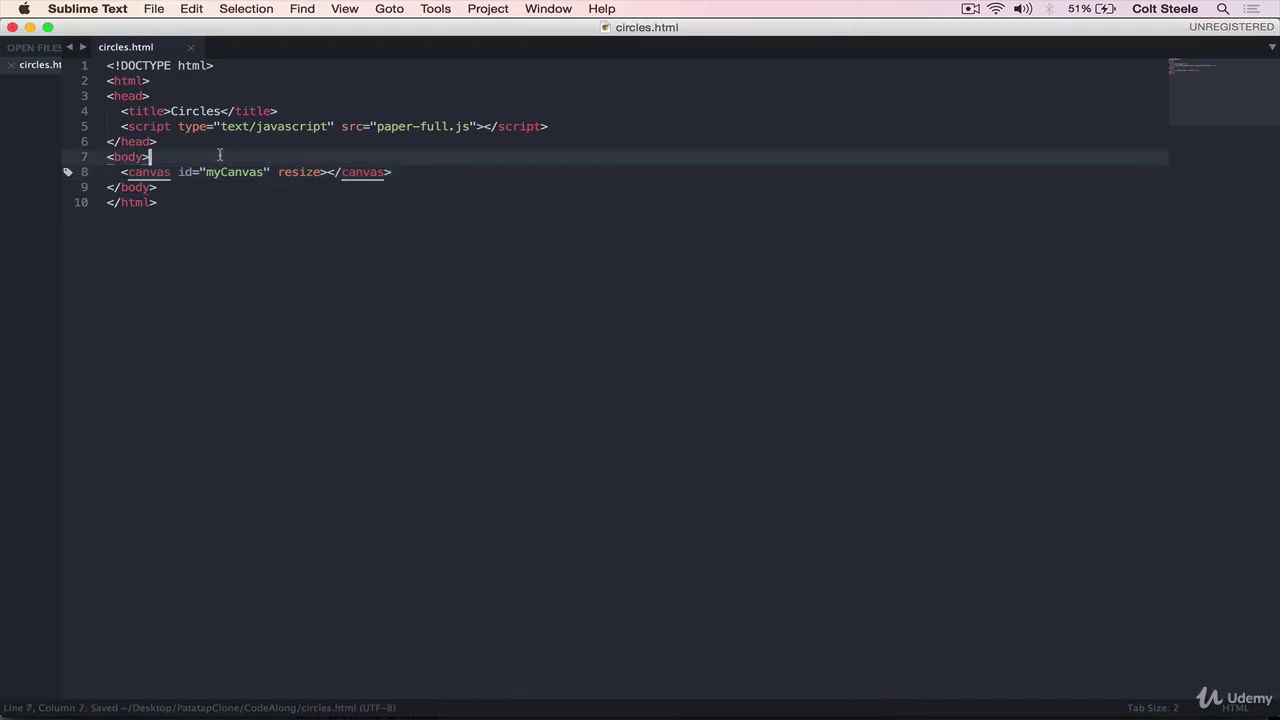
double_click(230, 172)
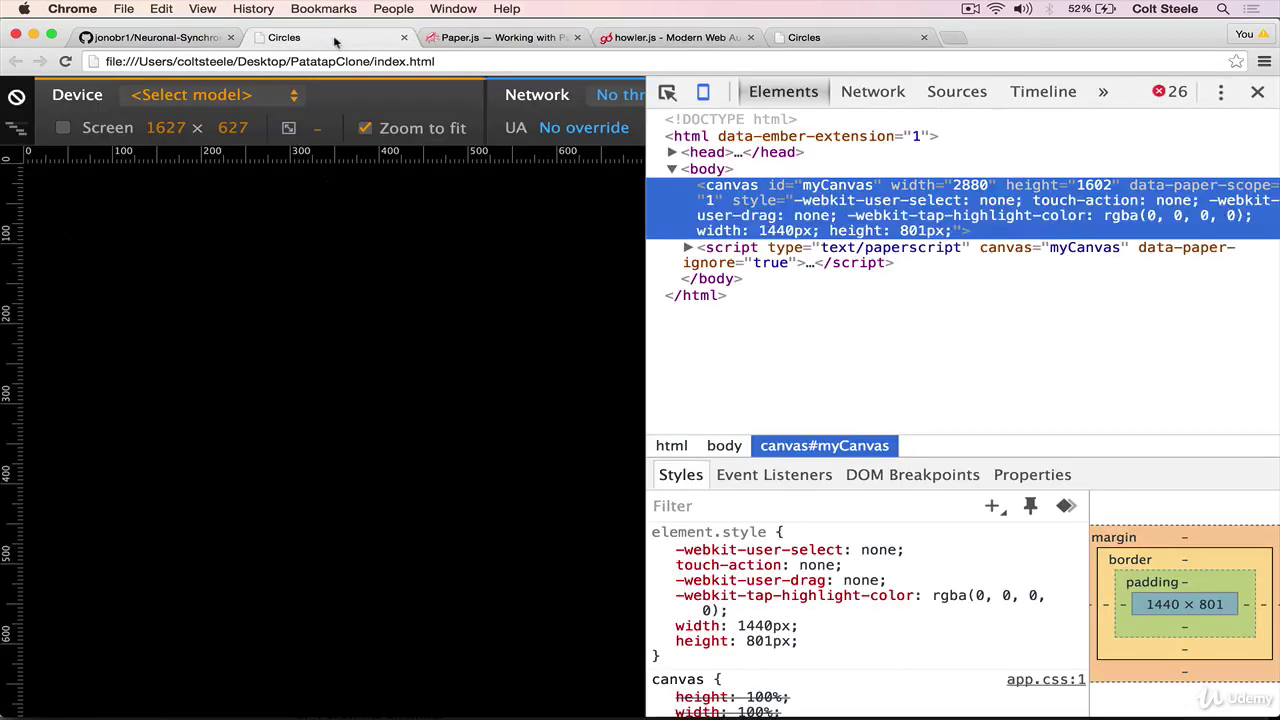
- Copy the tutorial's inline PaperScript example block that draws a black line on myCanvas
left_click(495, 40)
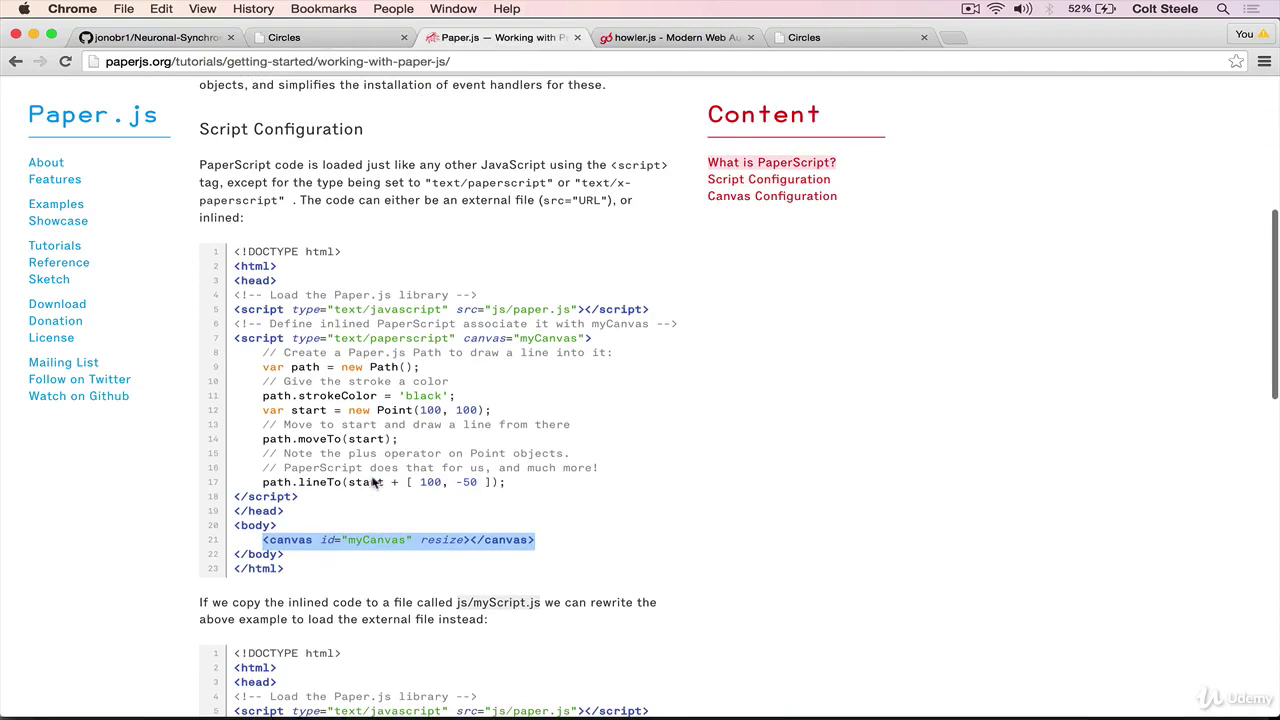
left_click_drag(314, 506, 234, 344)
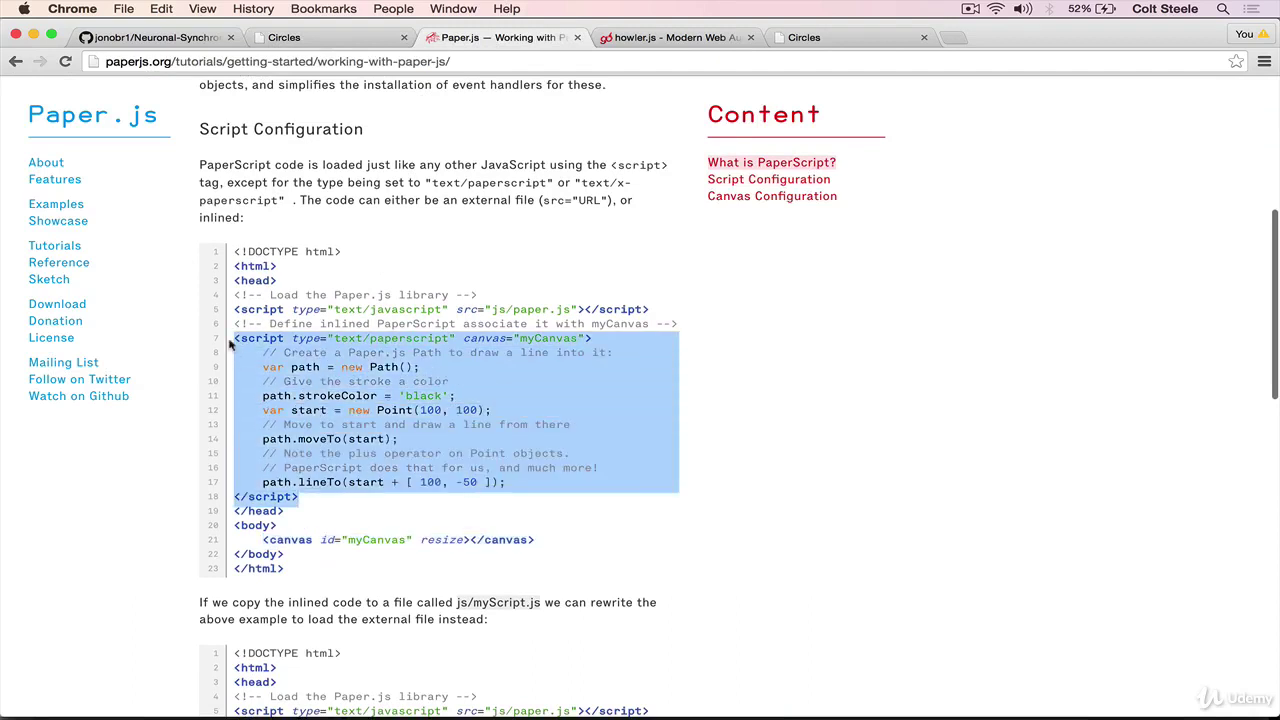
key("super+c")
left_click(356, 348)
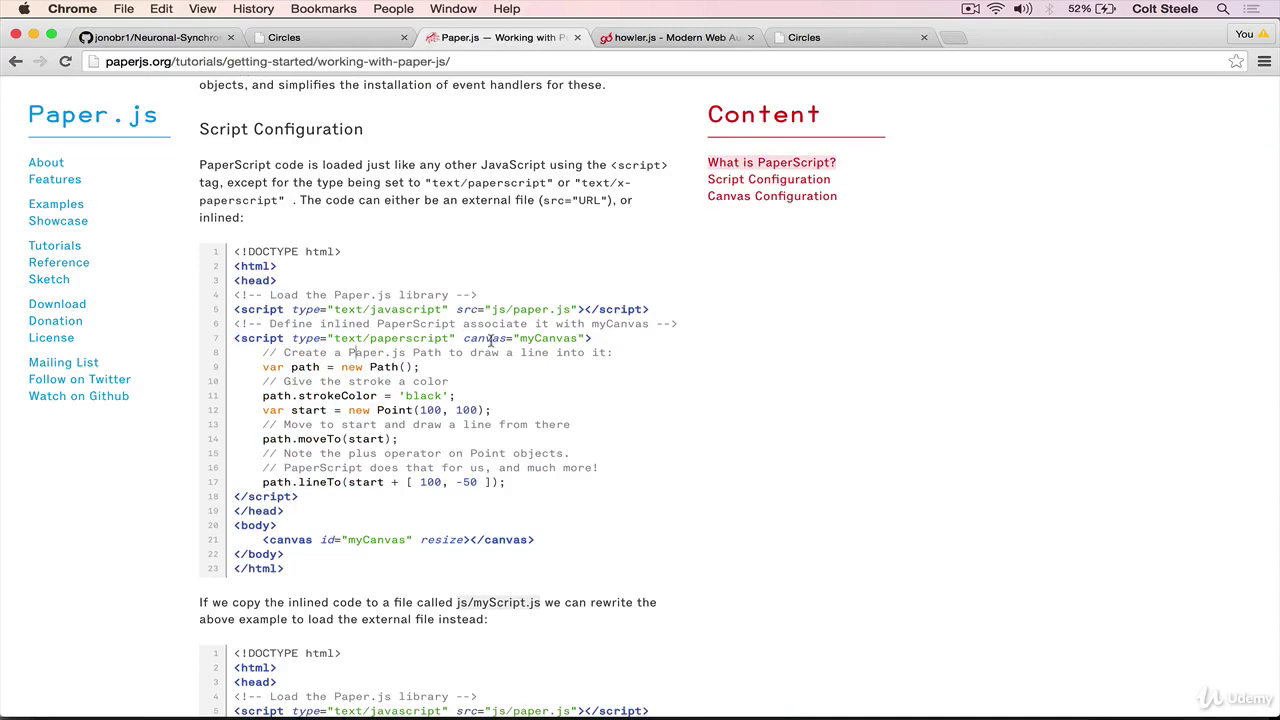
mouse_move(640, 715)
left_click(689, 685)
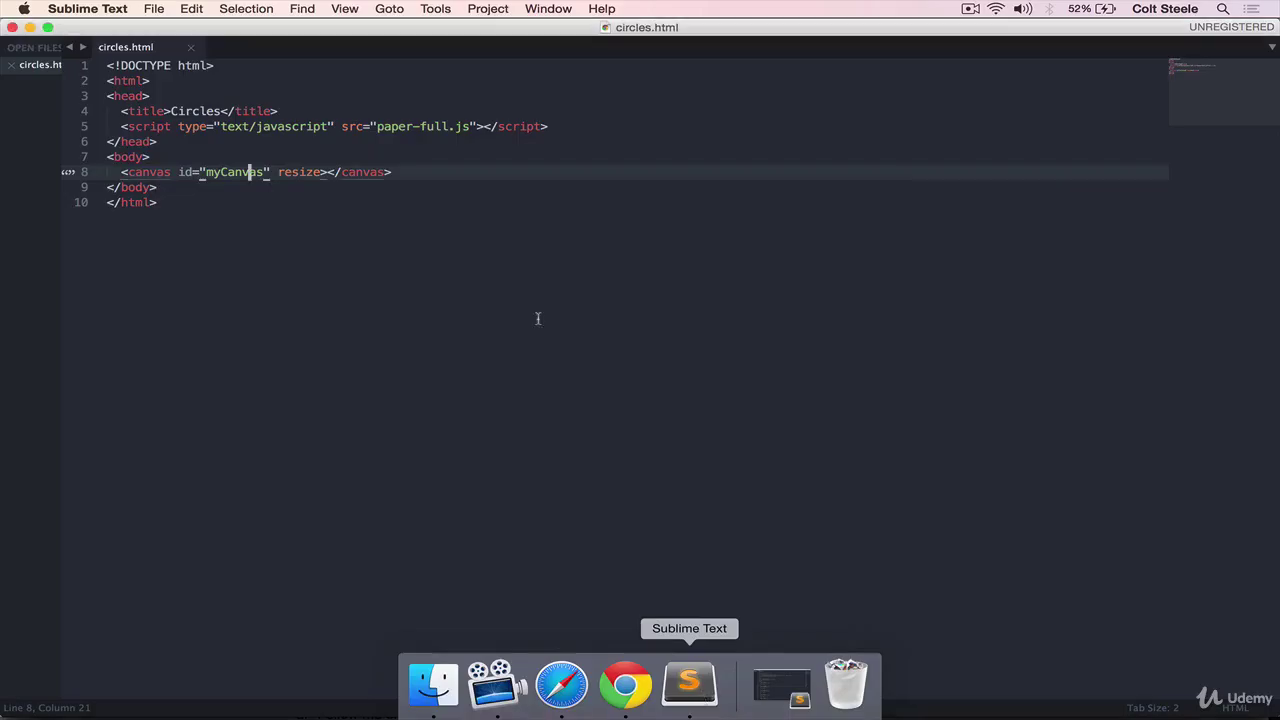
- Paste the PaperScript block after the paper-full.js script line and save circles.html
left_click(553, 126)
key("Return")
key("super+v")
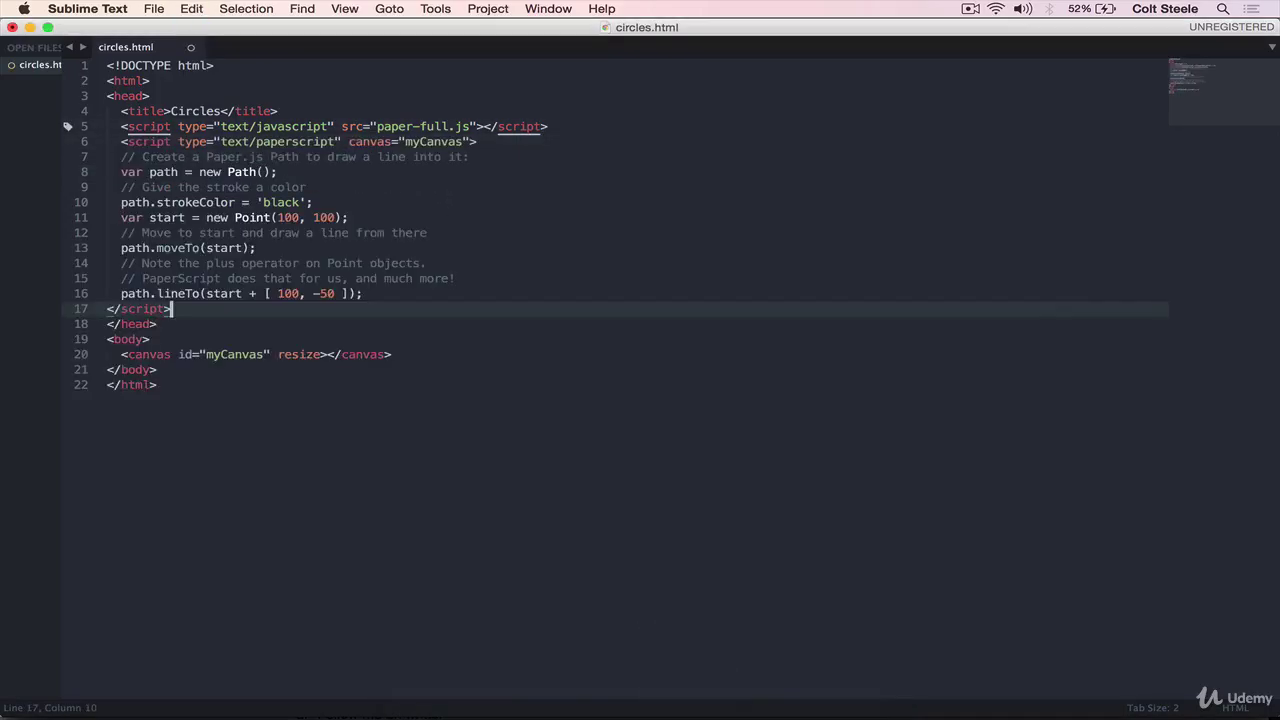
key("super+s")
left_click(627, 129)
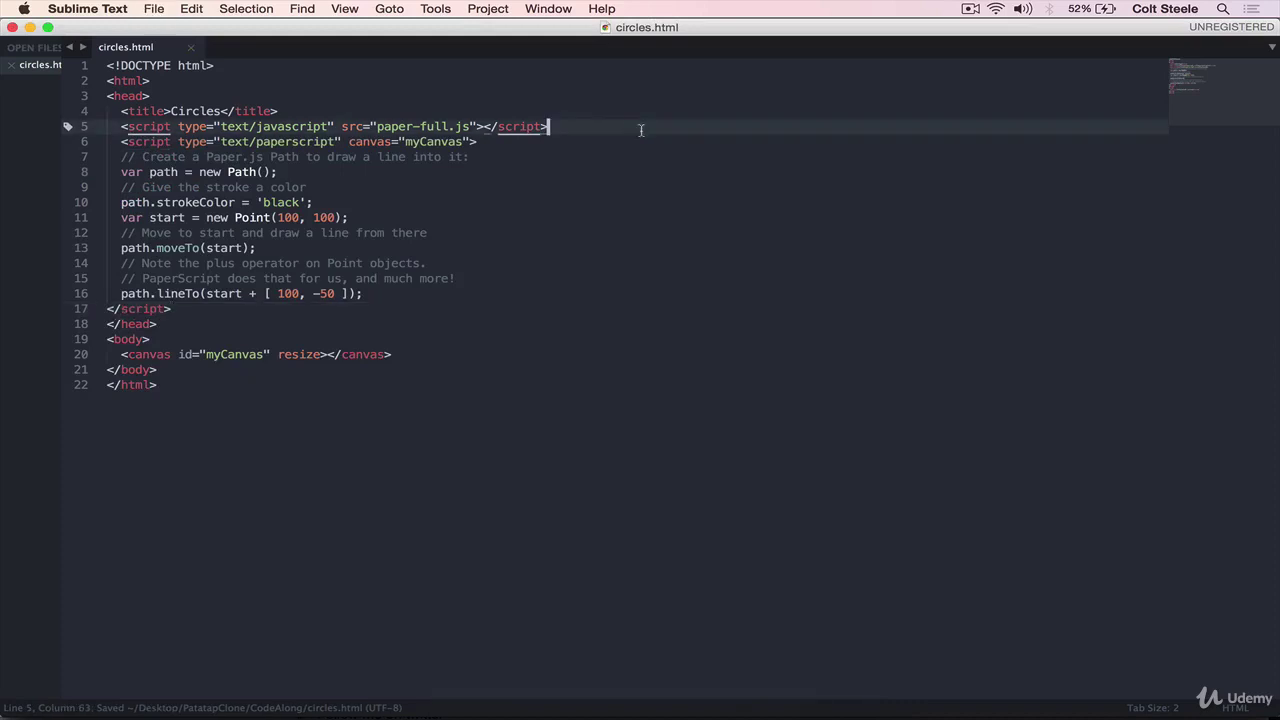
key("Return")
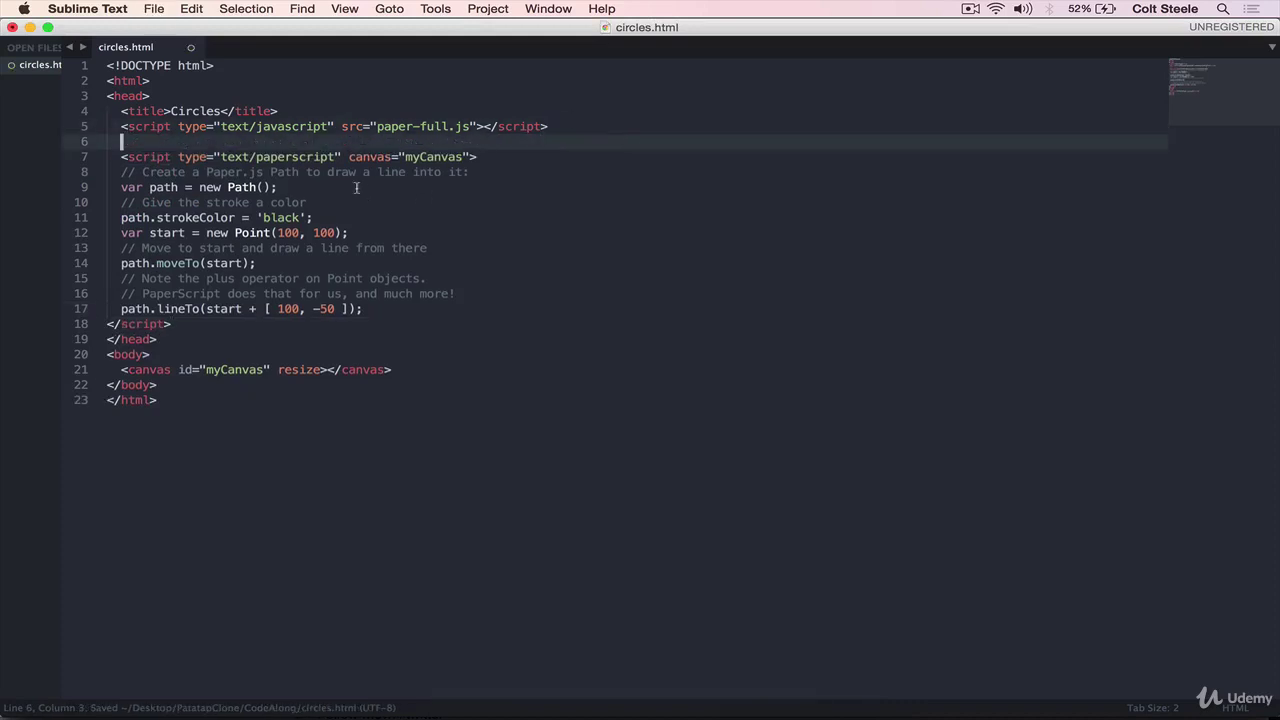
key("super+s")
- Highlight the path-creation comment and the new Path() variable declaration on line 9
left_click(457, 174)
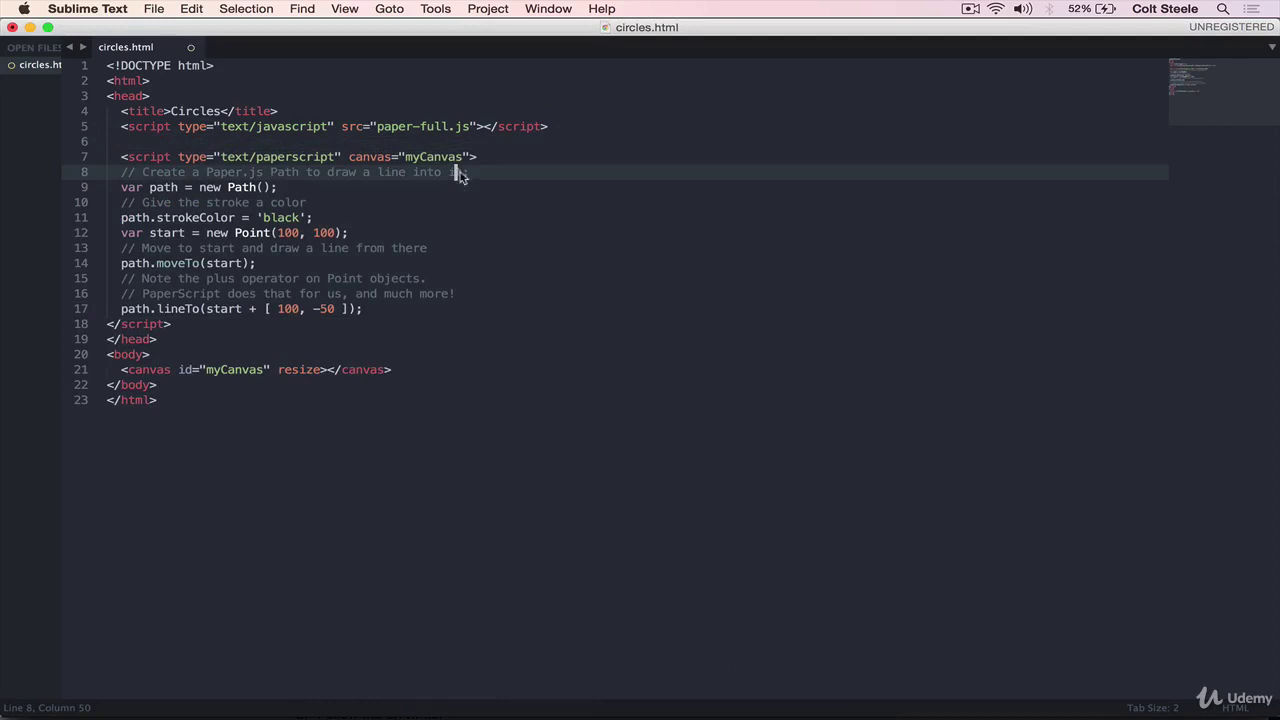
left_click(345, 172)
left_click_drag(278, 187, 197, 187)
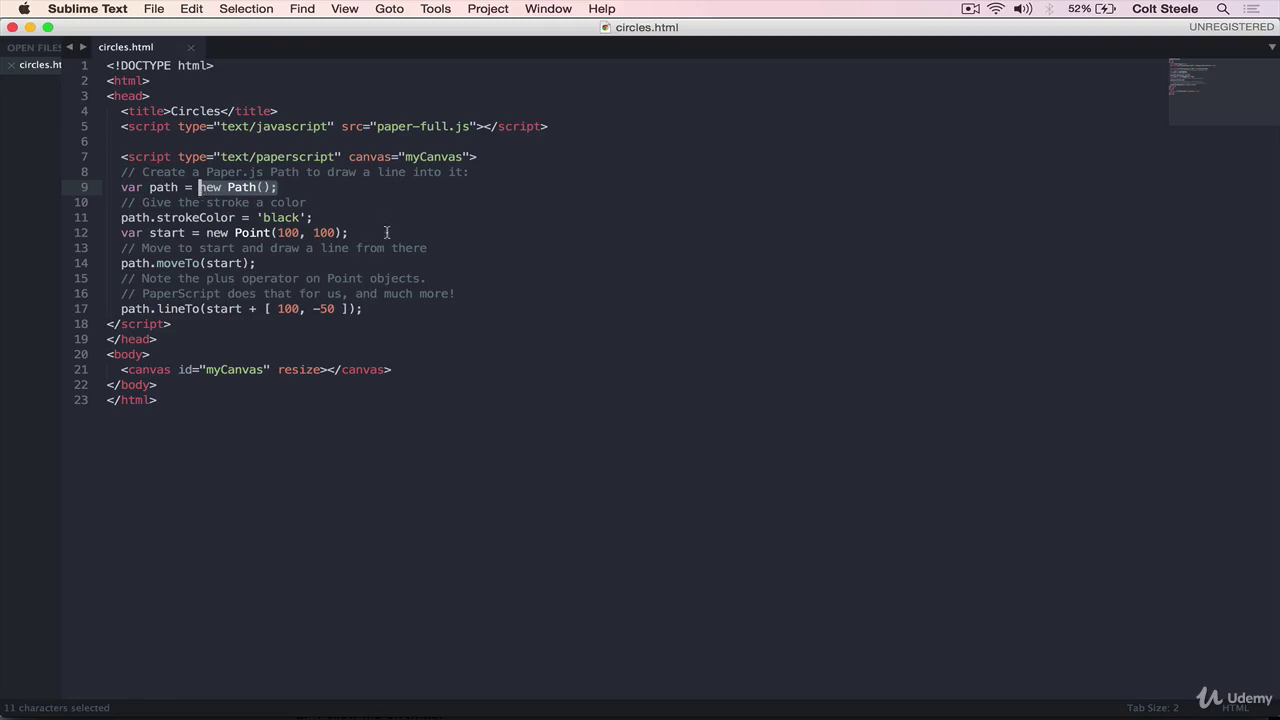
left_click(386, 232)
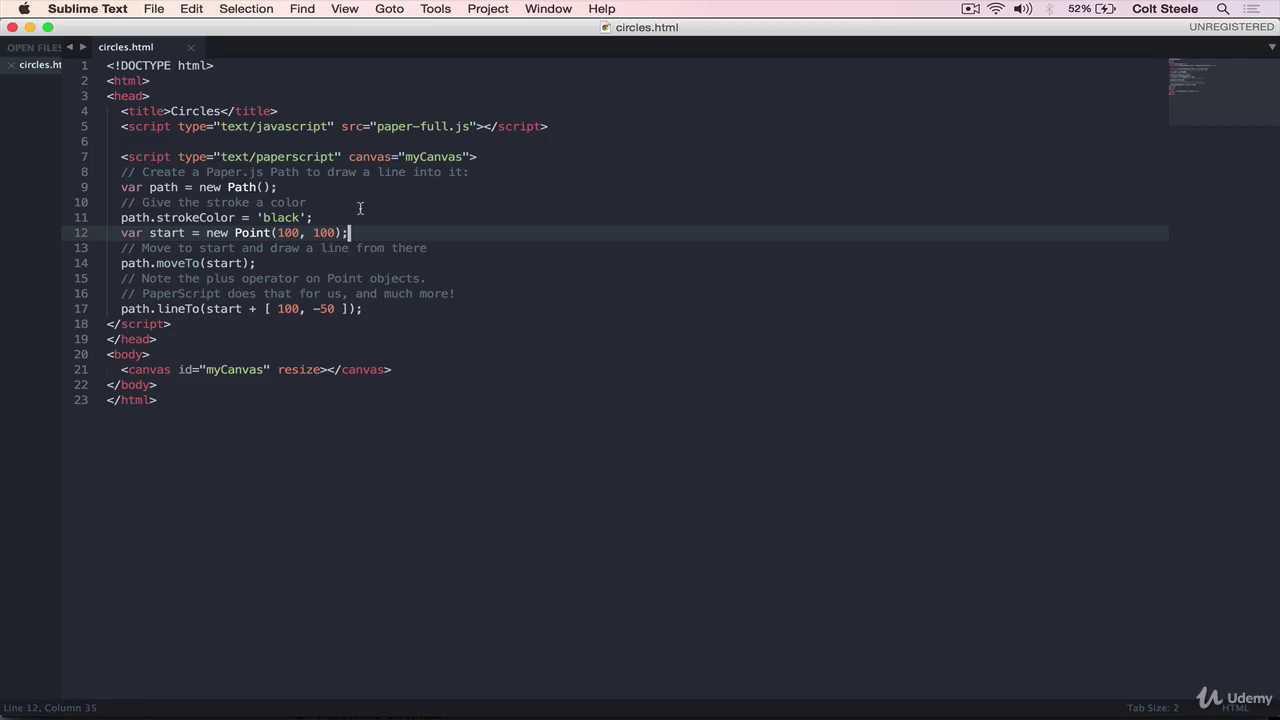
left_click_drag(280, 187, 135, 187)
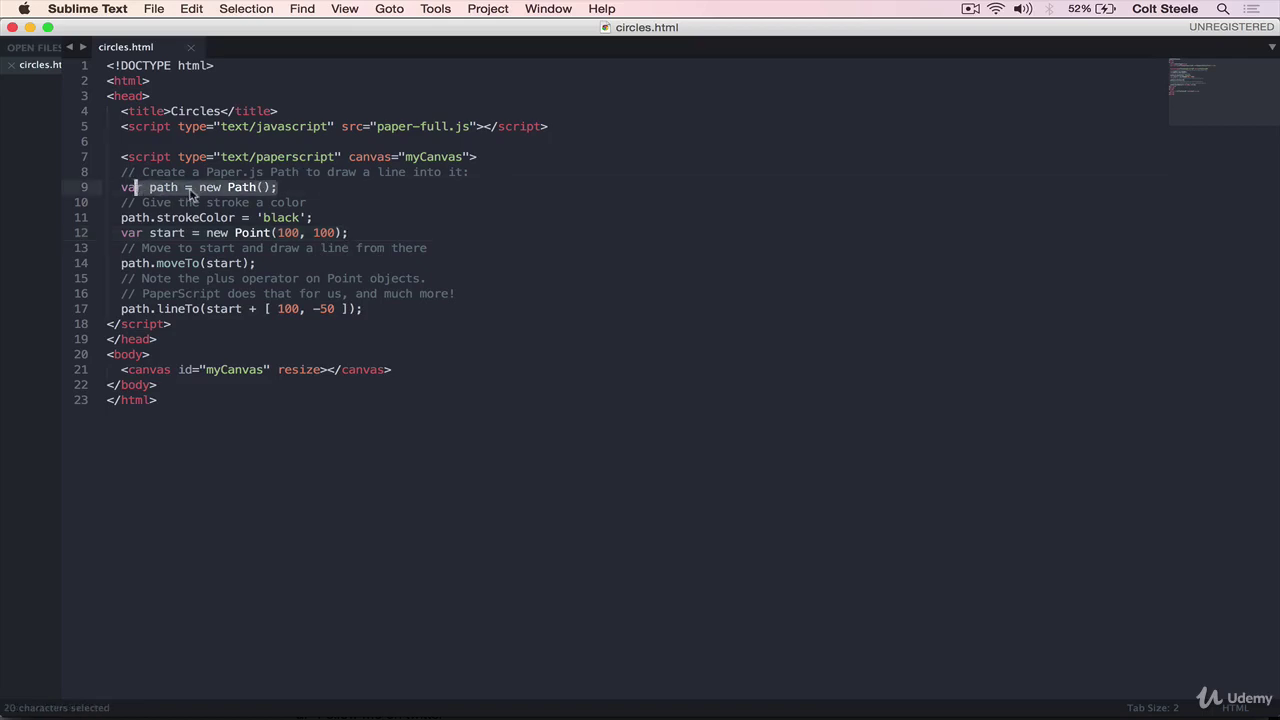
left_click(172, 187)
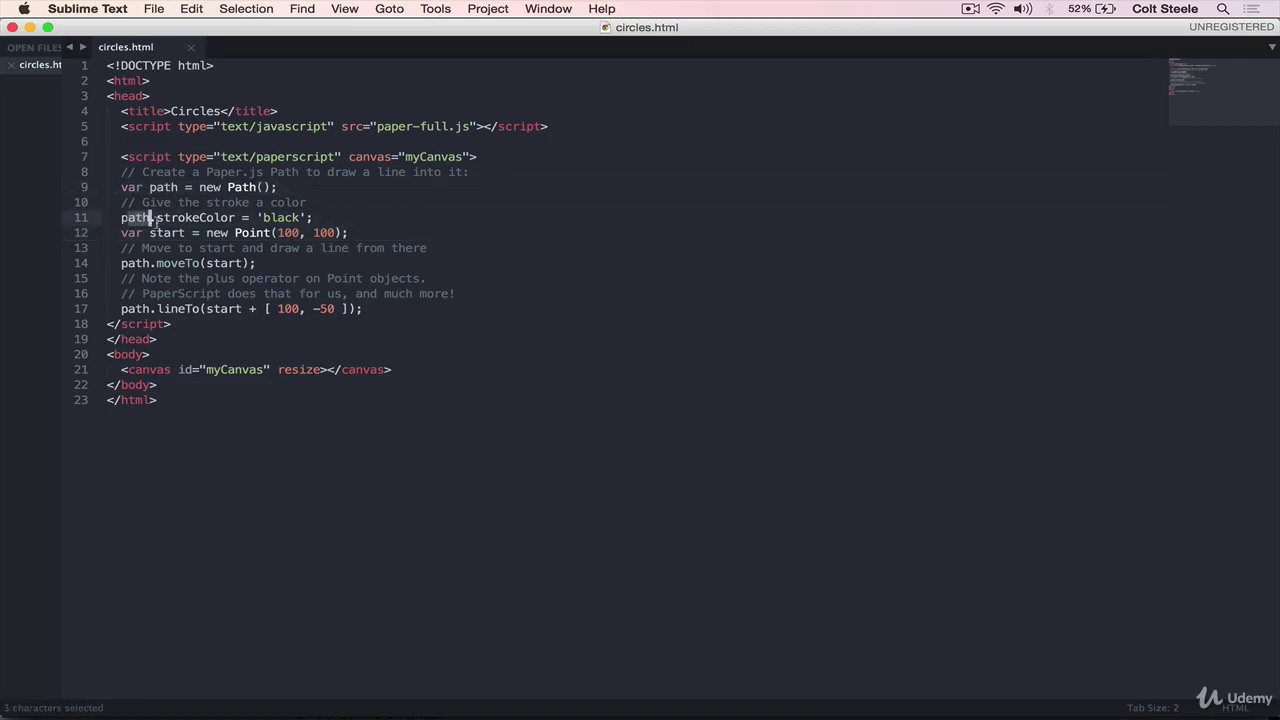
- Highlight the stroke colour line, the starting point coordinates, and the offset array
left_click_drag(121, 217, 345, 218)
left_click(368, 218)
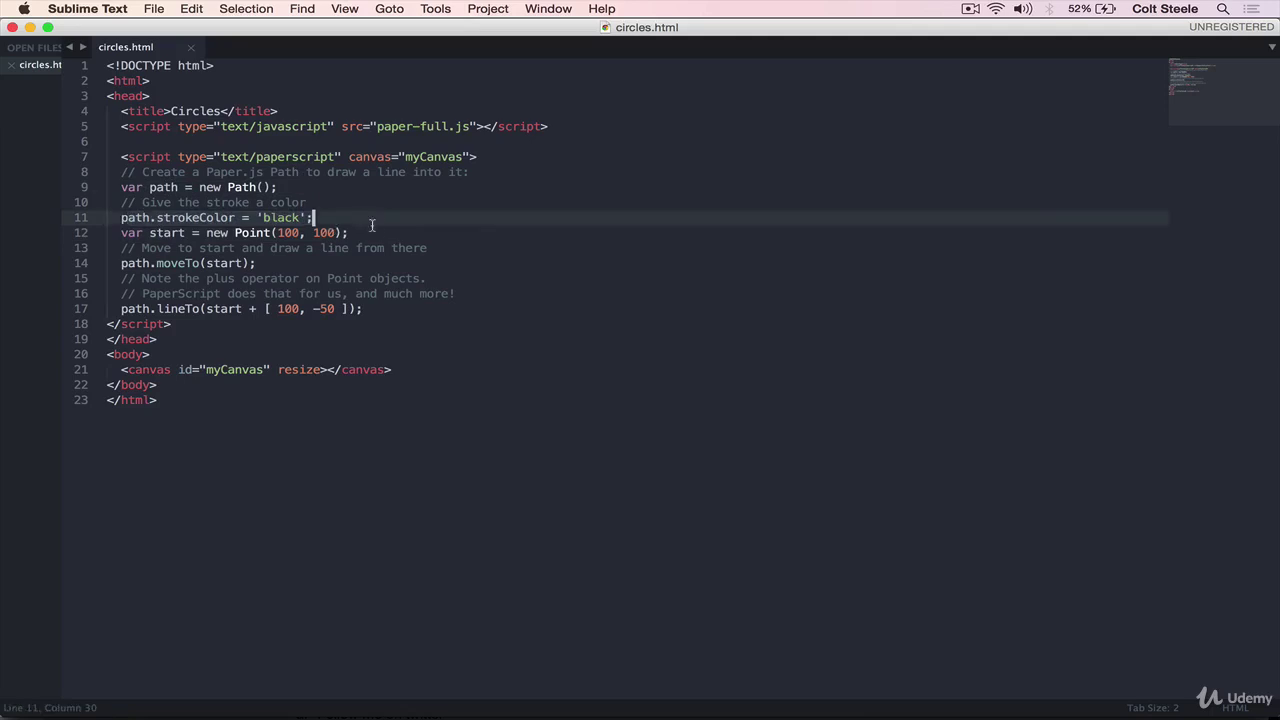
double_click(182, 232)
left_click_drag(274, 232, 322, 233)
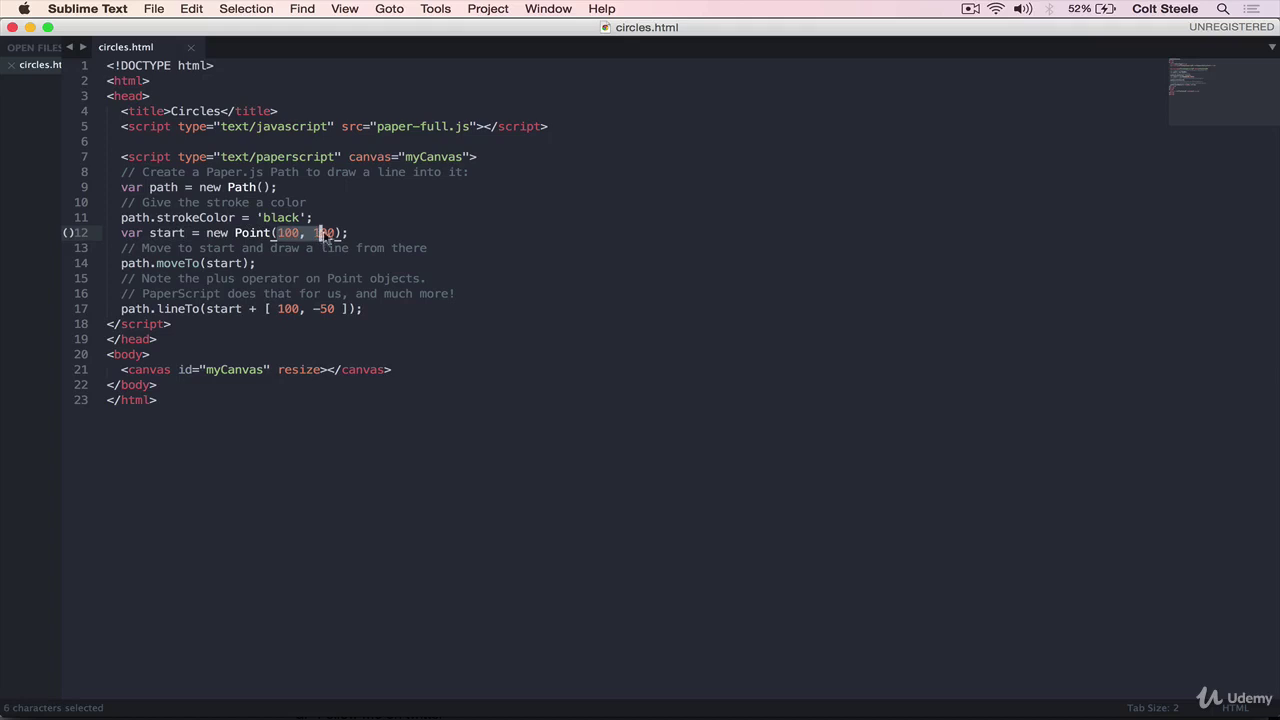
left_click(334, 233)
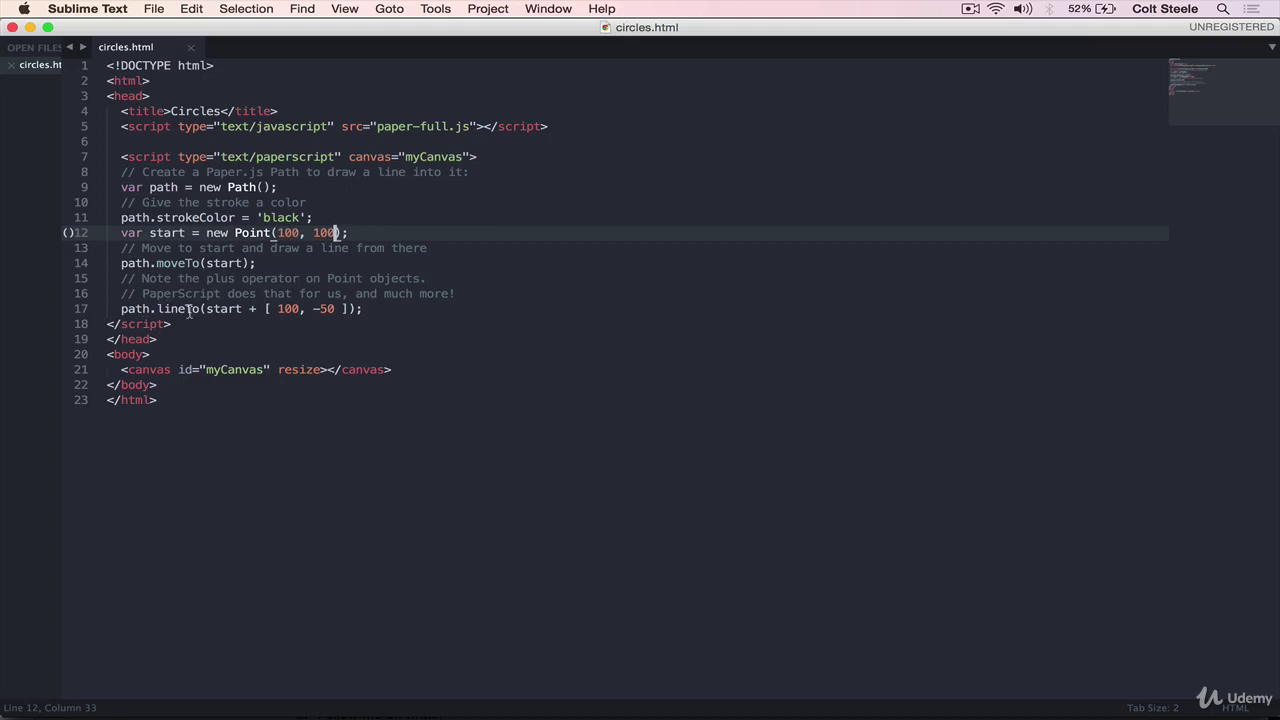
left_click(266, 309)
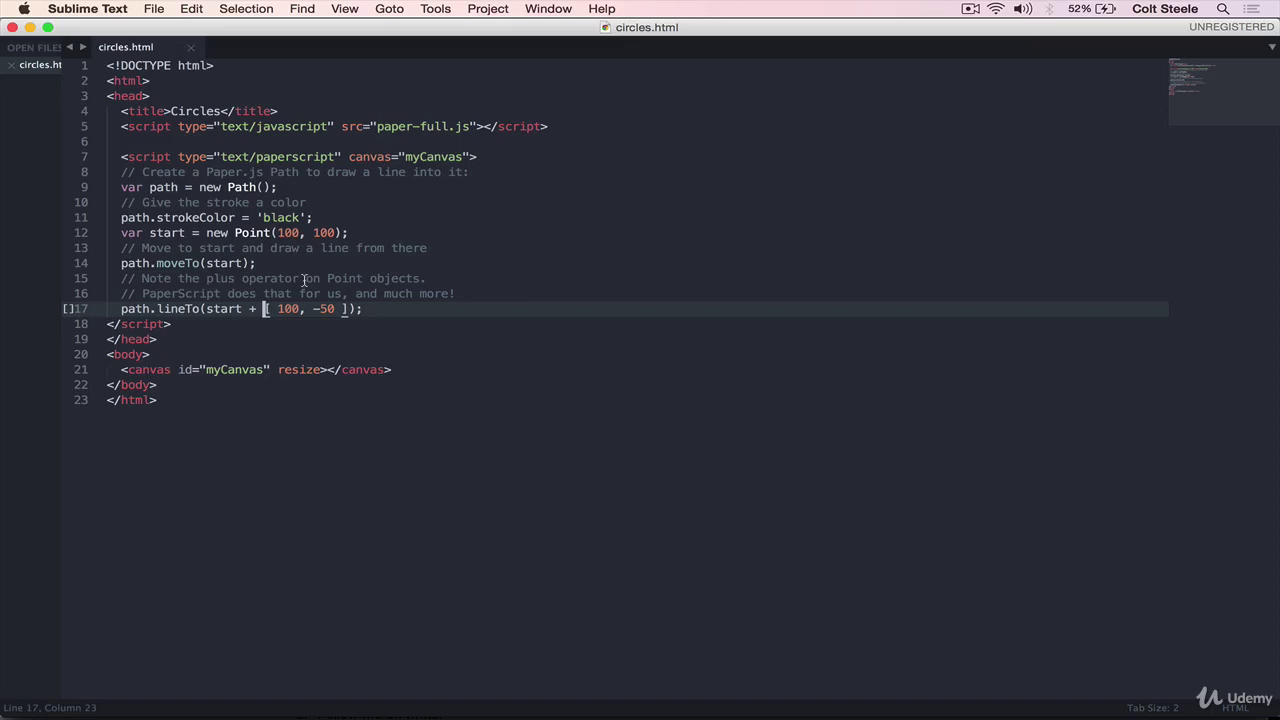
mouse_move(470, 712)
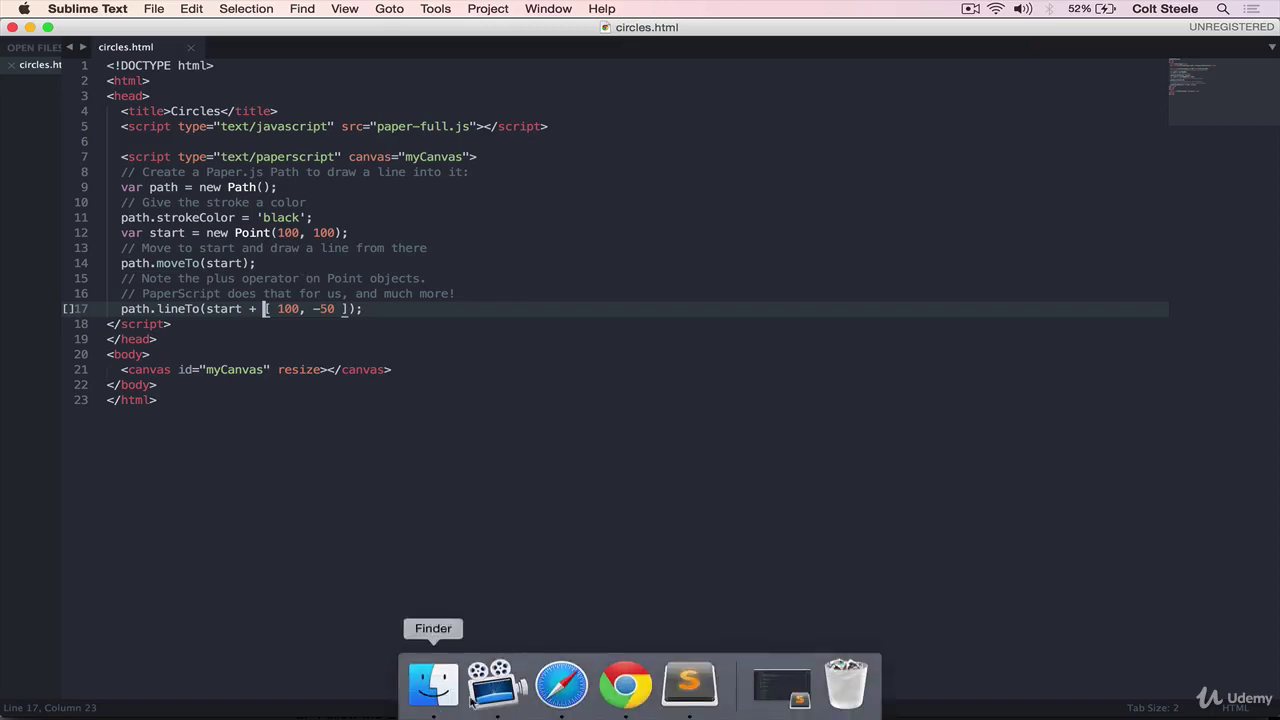
key("super+s")
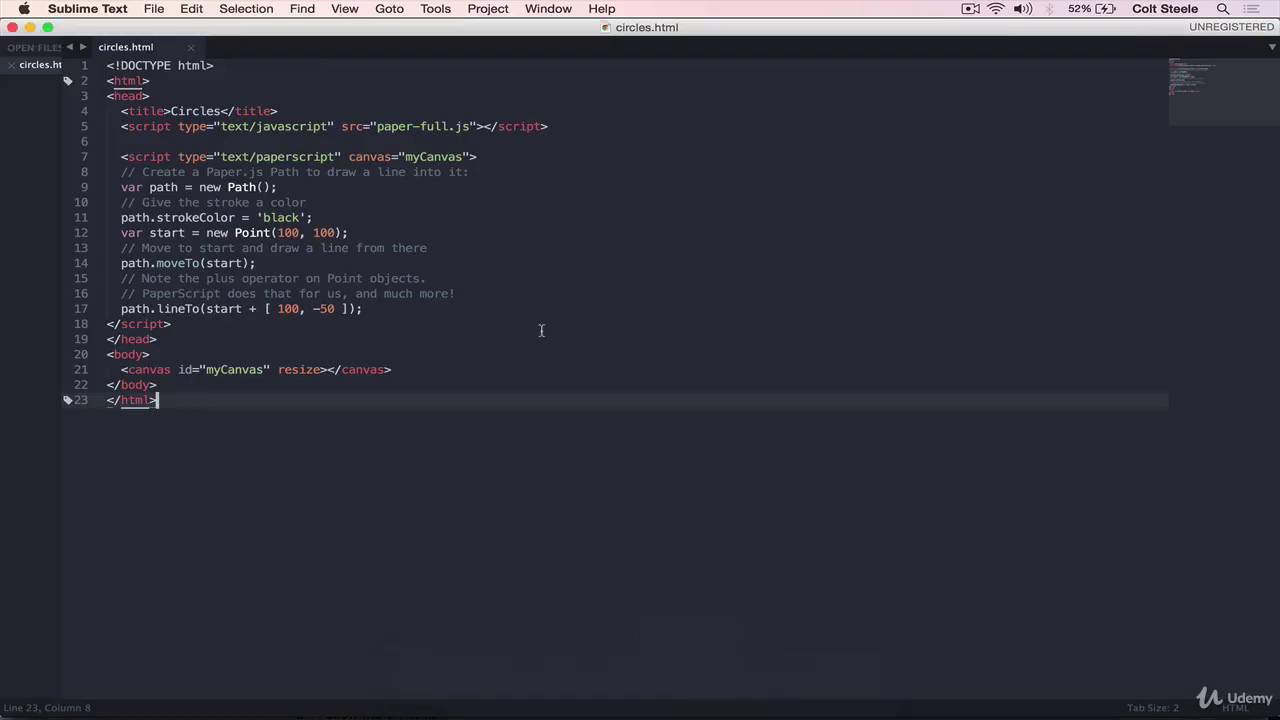
- Change the stroke colour from black to red and the start point to Point(0, 100)
left_click(303, 218)
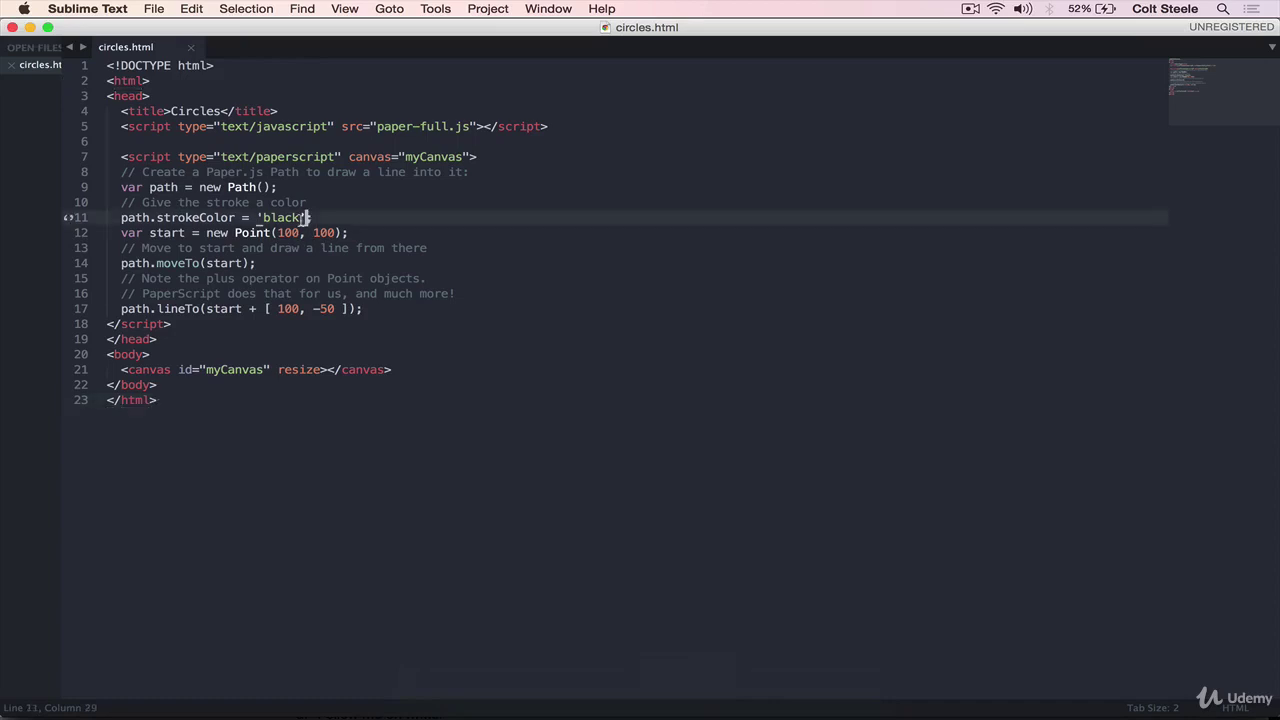
key("BackSpace")
key("BackSpace")
key("BackSpace")
key("BackSpace")
key("BackSpace")
type("red")
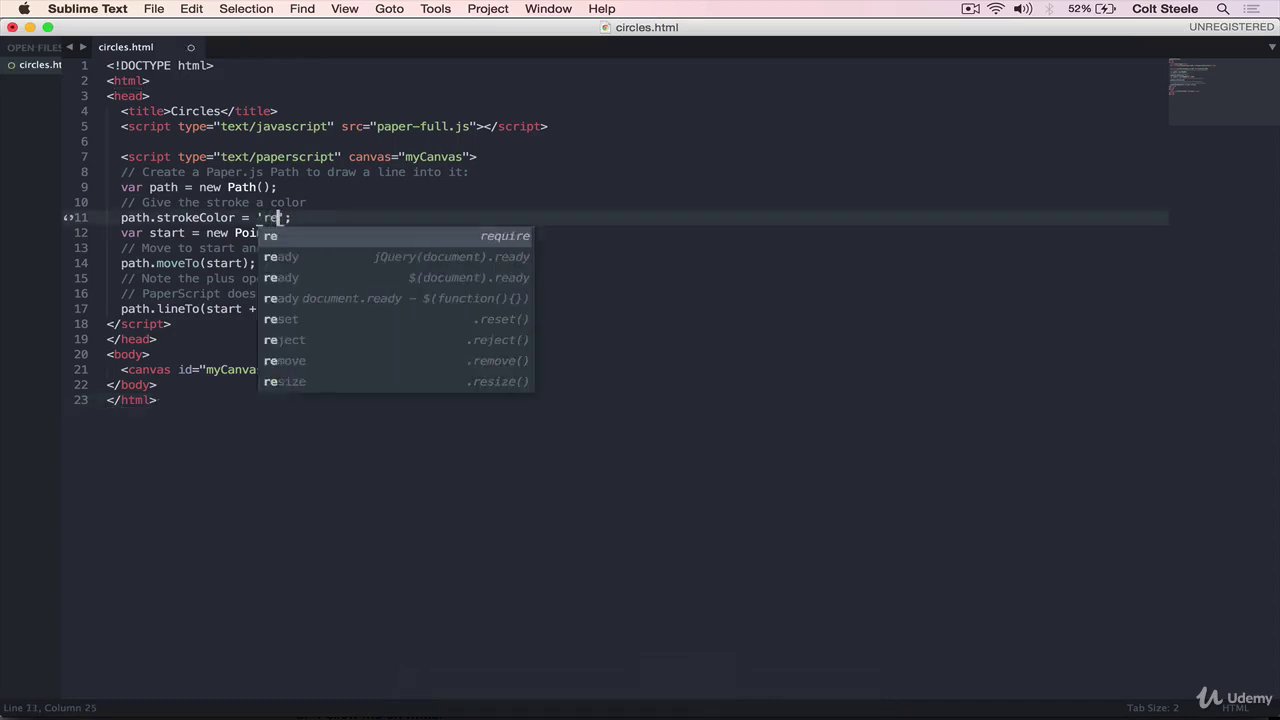
key("super+s")
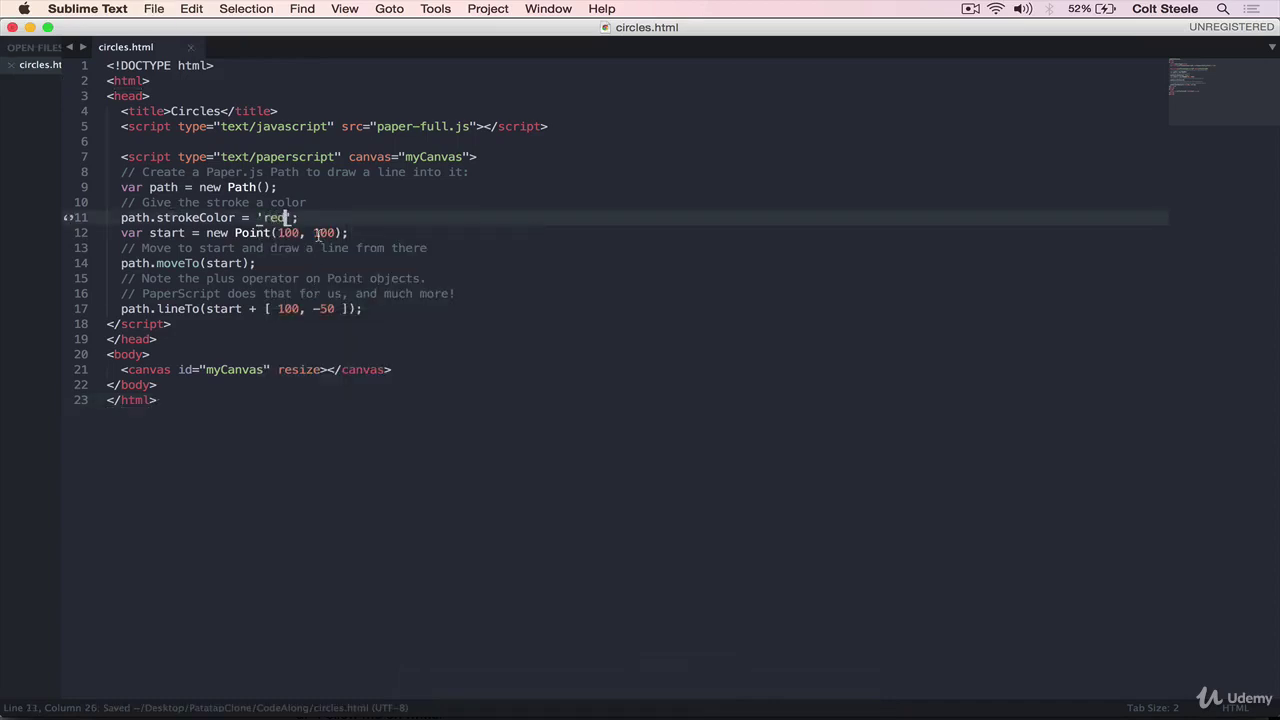
left_click(303, 233)
key("BackSpace")
key("BackSpace")
key("BackSpace")
type("0")
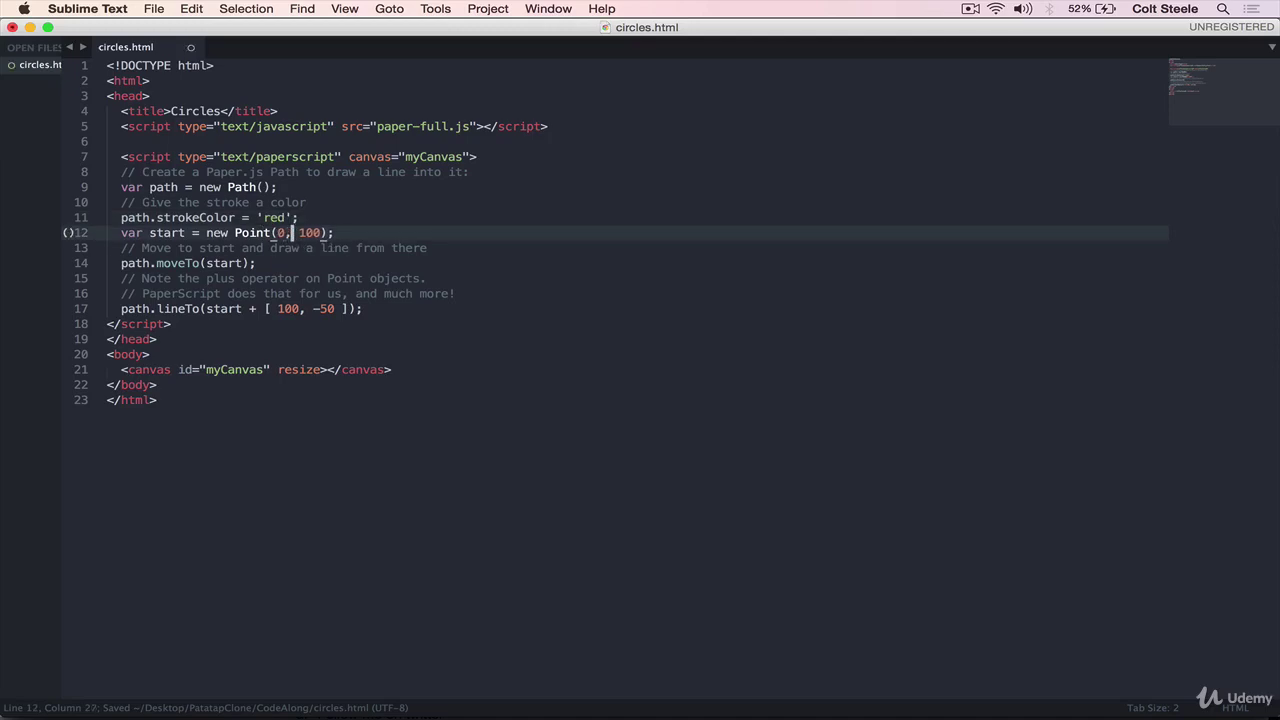
key("super+s")
- Check the red line in Chrome, then change the offset x from 100 to 500 and save
left_click(620, 689)
key("super+r")
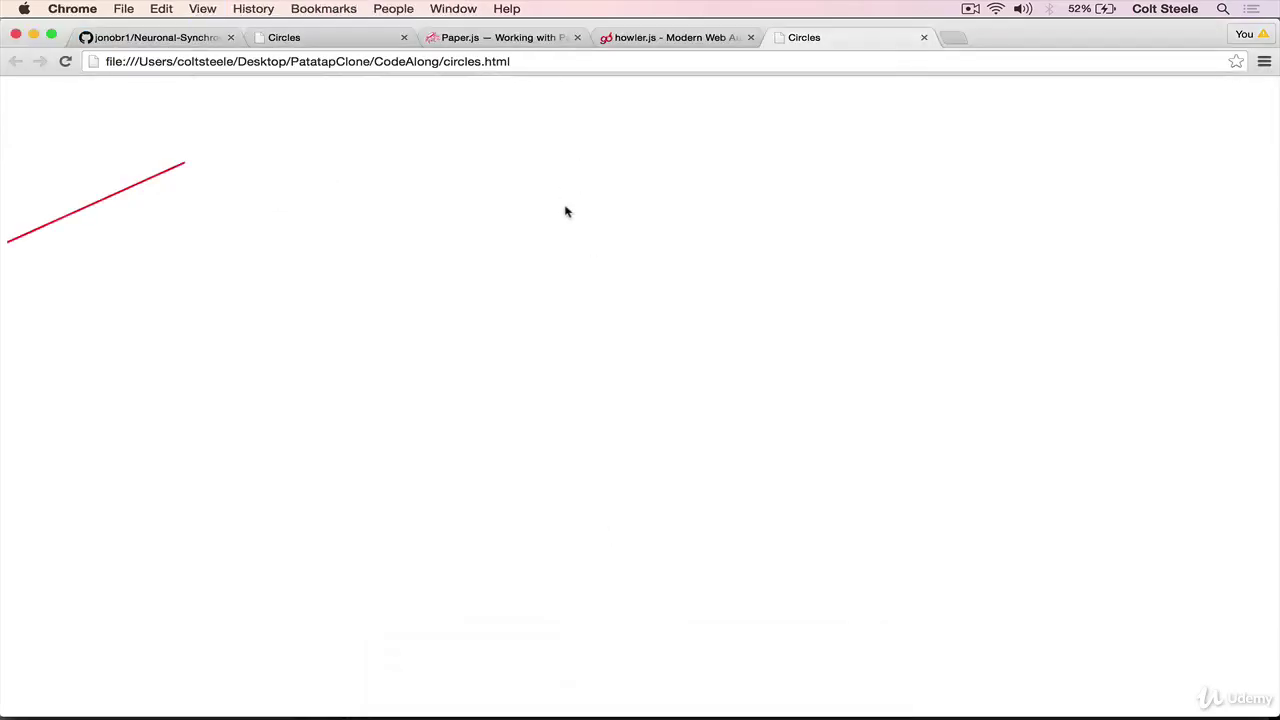
left_click(690, 689)
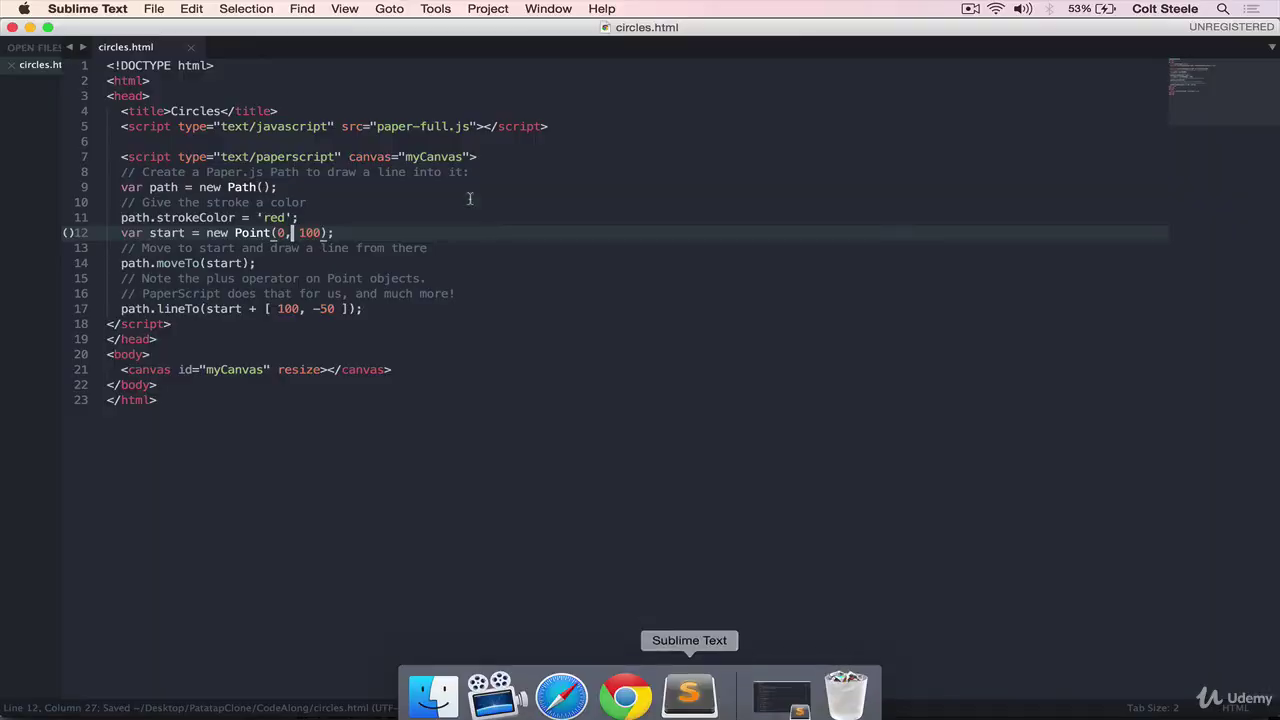
left_click(298, 309)
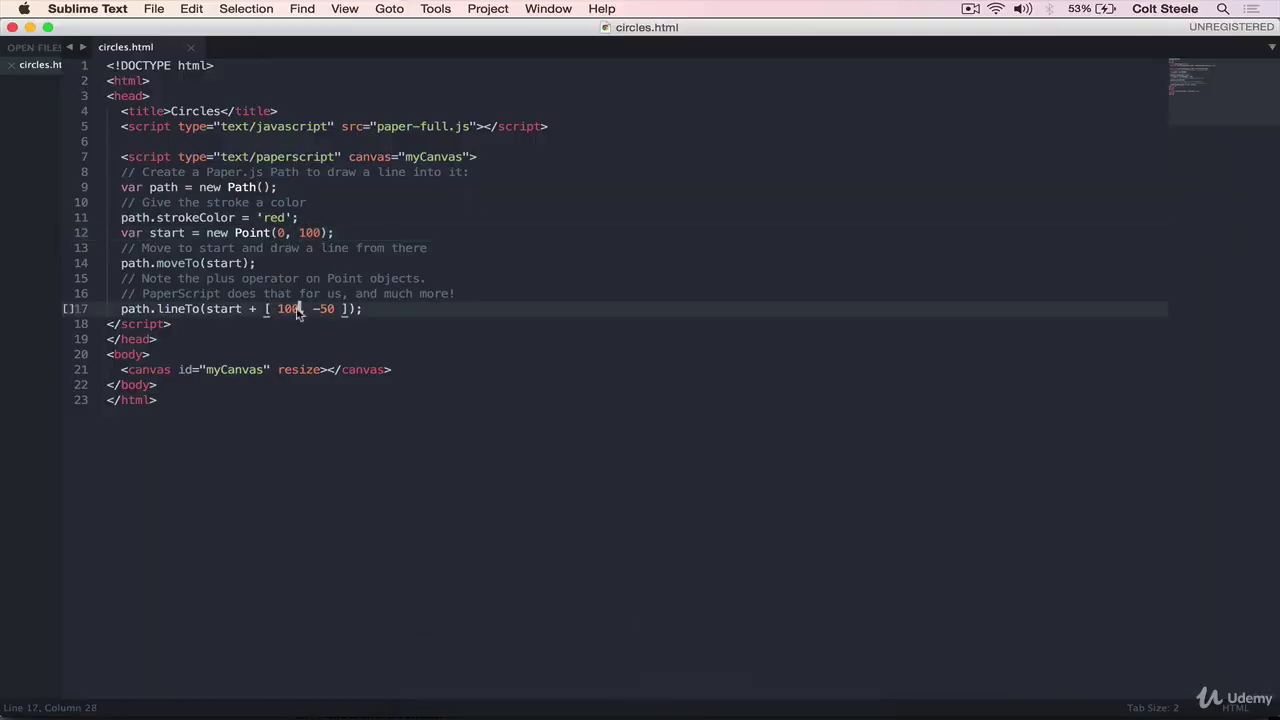
key("BackSpace")
key("BackSpace")
key("BackSpace")
type("500")
key("super+s")
- Highlight the paperscript type, the canvas attribute and myCanvas in the script tag
left_click(454, 249)
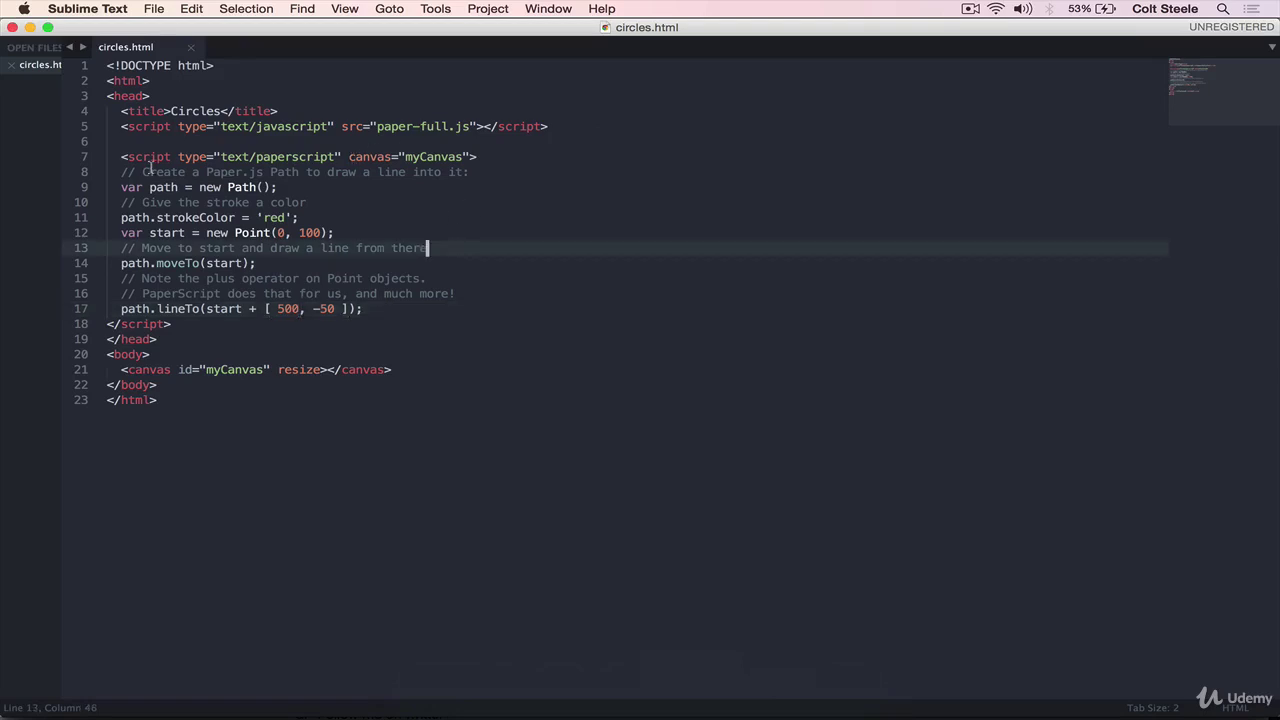
left_click_drag(172, 157, 336, 157)
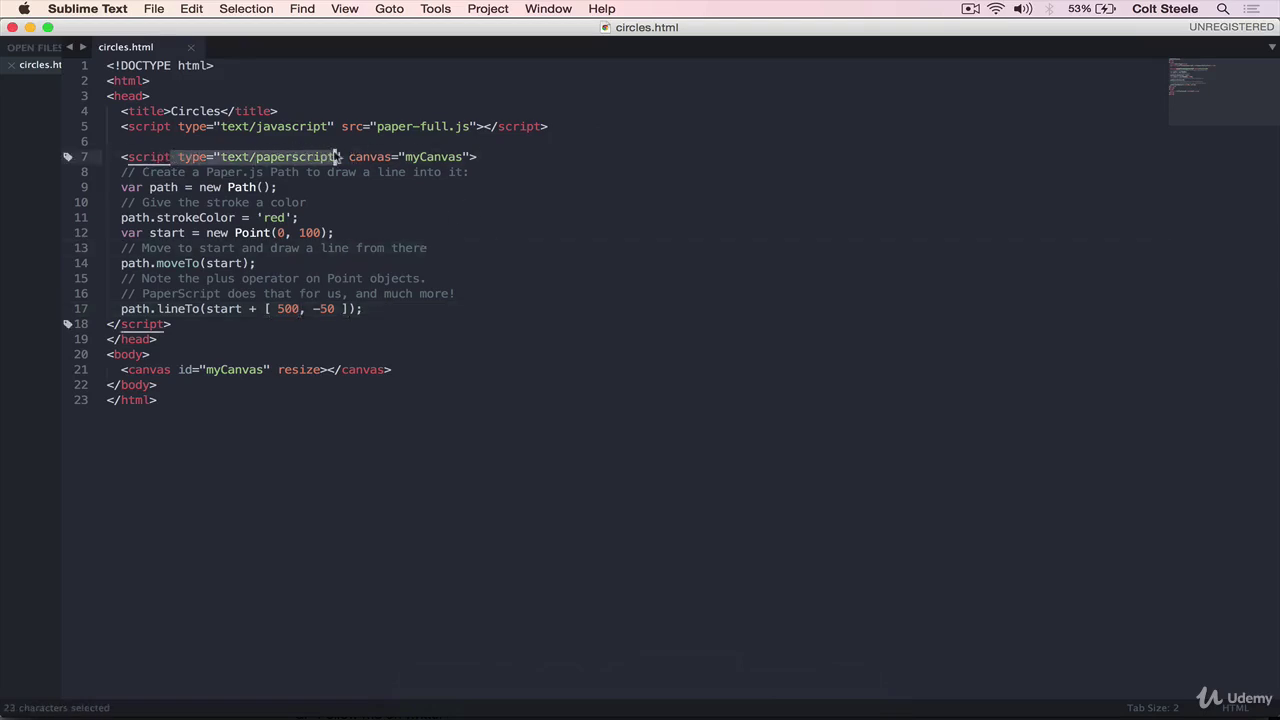
left_click(247, 126)
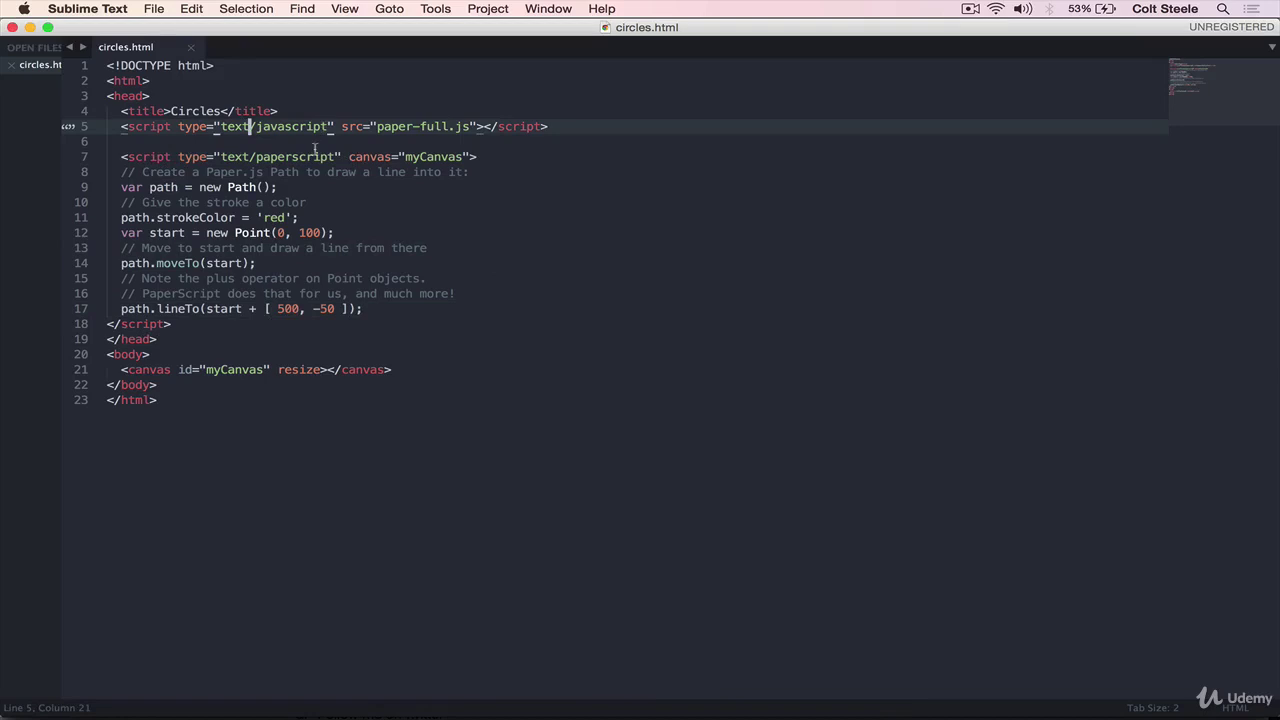
left_click_drag(349, 157, 470, 157)
left_click(470, 202)
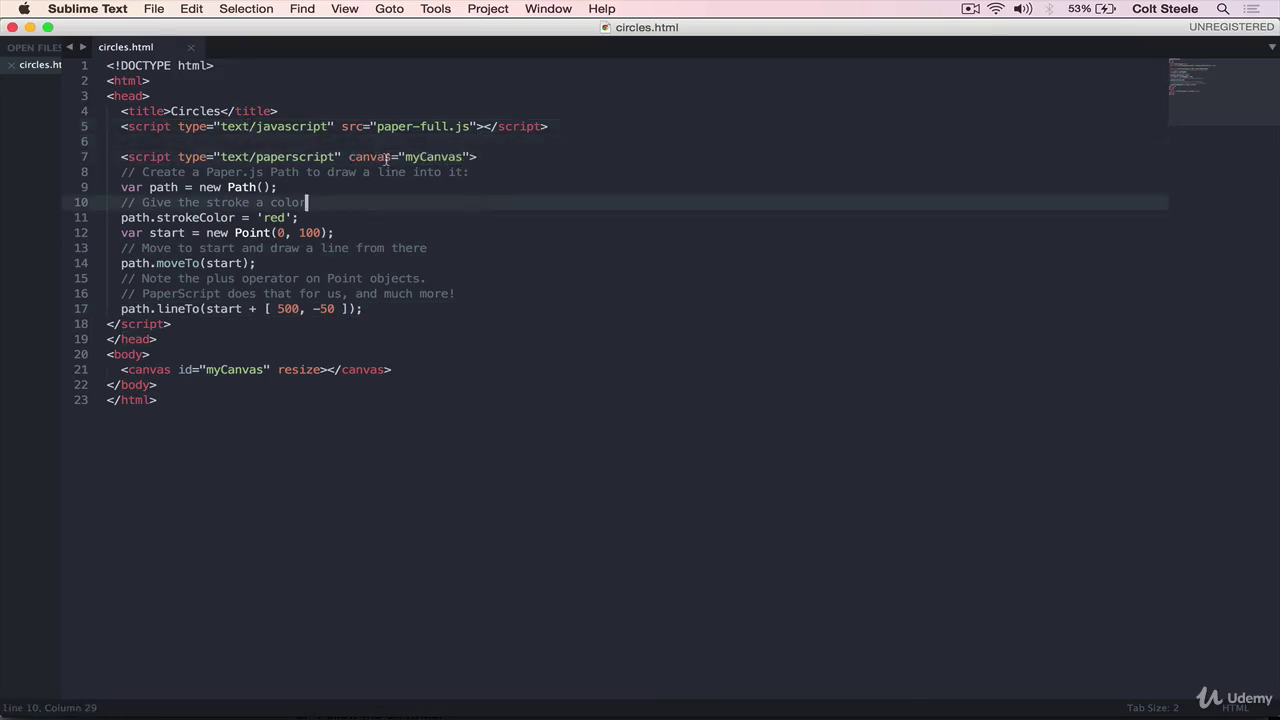
double_click(432, 157)
left_click(222, 395)
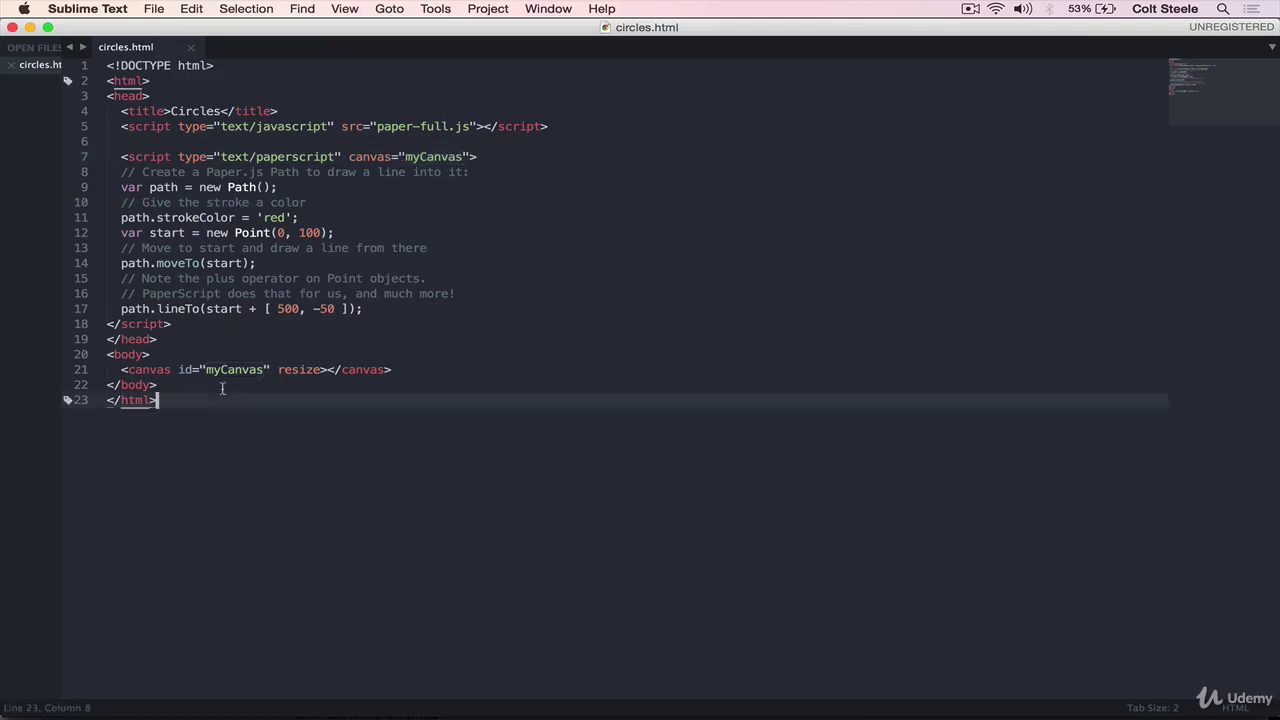
- Highlight the canvas id myCanvas on line 21 and the whole inline PaperScript block
mouse_move(203, 369)
left_mouse_down()
mouse_move(266, 369)
mouse_move(203, 369)
left_mouse_up()
left_click(260, 385)
left_click(430, 157)
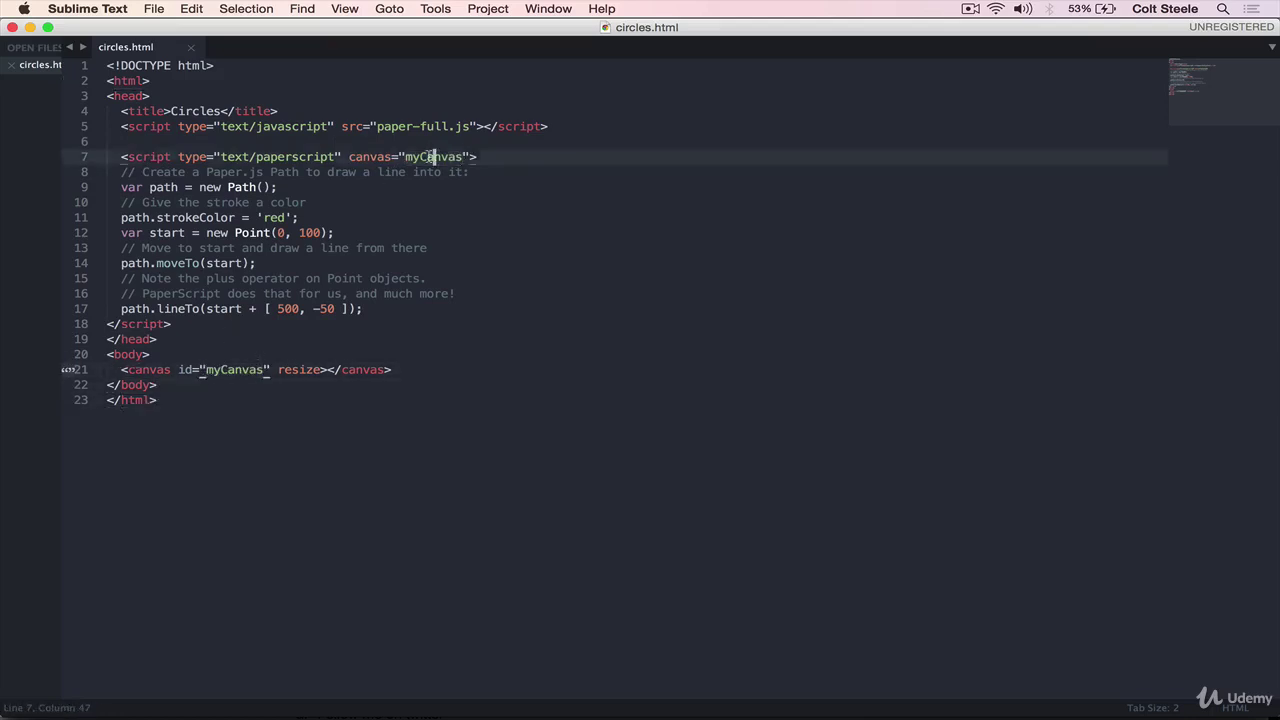
left_click(348, 203)
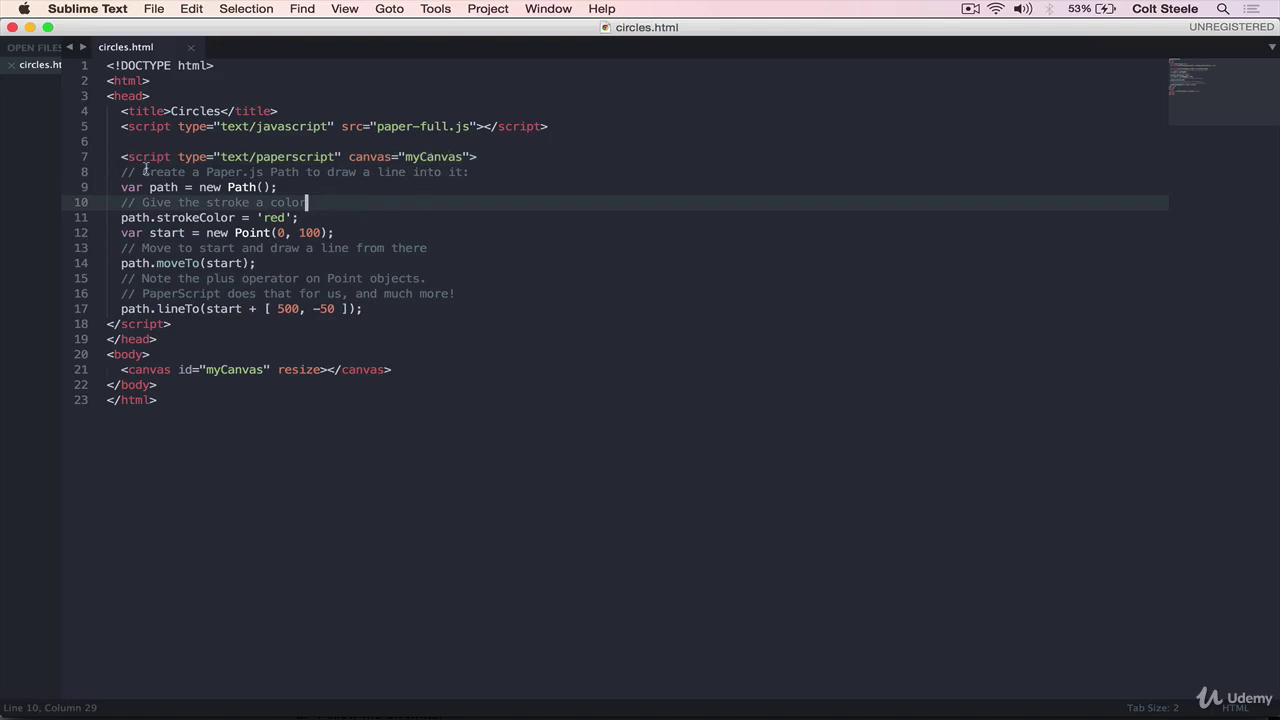
left_click_drag(122, 157, 200, 309)
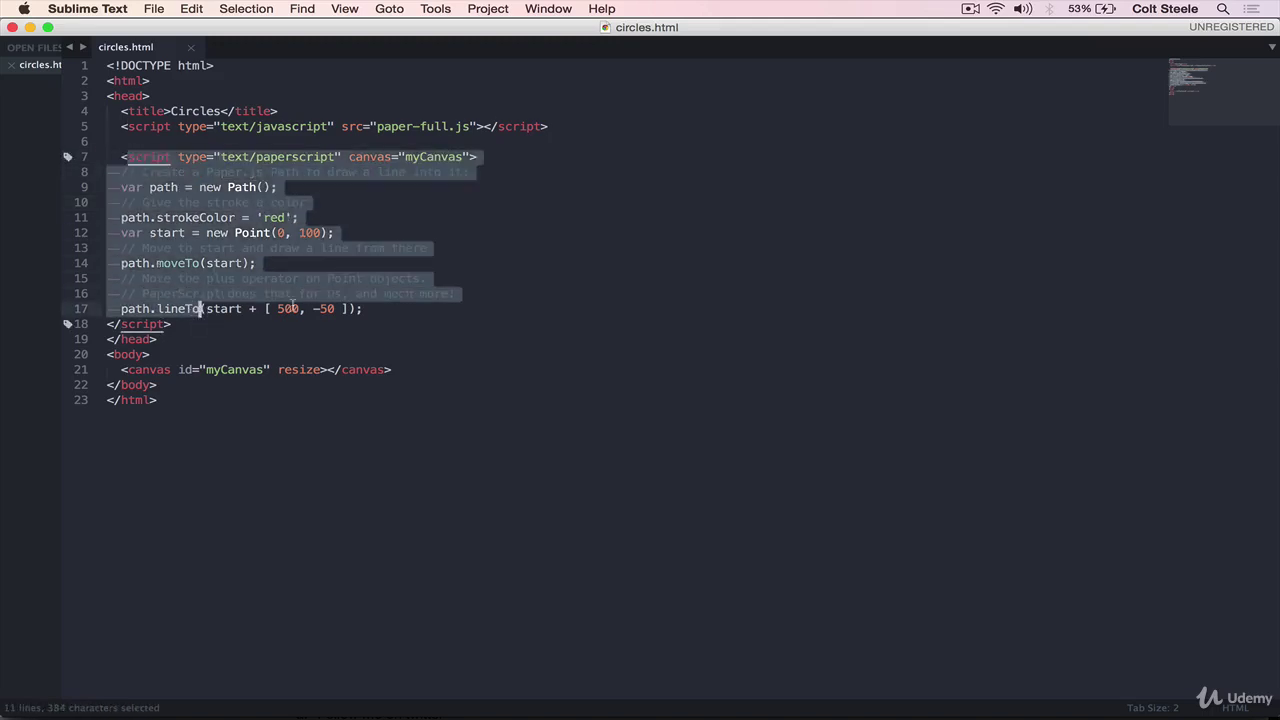
left_click(306, 321)
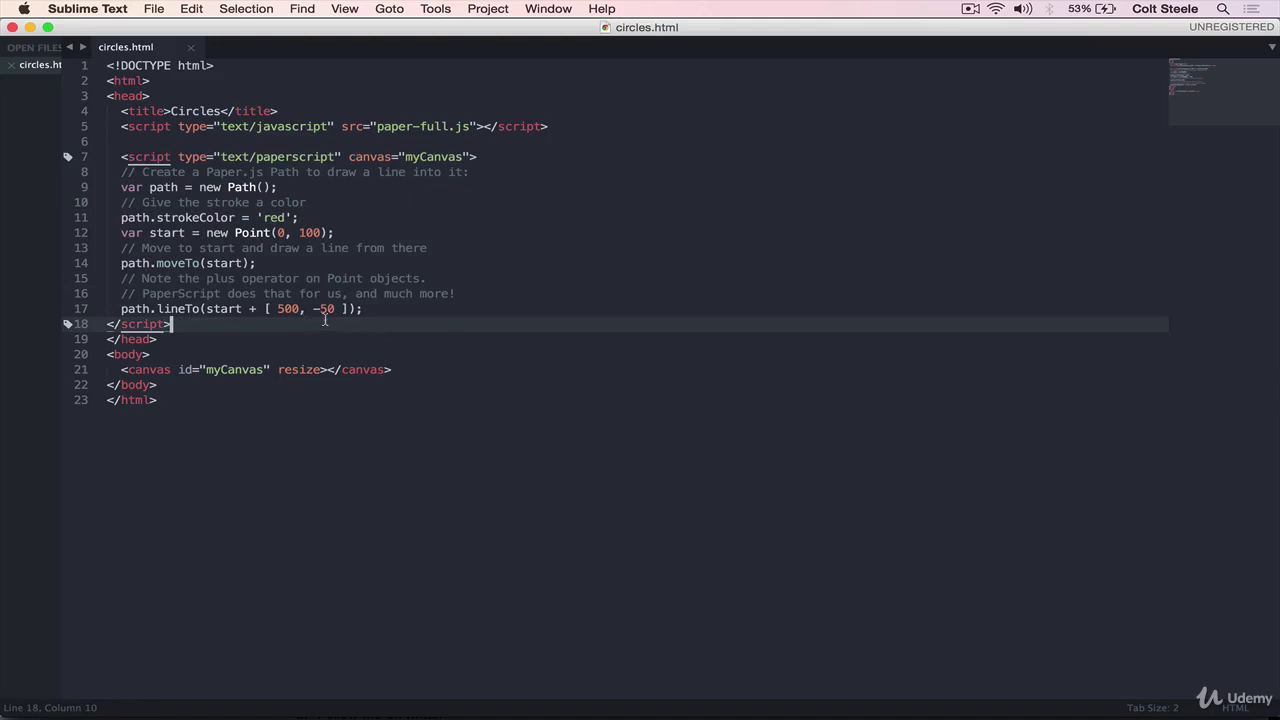
left_click(448, 349)
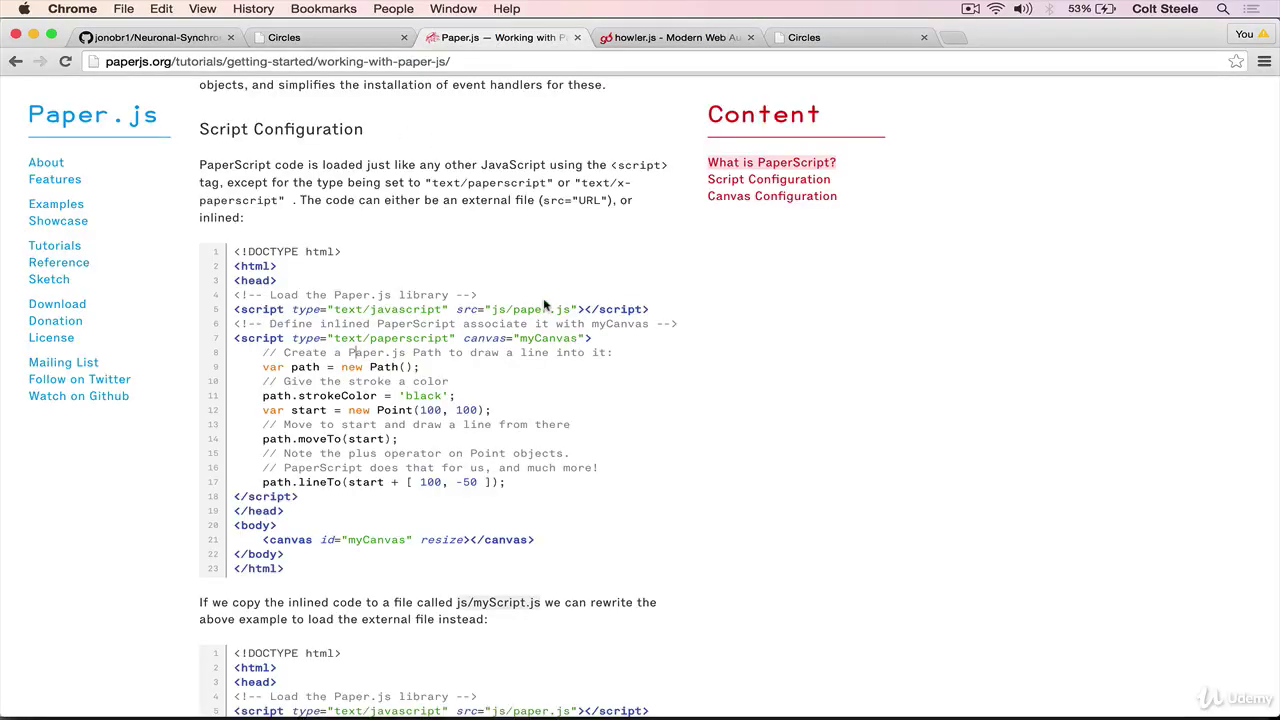
- Open Creating Predefined Shapes from the Paths section of the Paper.js Tutorials index
left_click(57, 245)
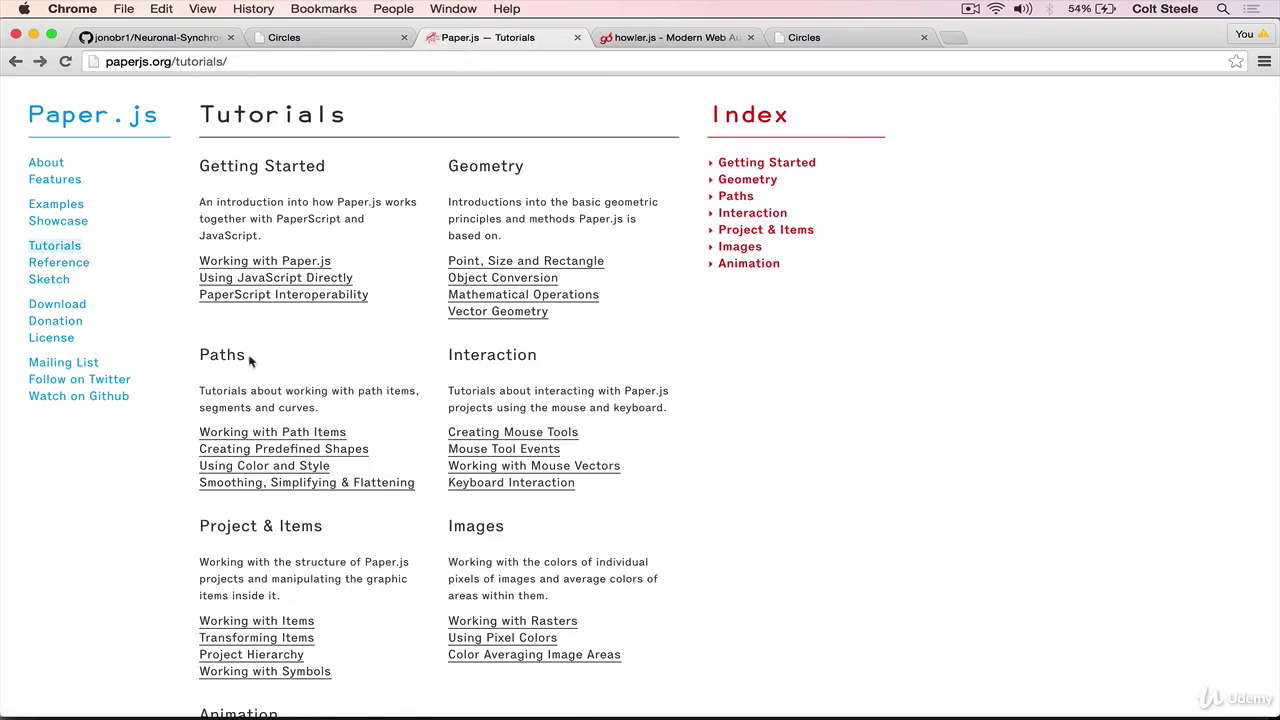
left_click_drag(200, 354, 260, 354)
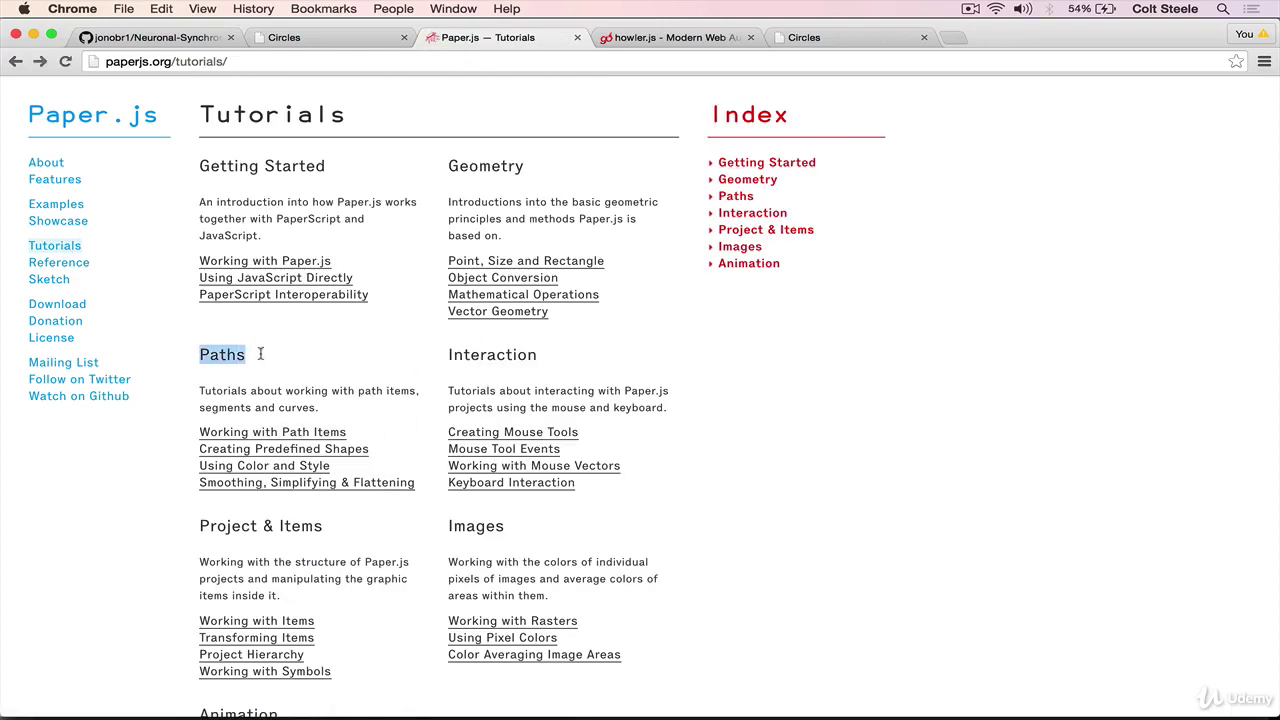
left_click(326, 450)
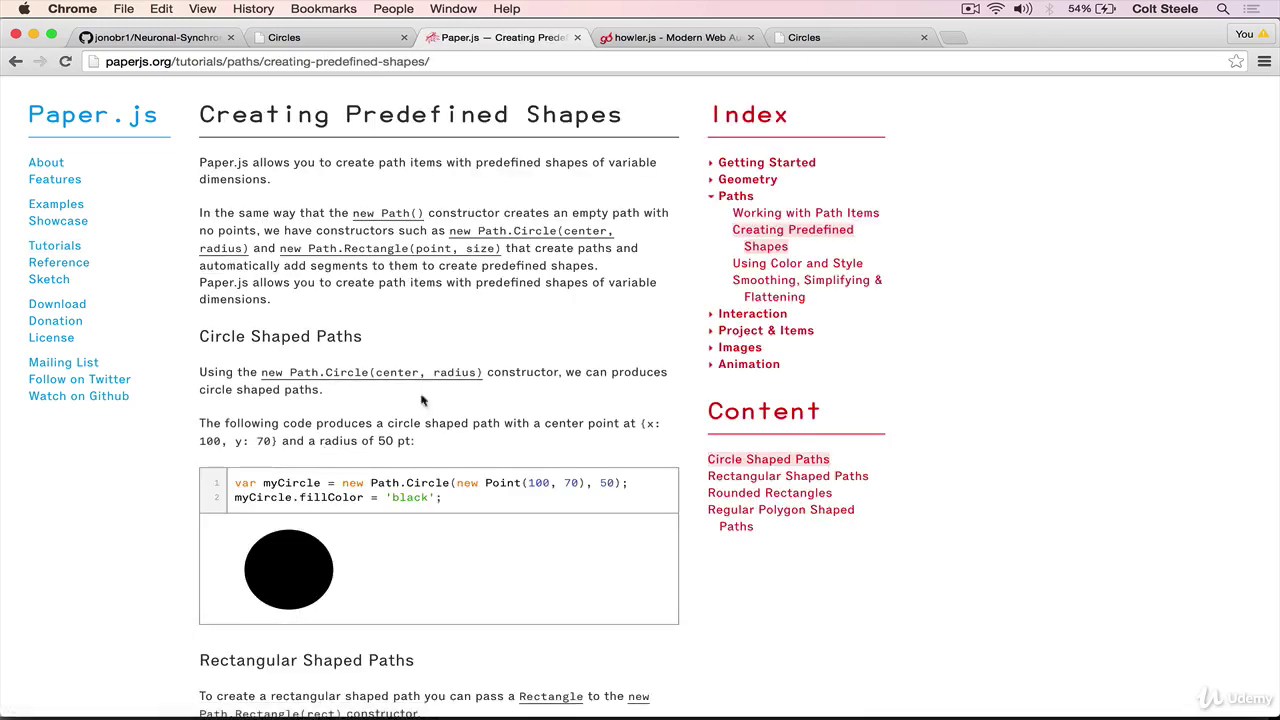
scroll(340, 590, "down", 3)
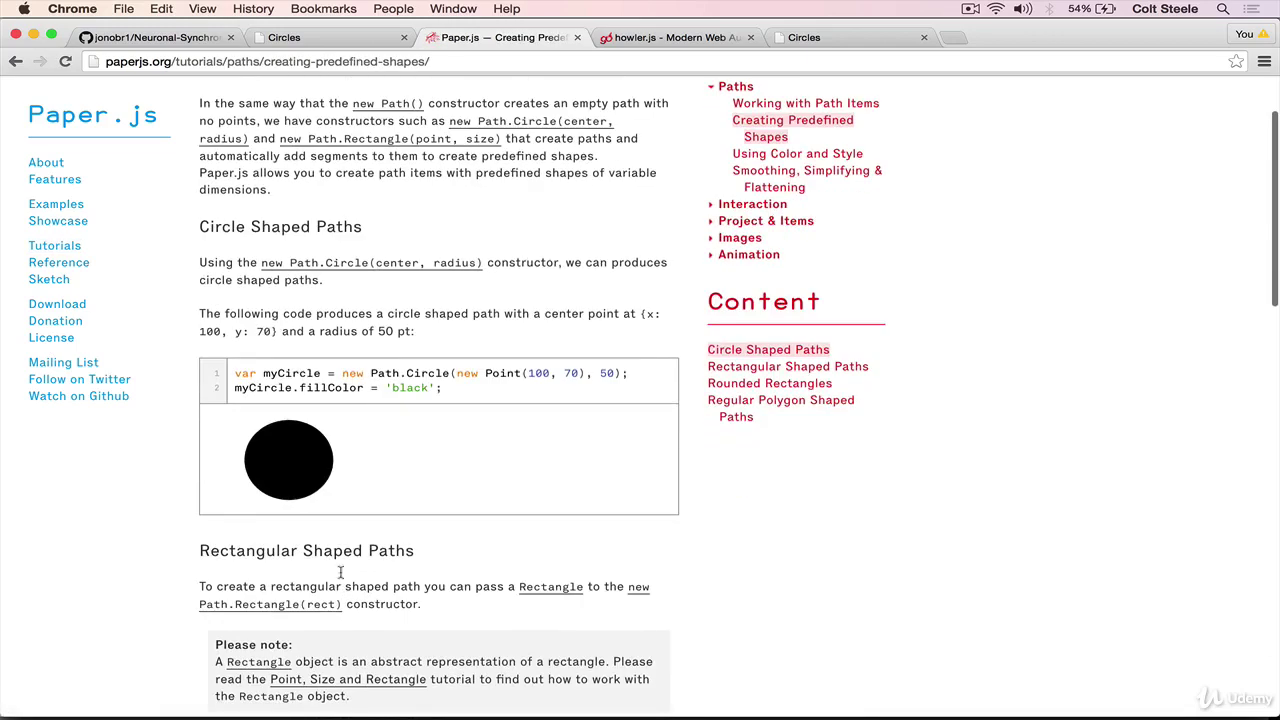
- Review the circle example's center argument Point(100, 70) and its radius of 50
left_click(335, 38)
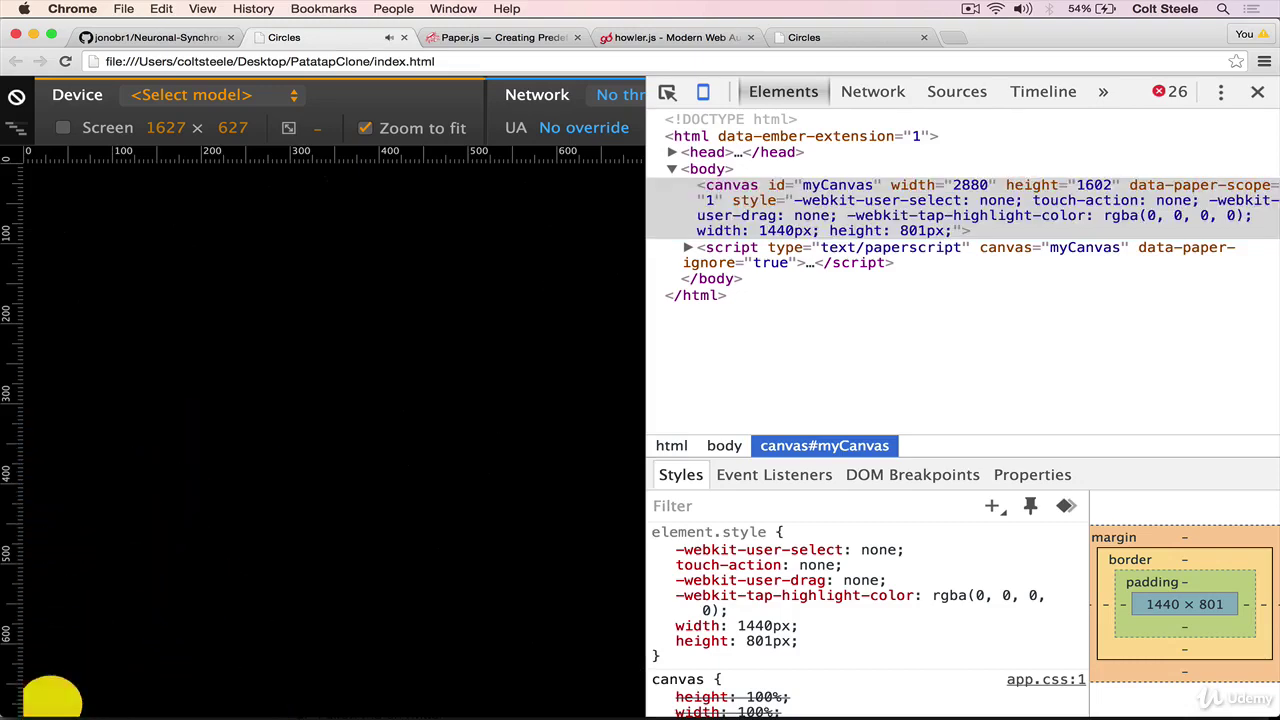
left_click(505, 37)
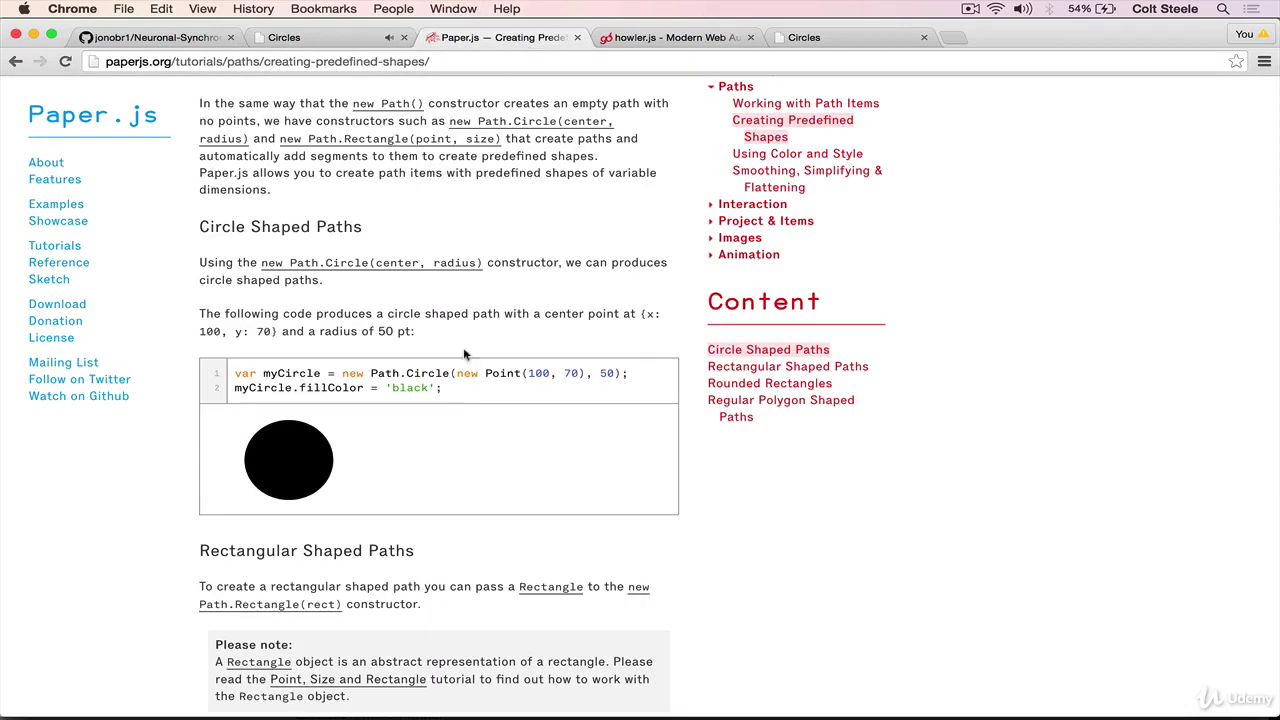
left_click_drag(490, 392, 235, 373)
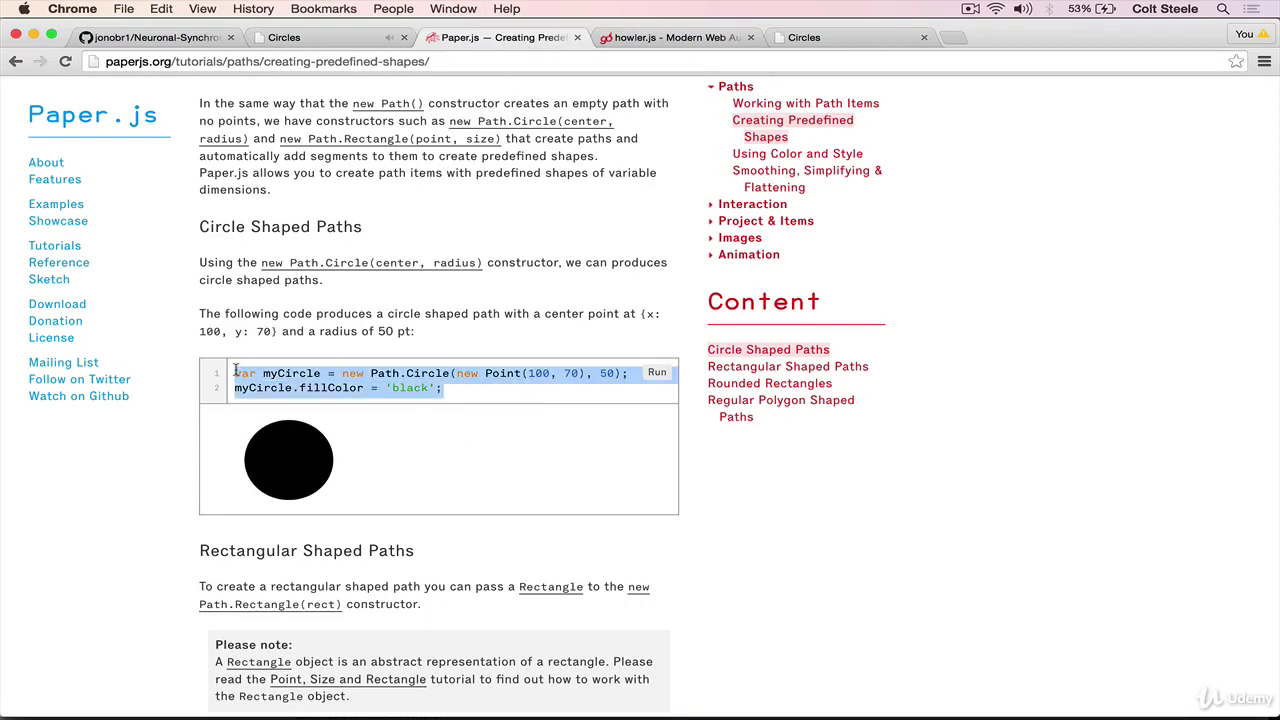
left_click(448, 388)
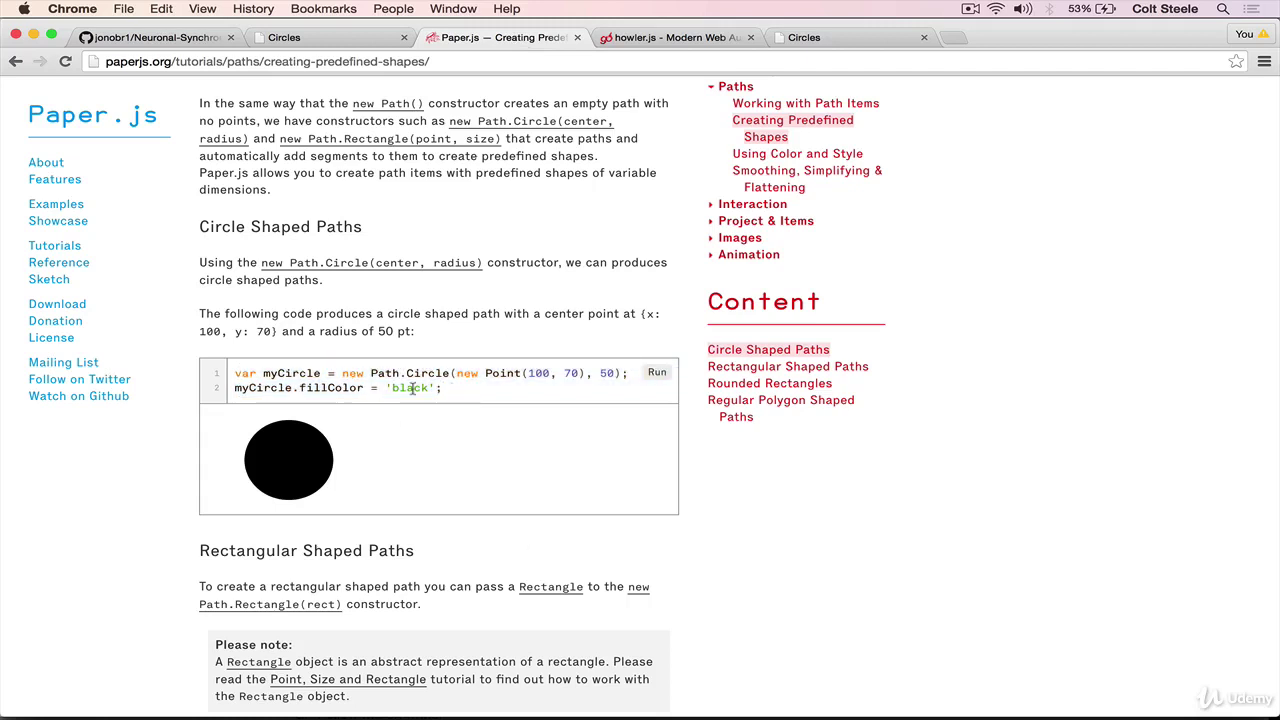
left_click(453, 373)
left_click_drag(456, 373, 583, 373)
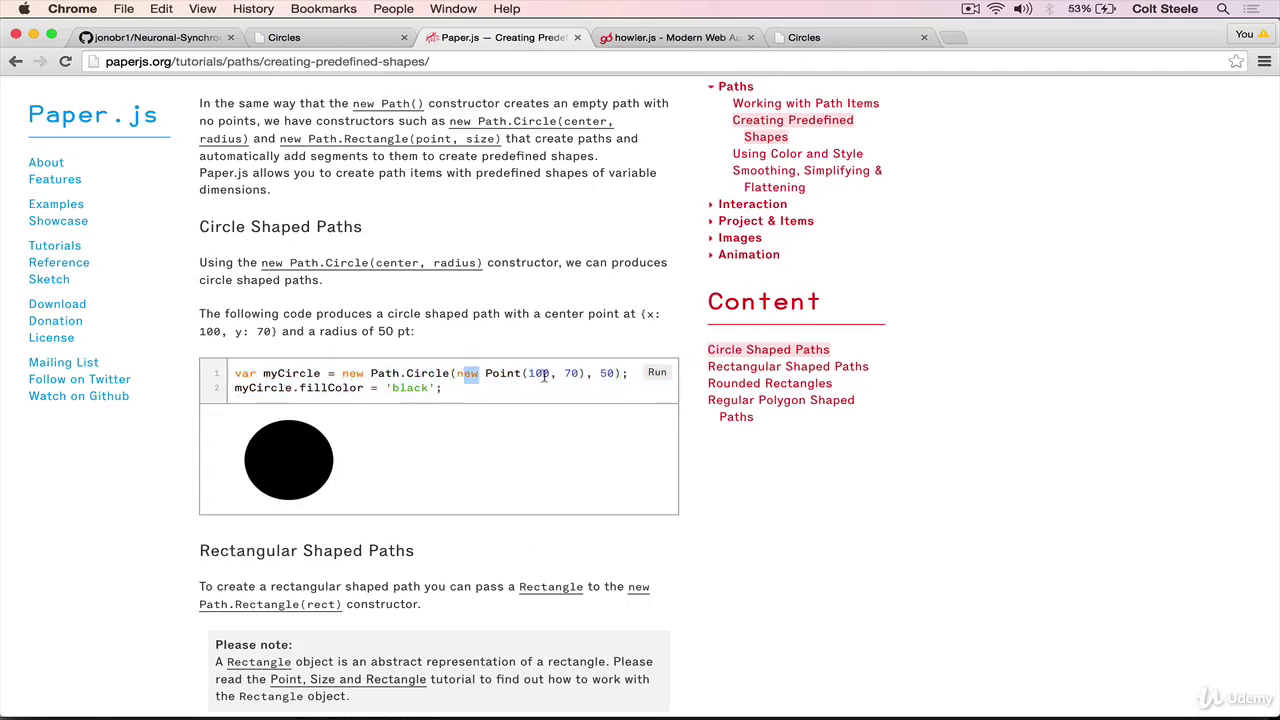
double_click(608, 373)
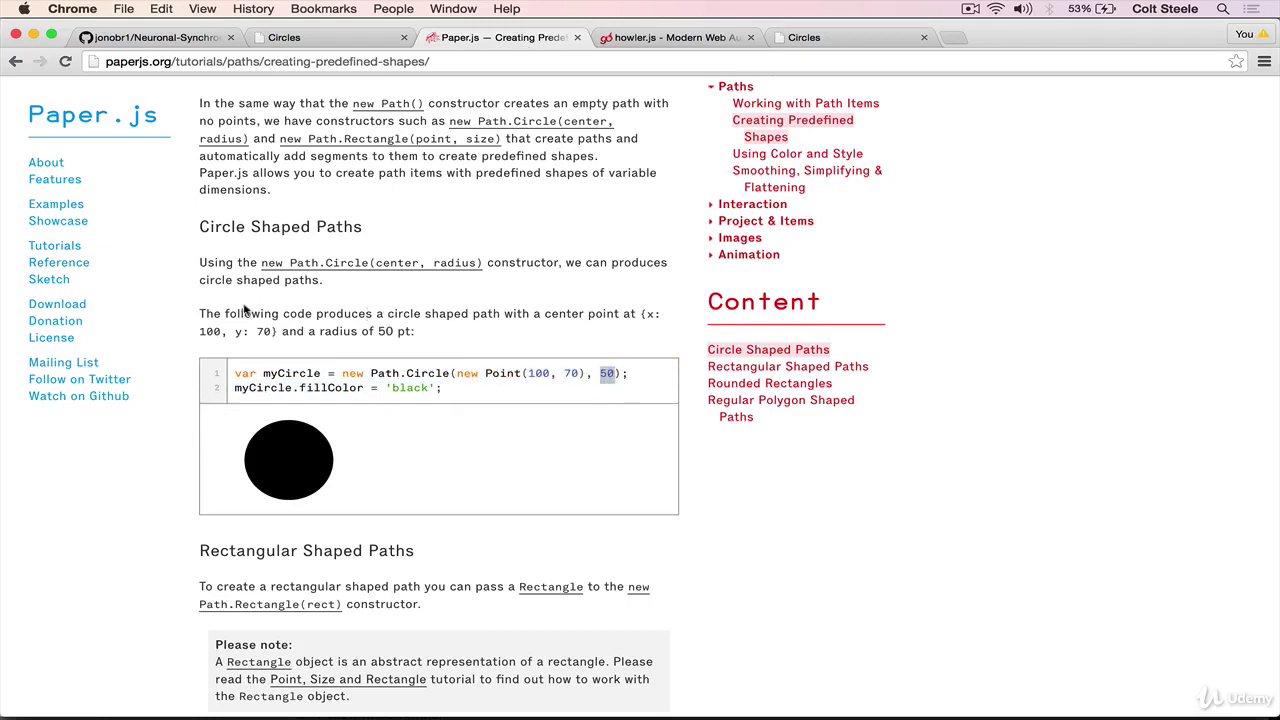
- Select text around the tutorial page, then reselect both lines of the circle example code
left_click_drag(208, 313, 238, 313)
left_click_drag(324, 319, 424, 334)
left_click(438, 343)
left_click_drag(580, 314, 648, 318)
left_click(478, 318)
double_click(607, 373)
left_click_drag(448, 390, 226, 372)
key("super+c")
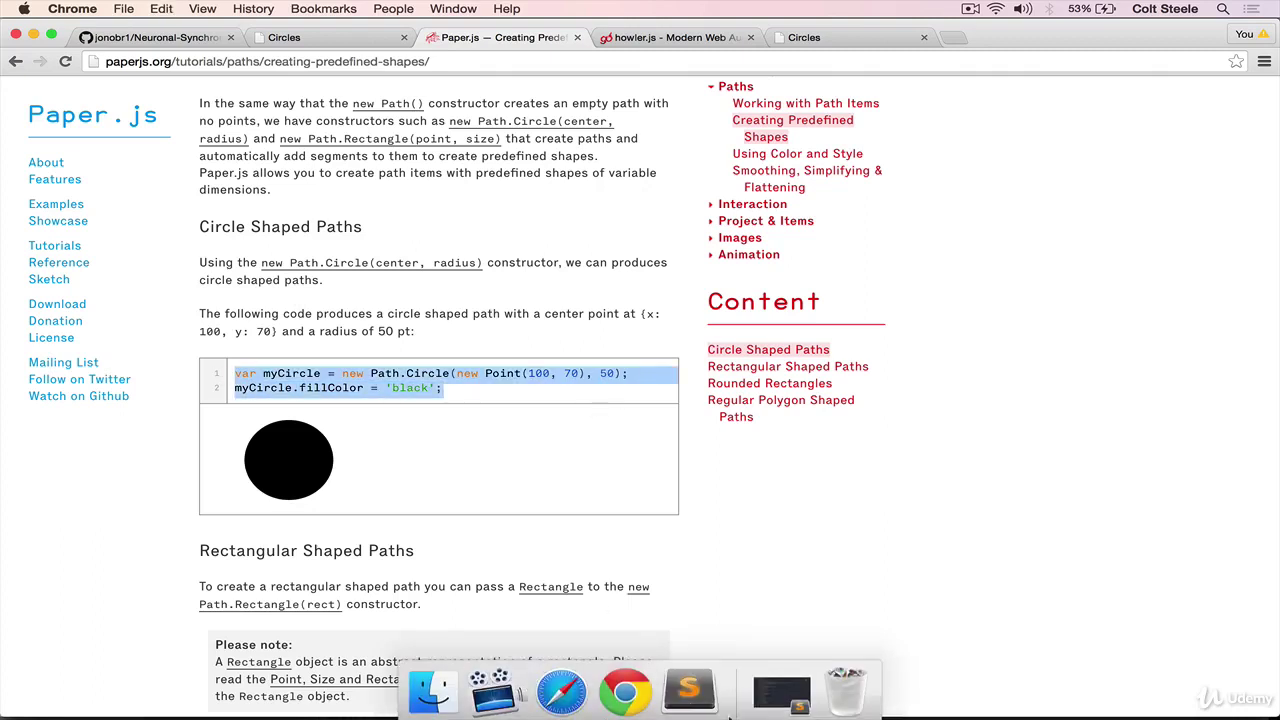
- Paste the circle example into circles.html, indent its fillColor line, and save
left_click(689, 684)
key("super+v")
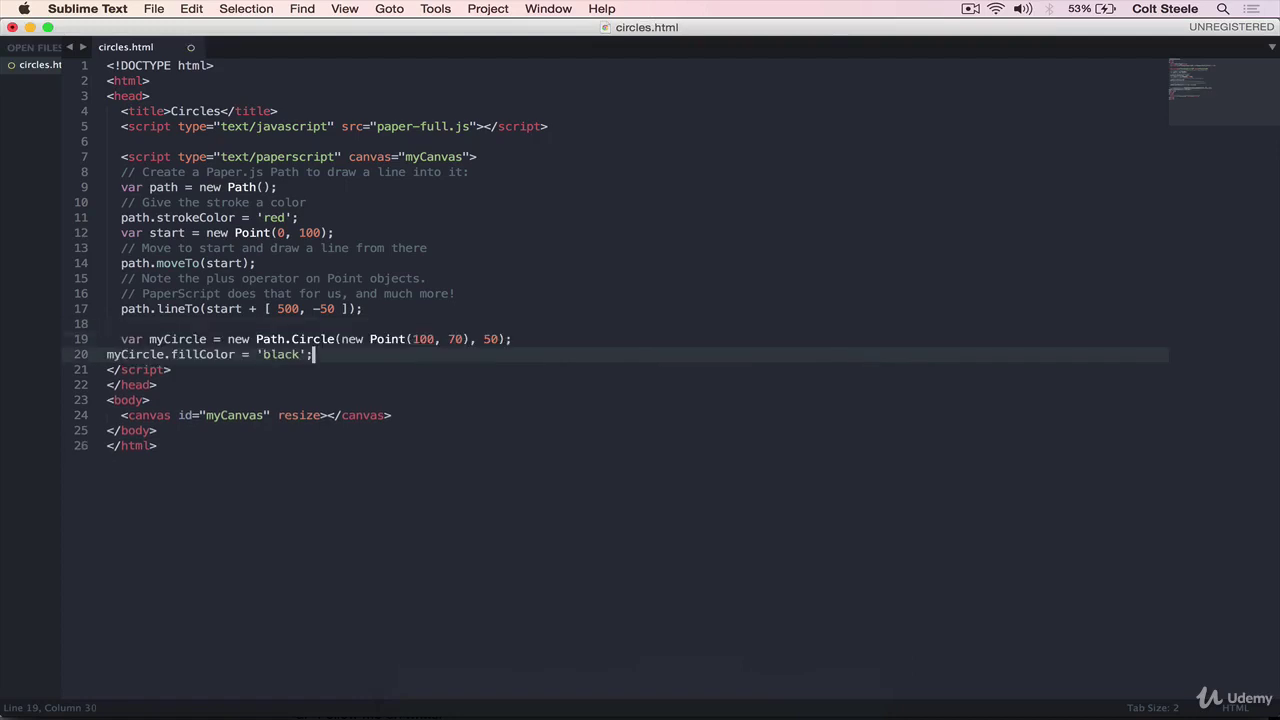
key("super+s")
left_click(121, 354)
key("Tab")
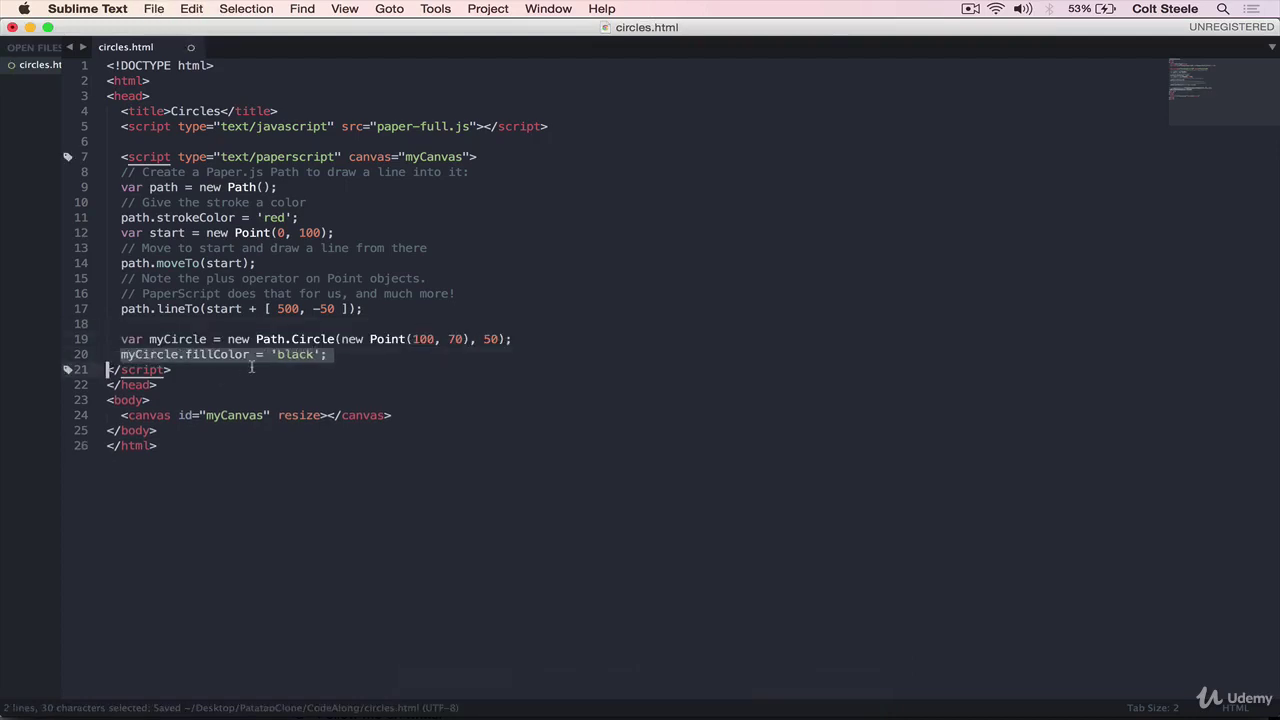
left_click(331, 415)
key("super+s")
- Check the black circle in Chrome, then change its radius from 50 to 10
left_click(615, 700)
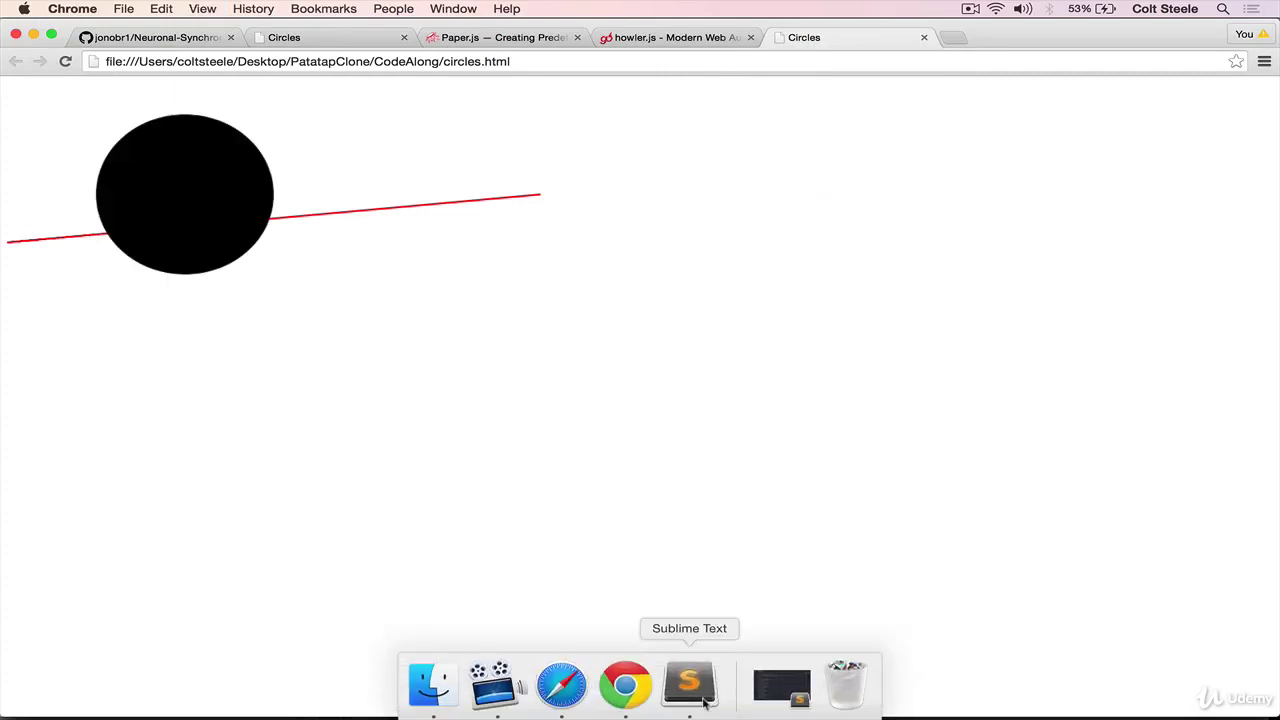
left_click(690, 690)
left_click(432, 385)
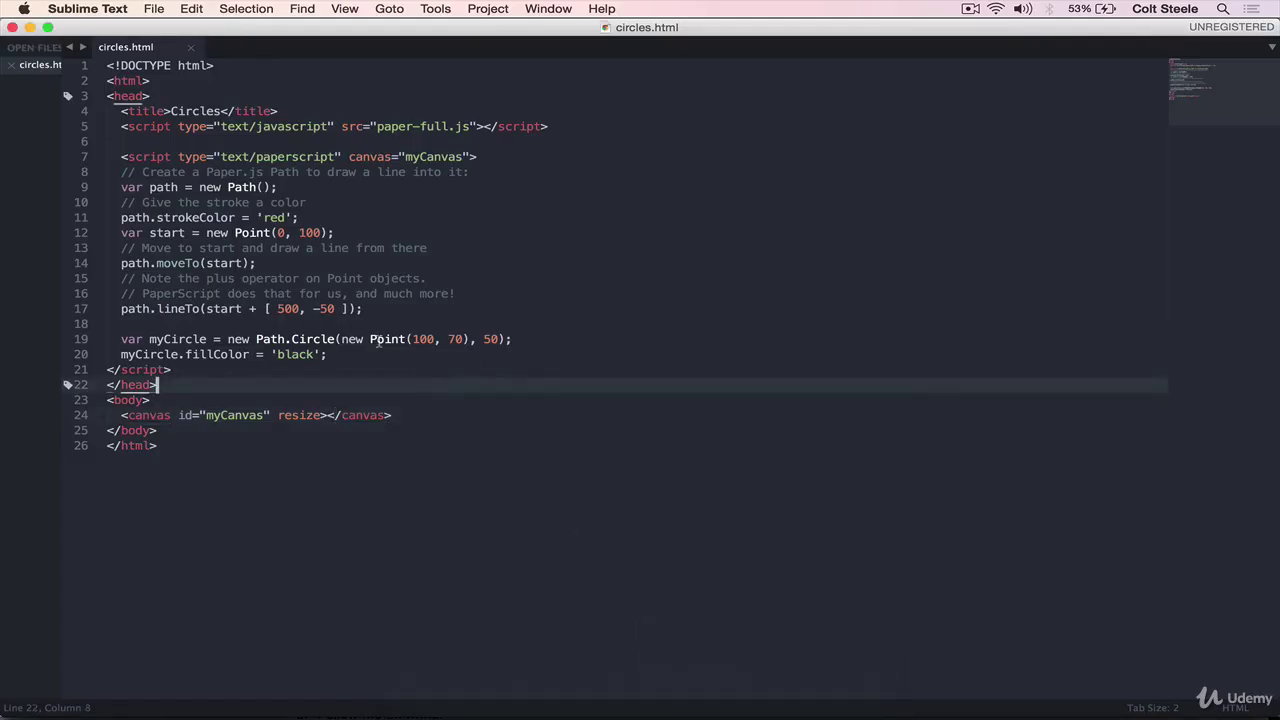
left_click(495, 340)
key("BackSpace")
key("BackSpace")
type("10")
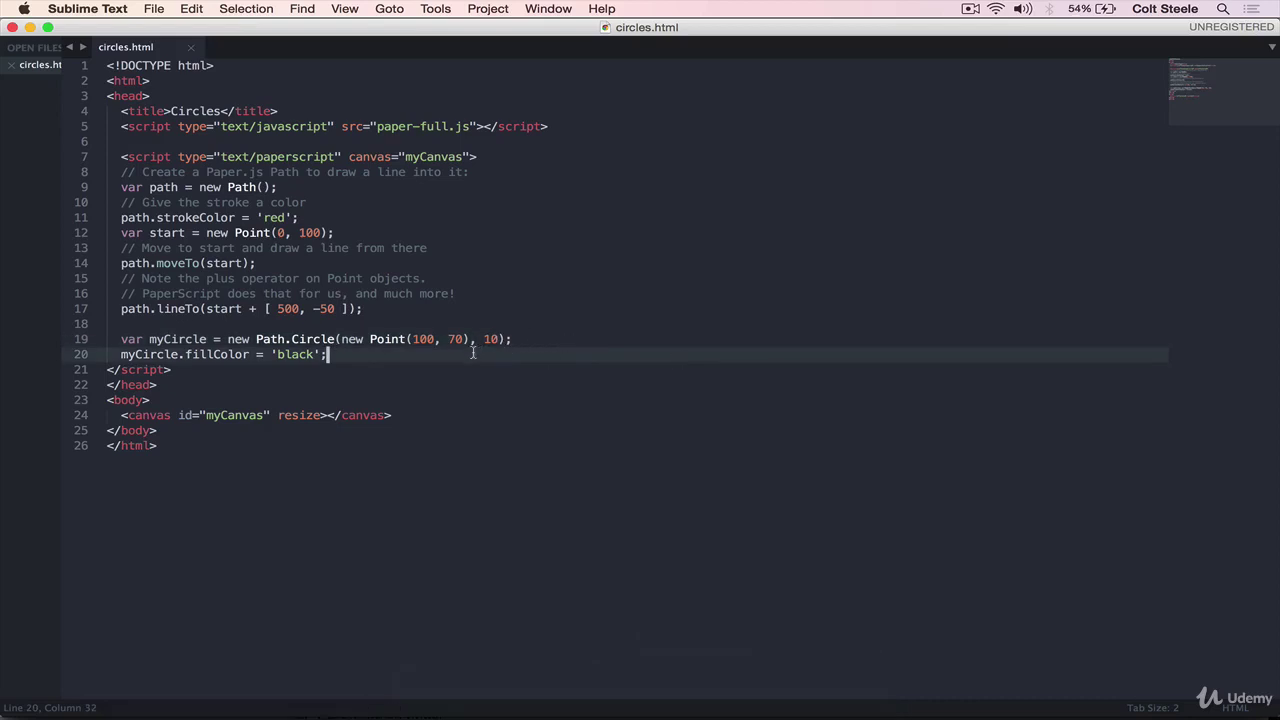
- Add a purple circle2 at Point(50, 50) with radius 300 and save circles.html
key("Return")
key("Return")
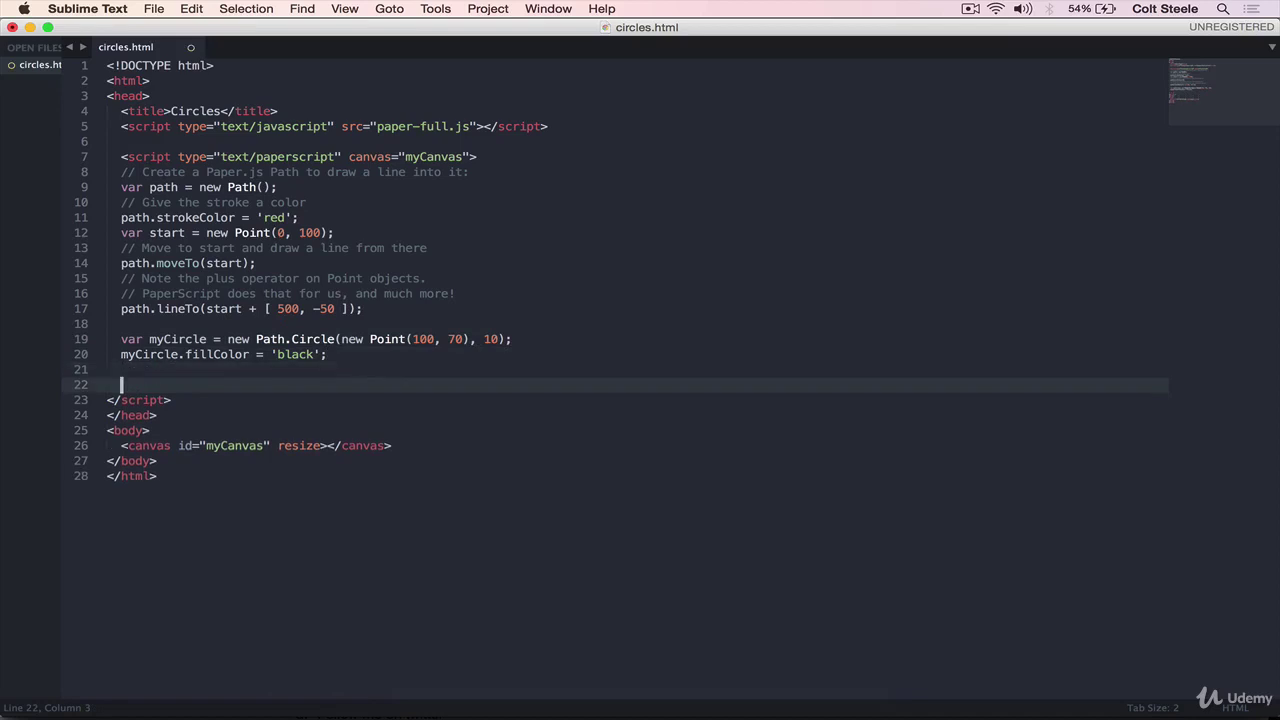
type("var m")
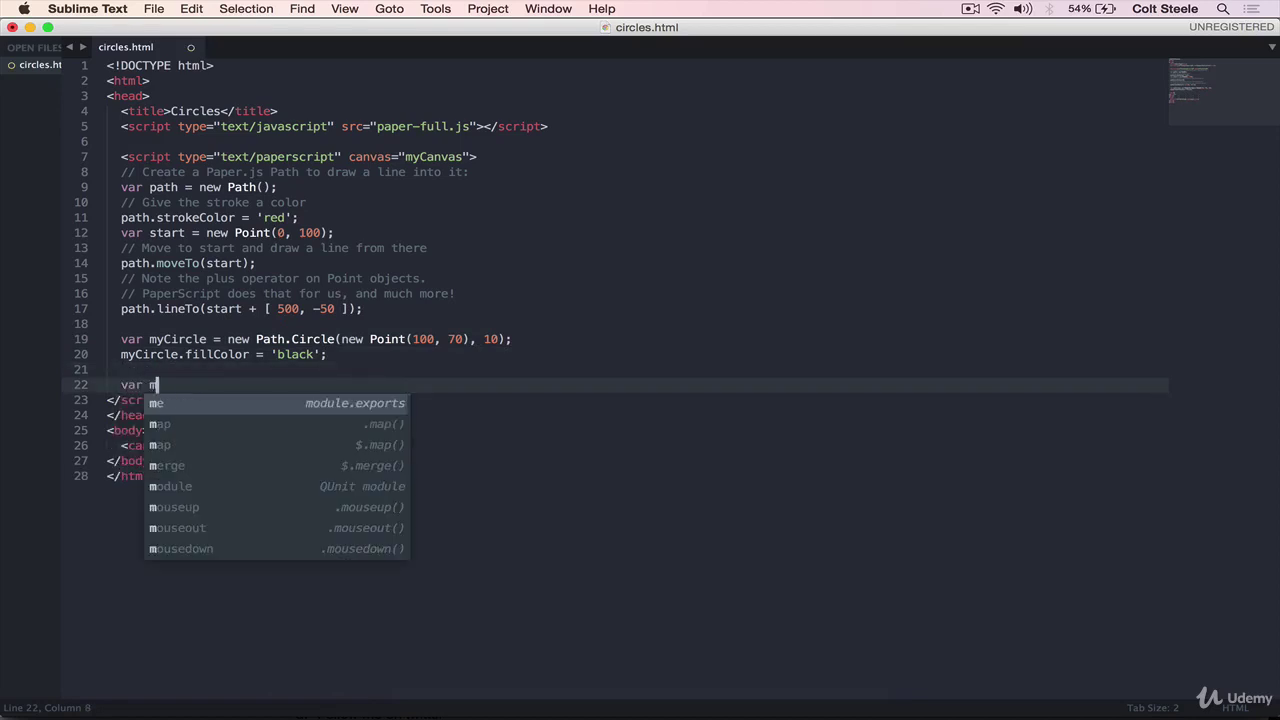
key("BackSpace")
type("circle2 =")
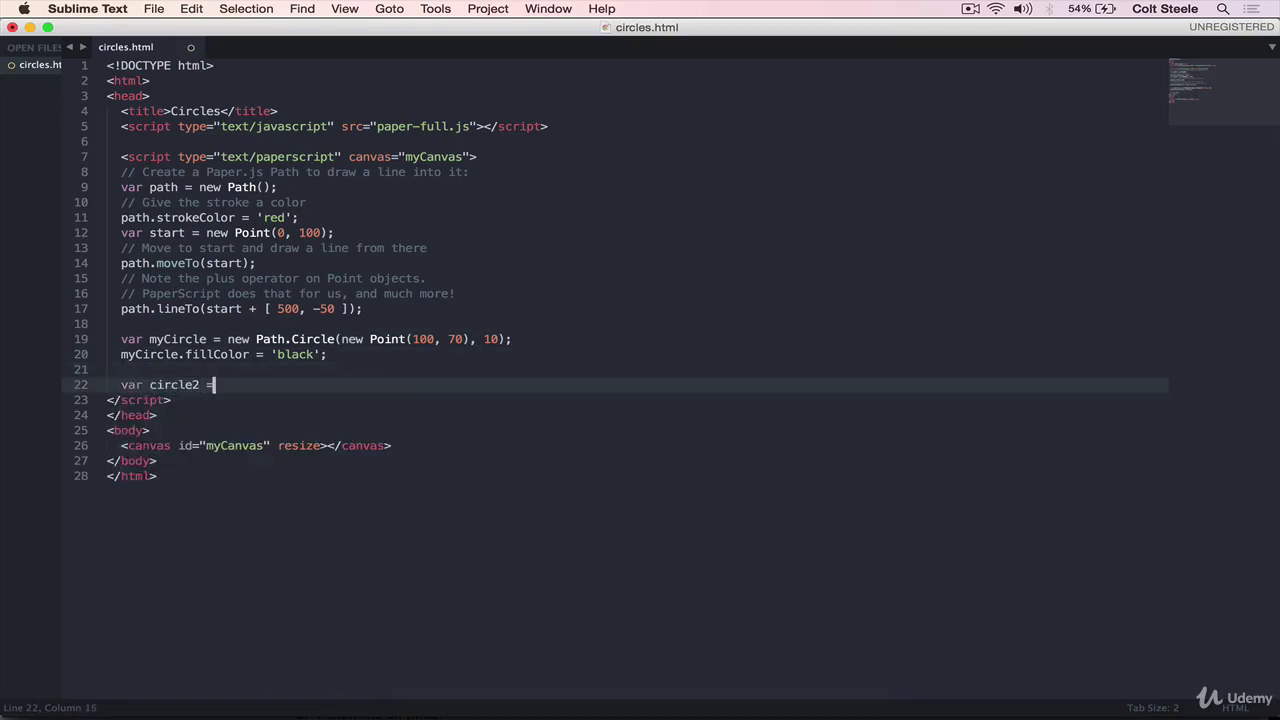
type(" new Path.")
type("Circle")
type("(new")
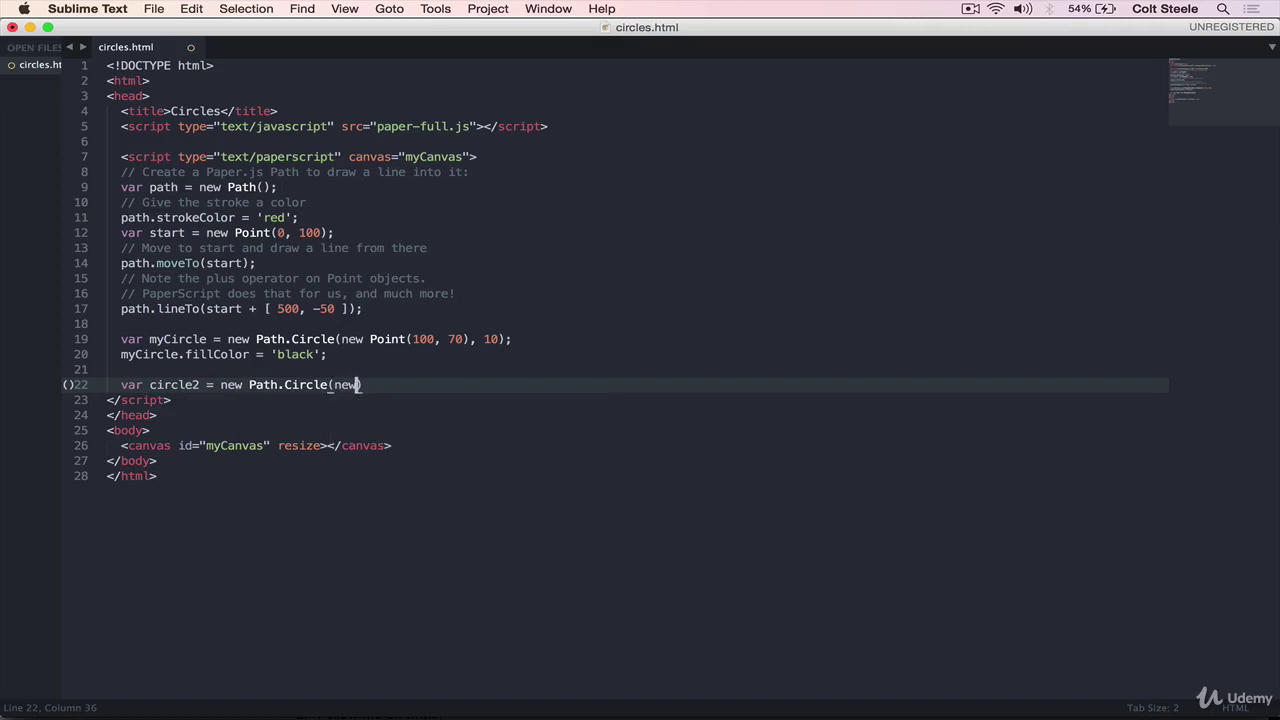
type(" Point(")
type("50,50")
type("), ")
type("300")
key("super+s")
type(");")
key("Return")
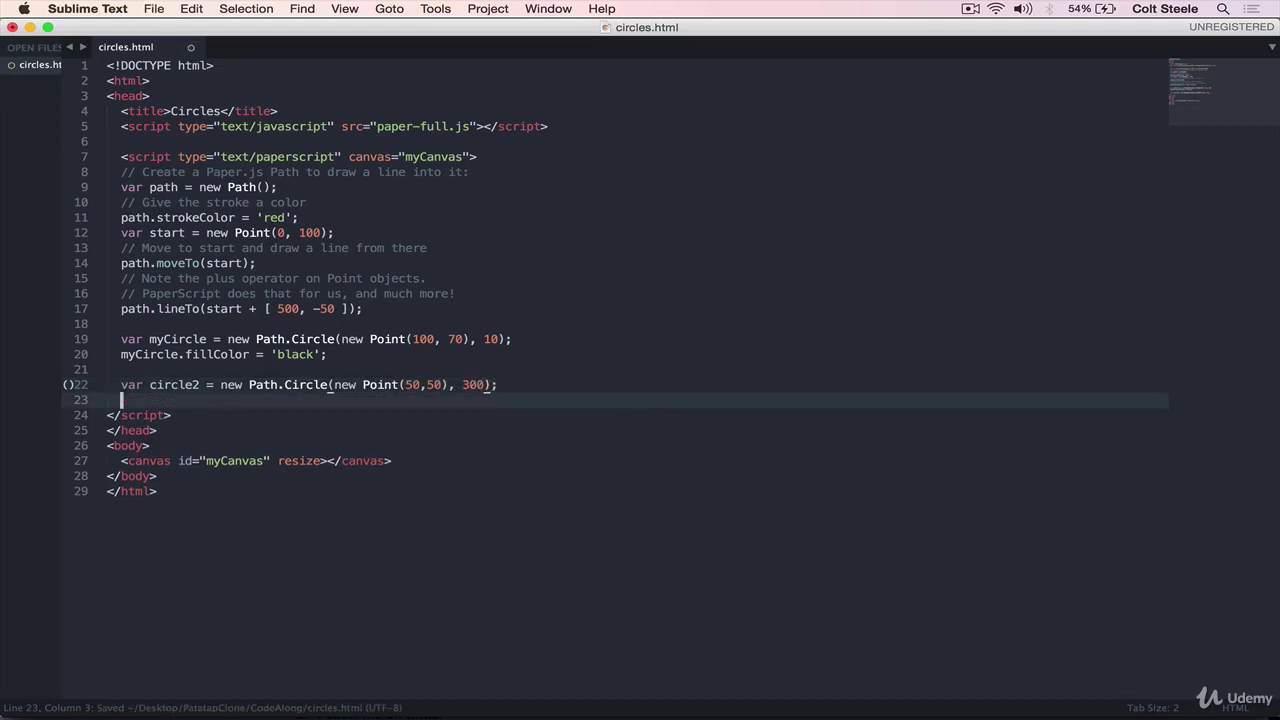
type("circle2")
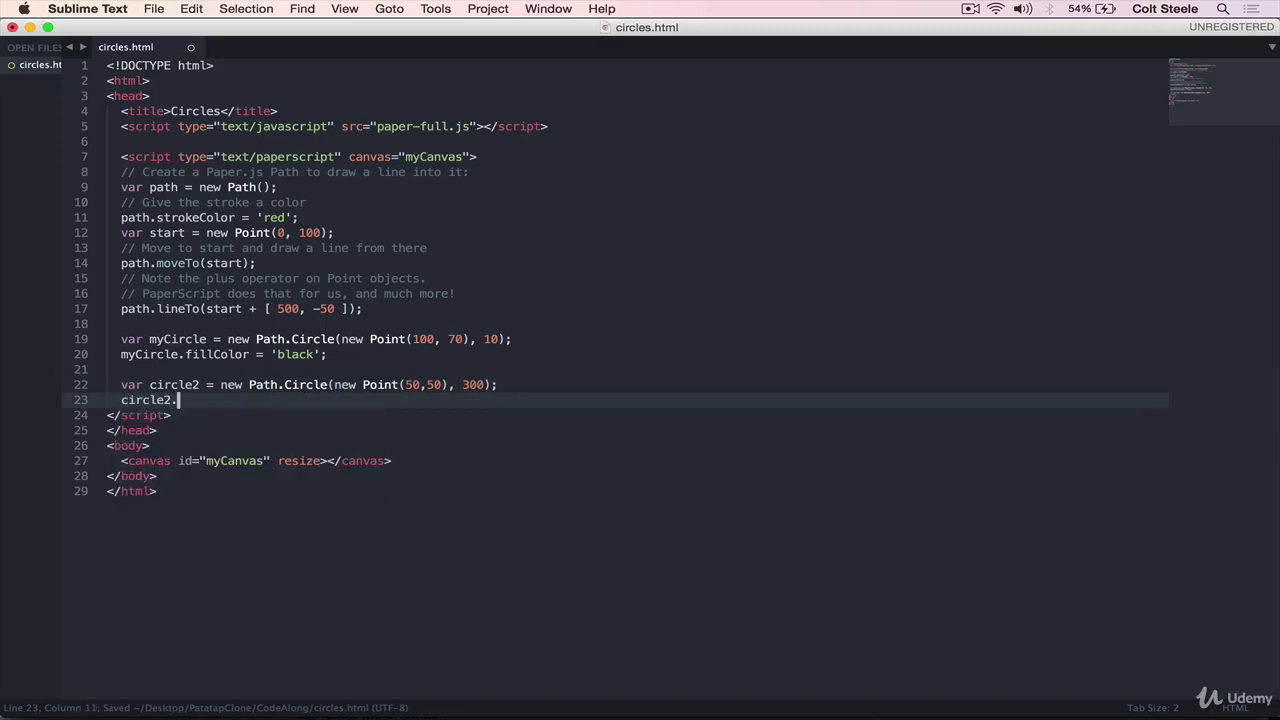
type(".fillC")
key("Tab")
type("=")
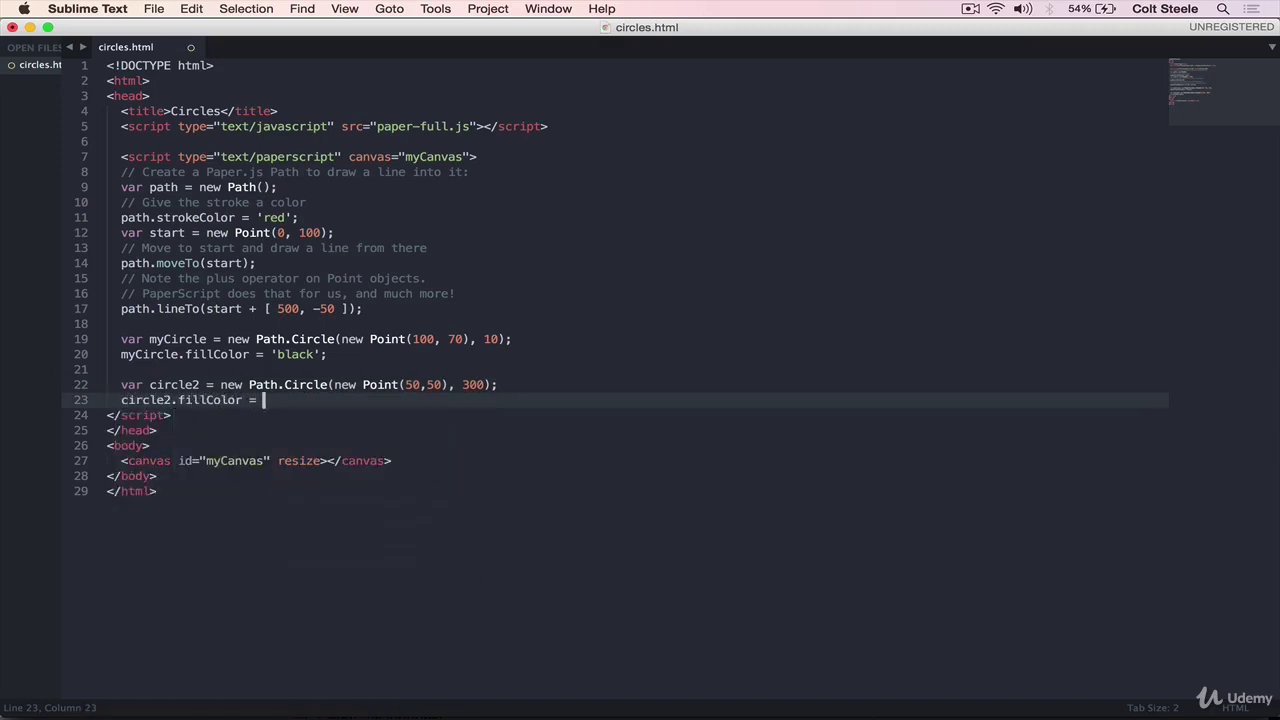
type(" \"purp")
key("super+s")
type("le")
key("Right")
type(";")
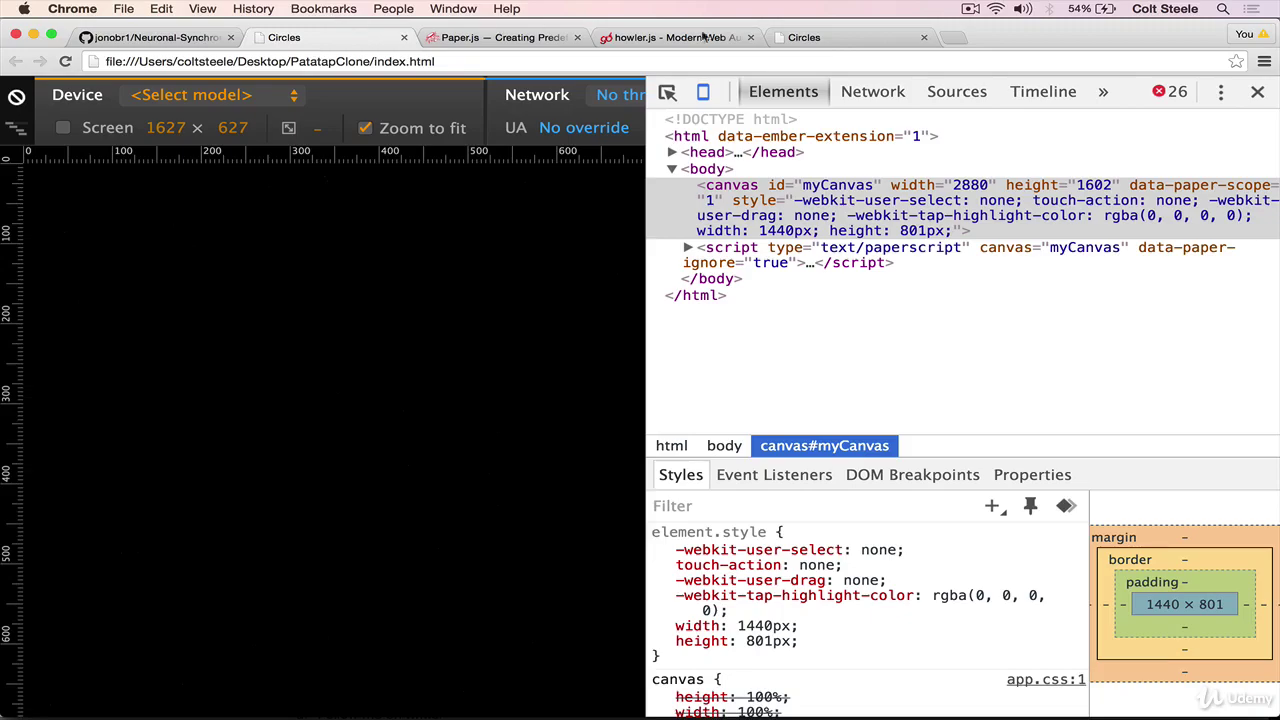
- Check the Circles page in the browser, then save circles.html
left_click(820, 37)
left_click(690, 695)
left_click(523, 251)
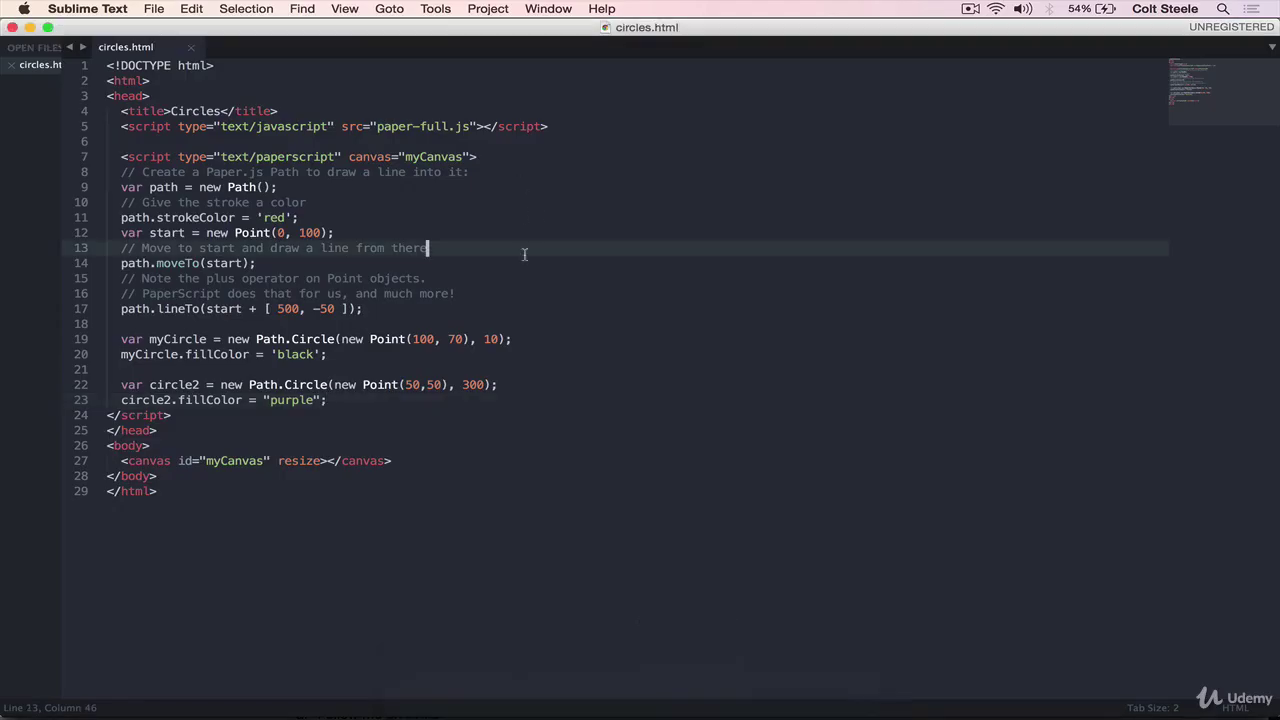
key("super+s")
- Add a stylesheet link to circles.css in the head, save, and start a new file
left_click(470, 172)
left_click(576, 126)
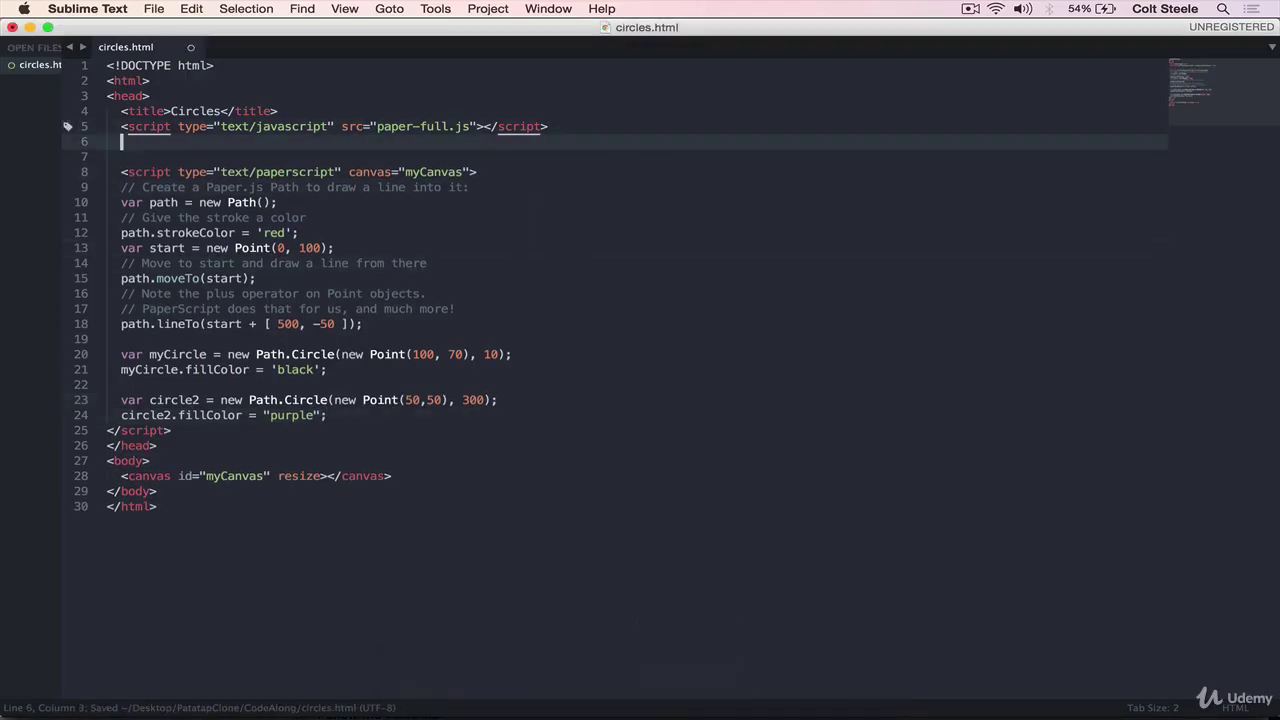
key("Return")
type("link")
key("Tab")
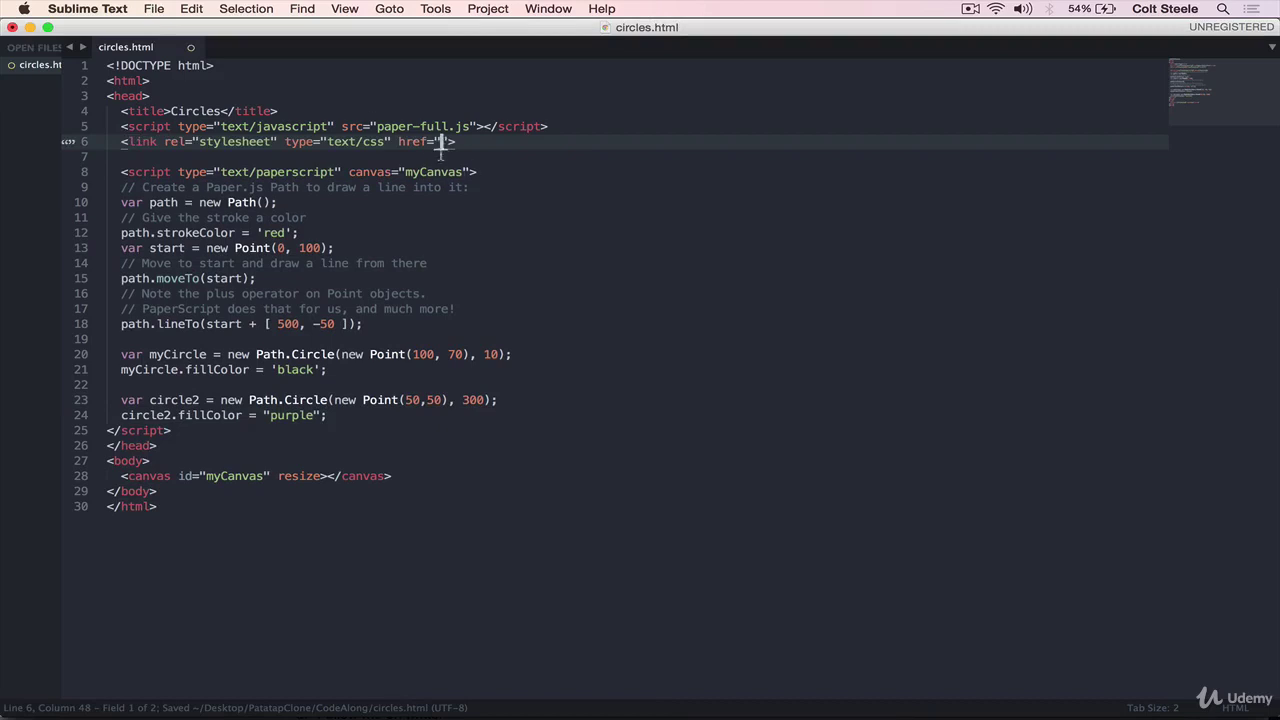
type("a")
key("BackSpace")
type("circles.css")
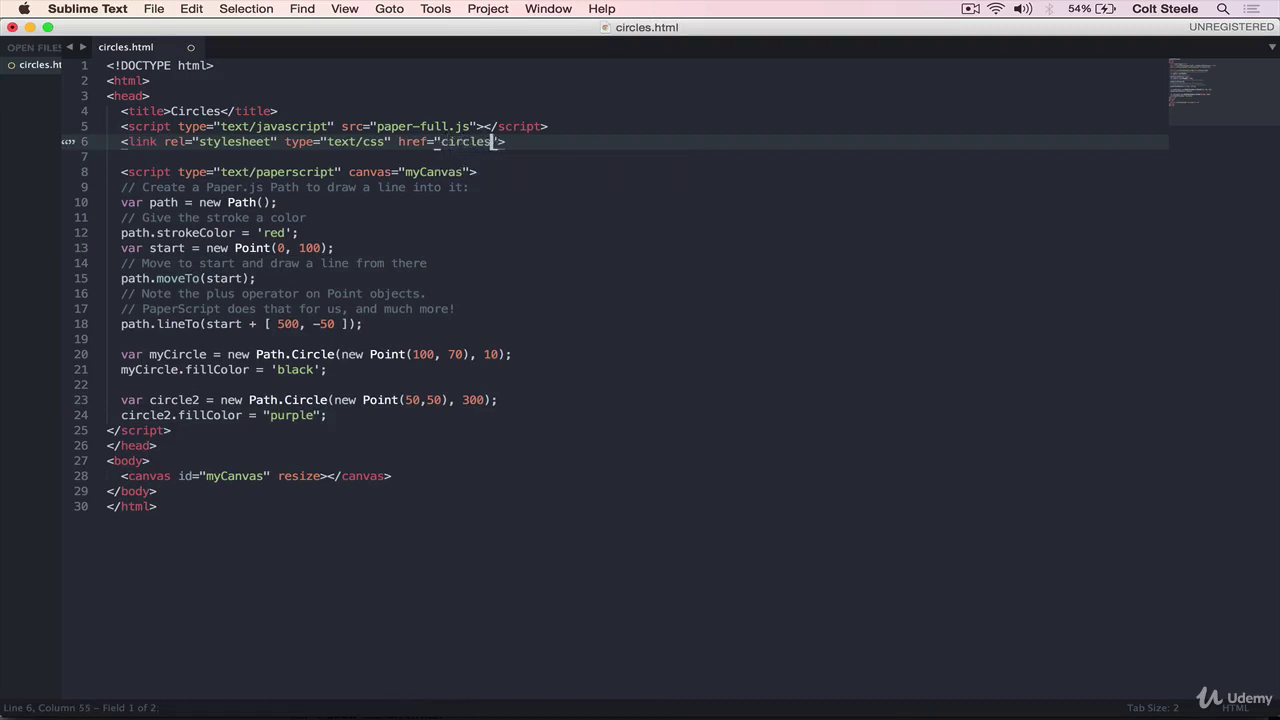
key("super+s")
key("super+n")
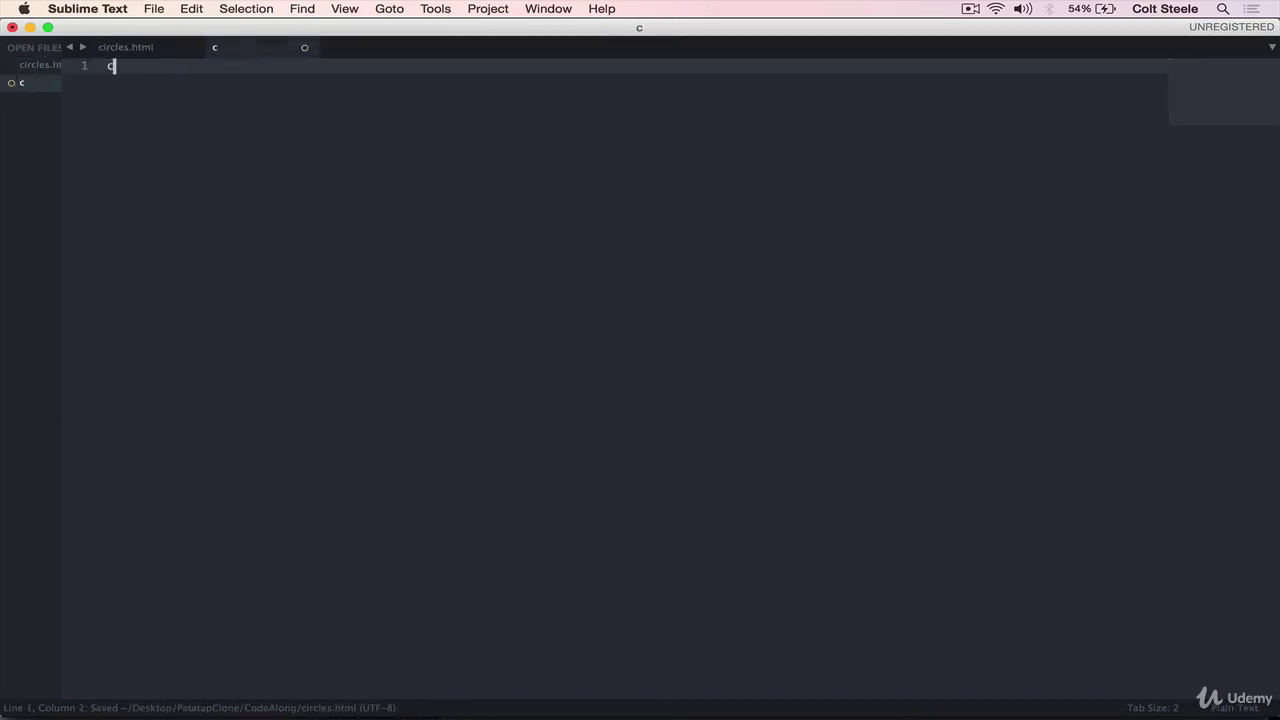
type("circle")
- Save the new file as circles.css and begin a canvas rule with 100% width
key("BackSpace")
key("BackSpace")
key("BackSpace")
key("BackSpace")
key("BackSpace")
key("BackSpace")
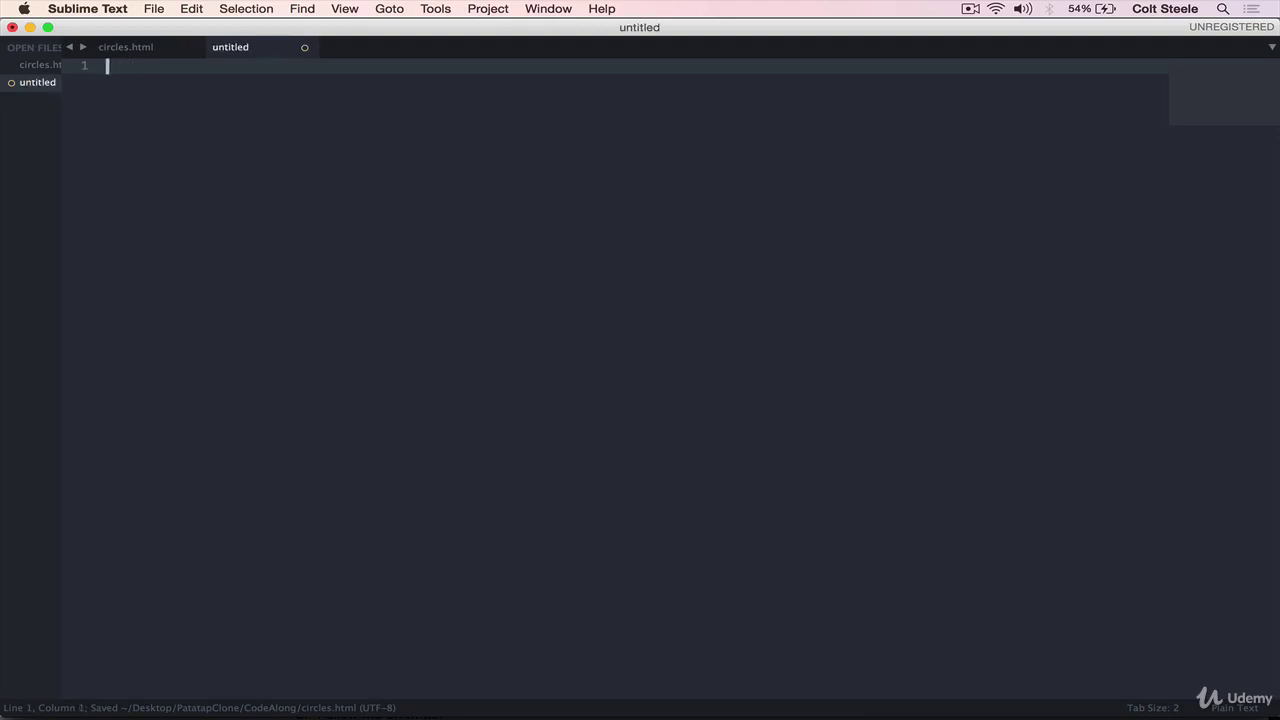
key("super+s")
type("circles.css")
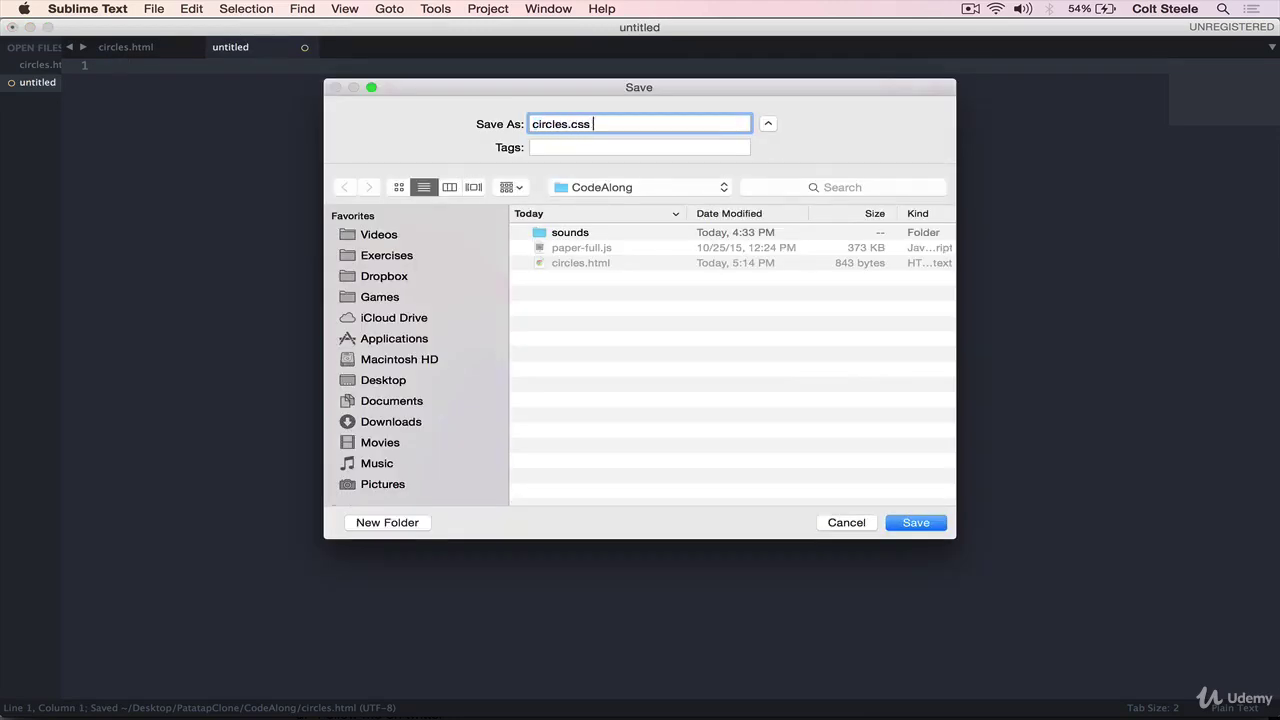
key("Return")
type("ca")
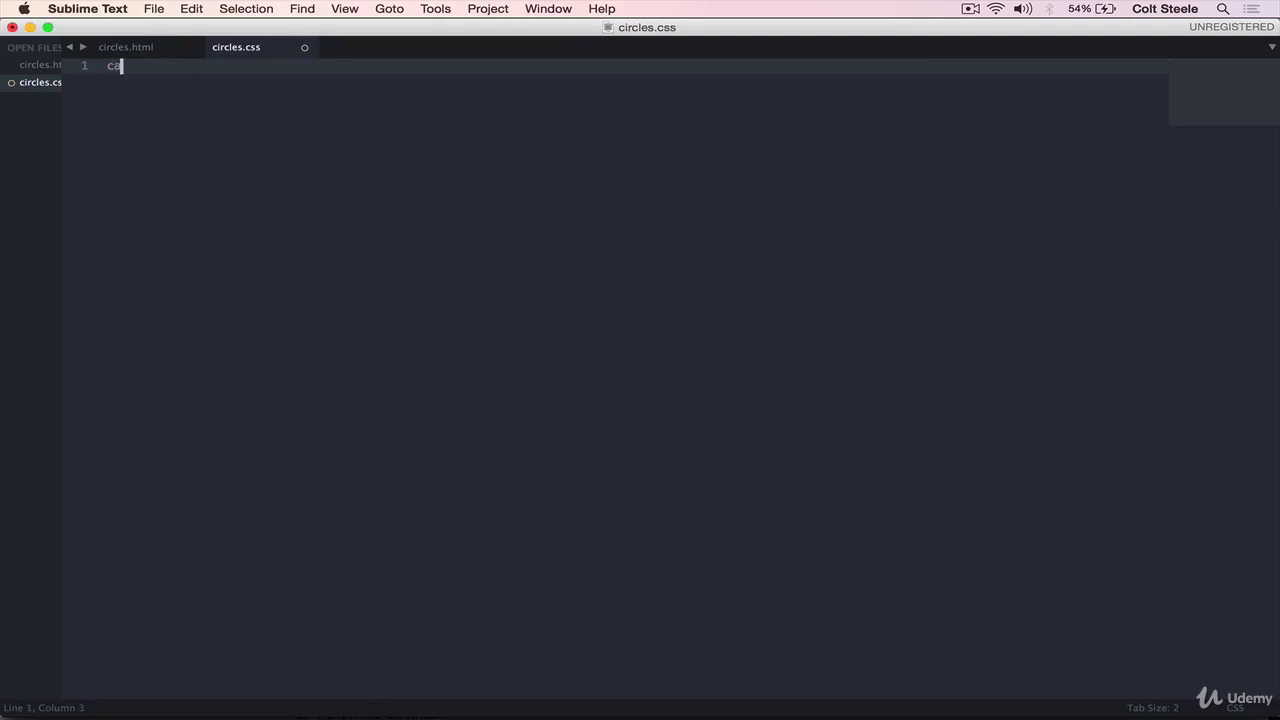
type("nvas {")
key("Return")
type("wid")
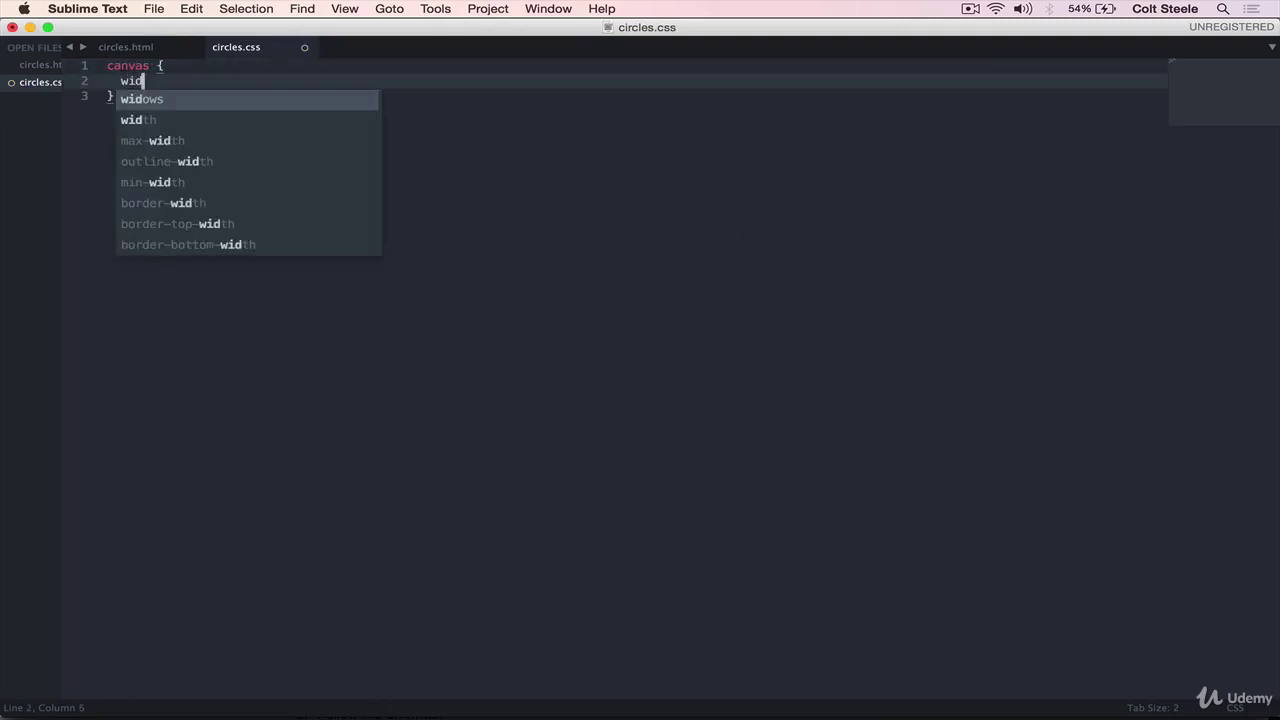
type("th: 100")
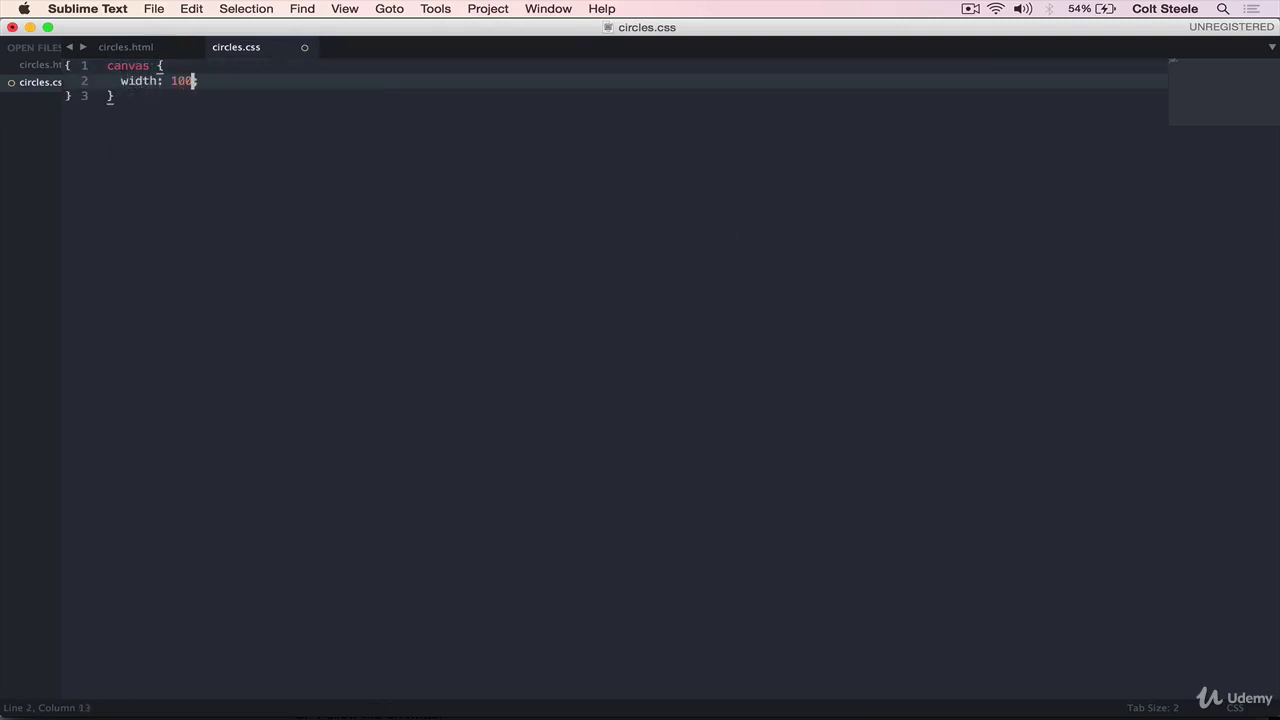
type("%;")
key("super+s")
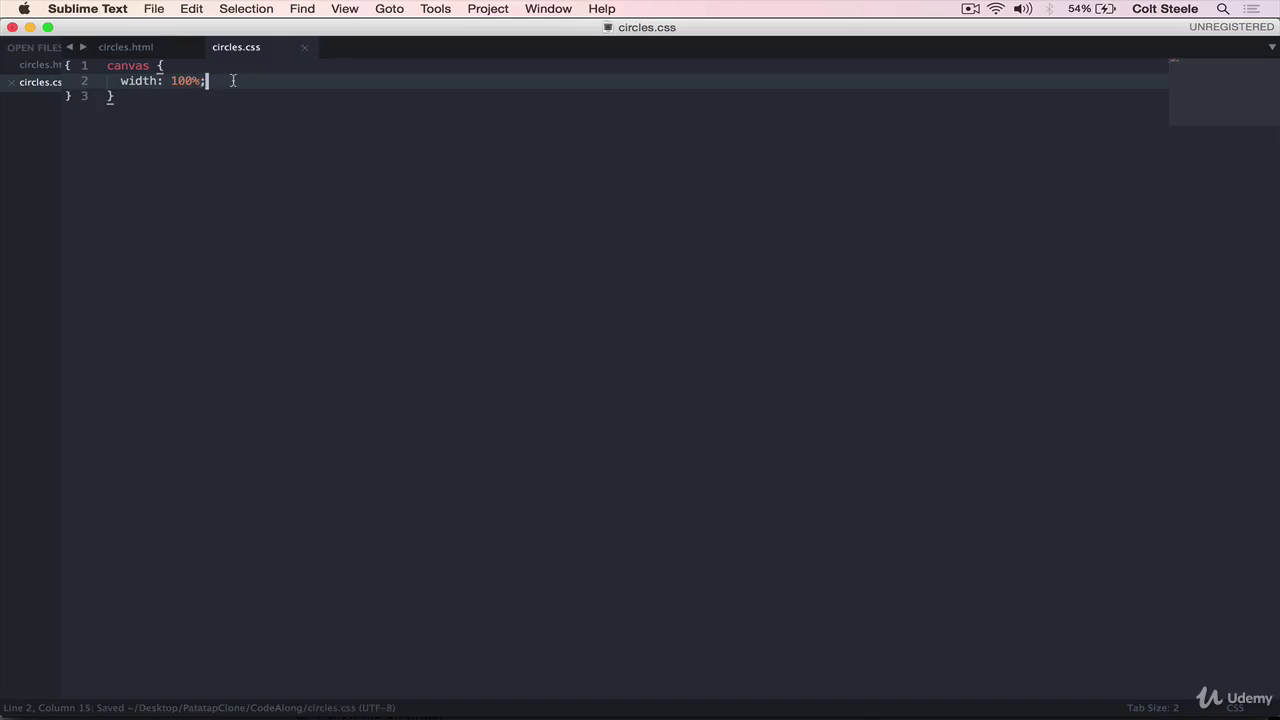
- Give the canvas a black background and 100% height, saving and reloading the browser
key("Return")
type("background")
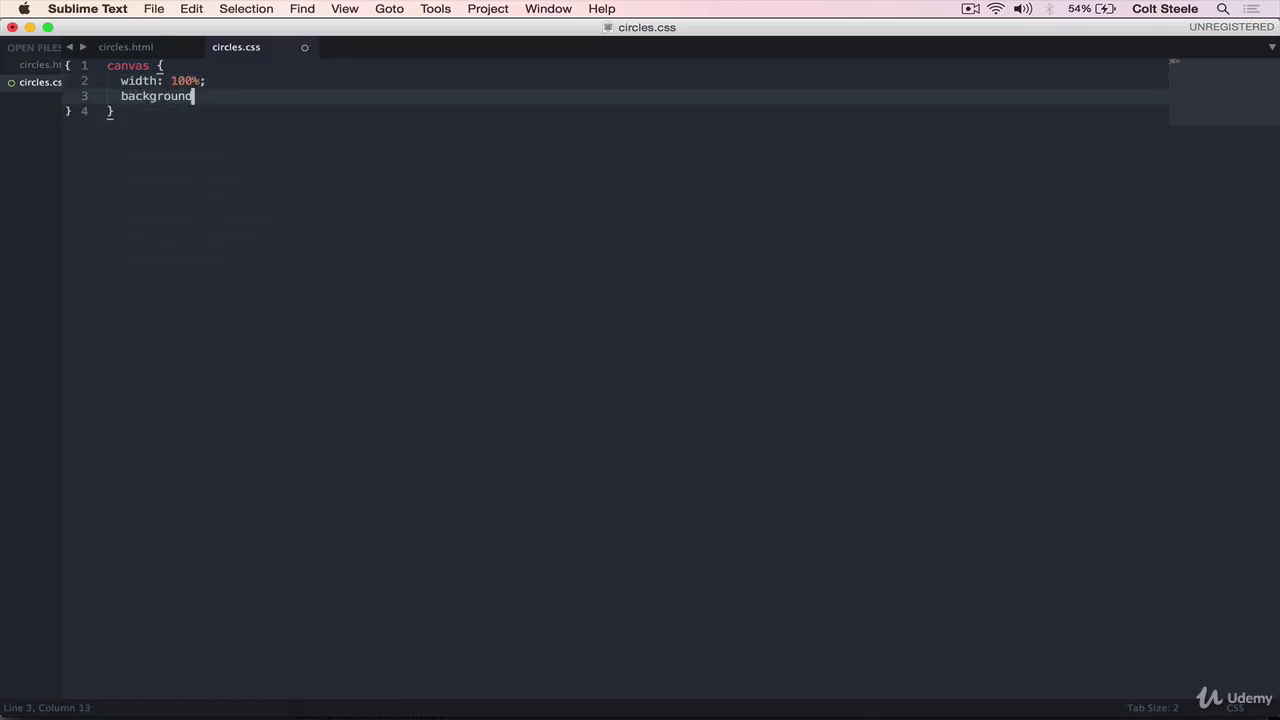
type(": black;")
key("super+s")
mouse_move(561, 716)
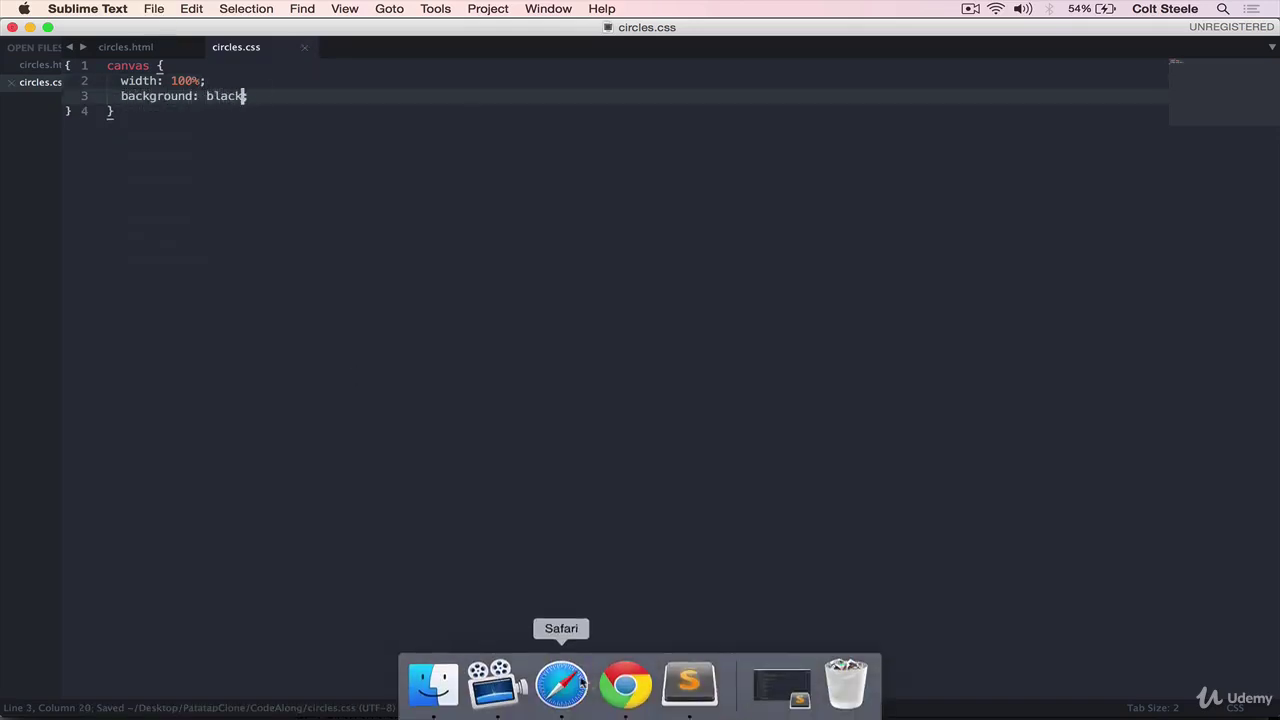
left_click(626, 683)
key("super+r")
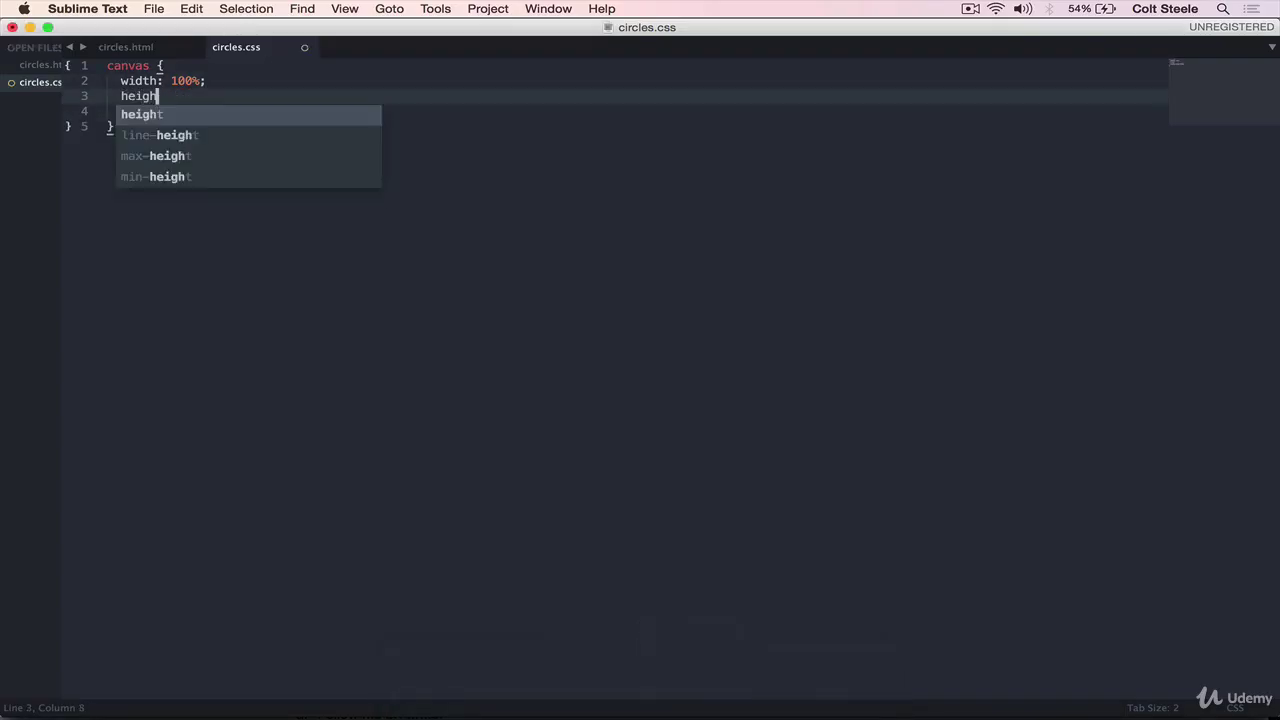
type("t: 100%;")
key("super+s")
mouse_move(625, 712)
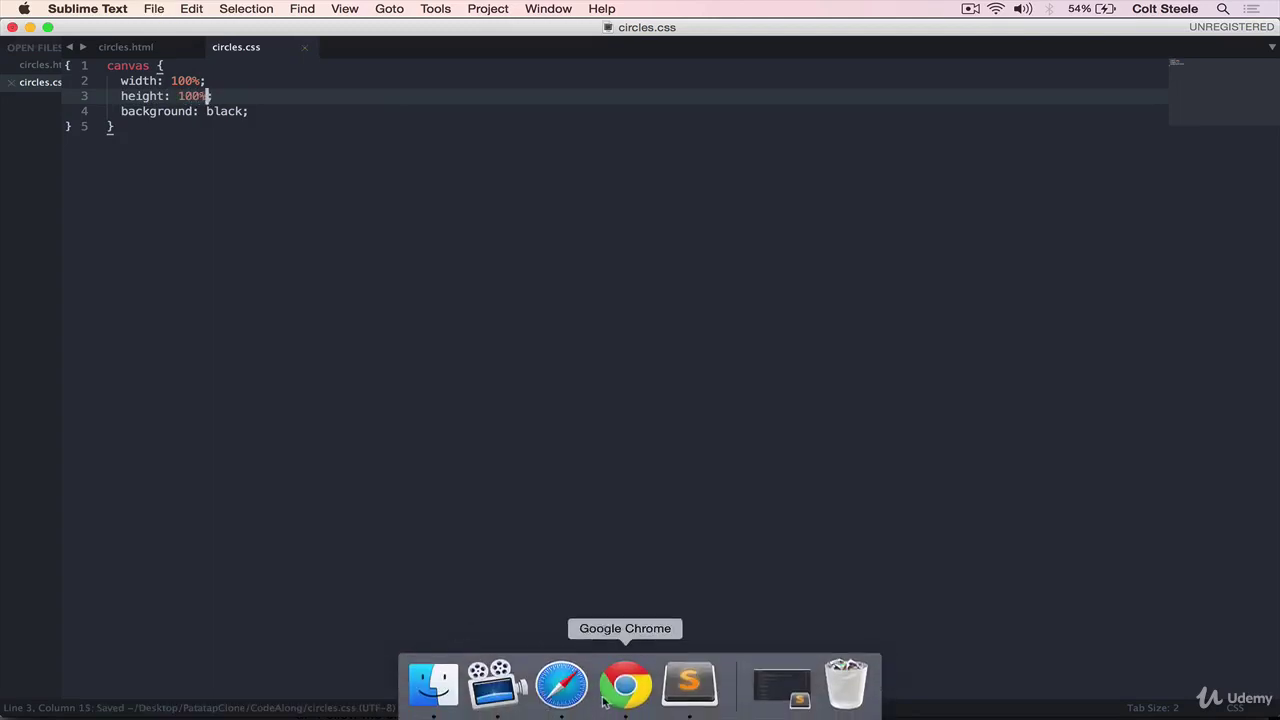
left_click(620, 690)
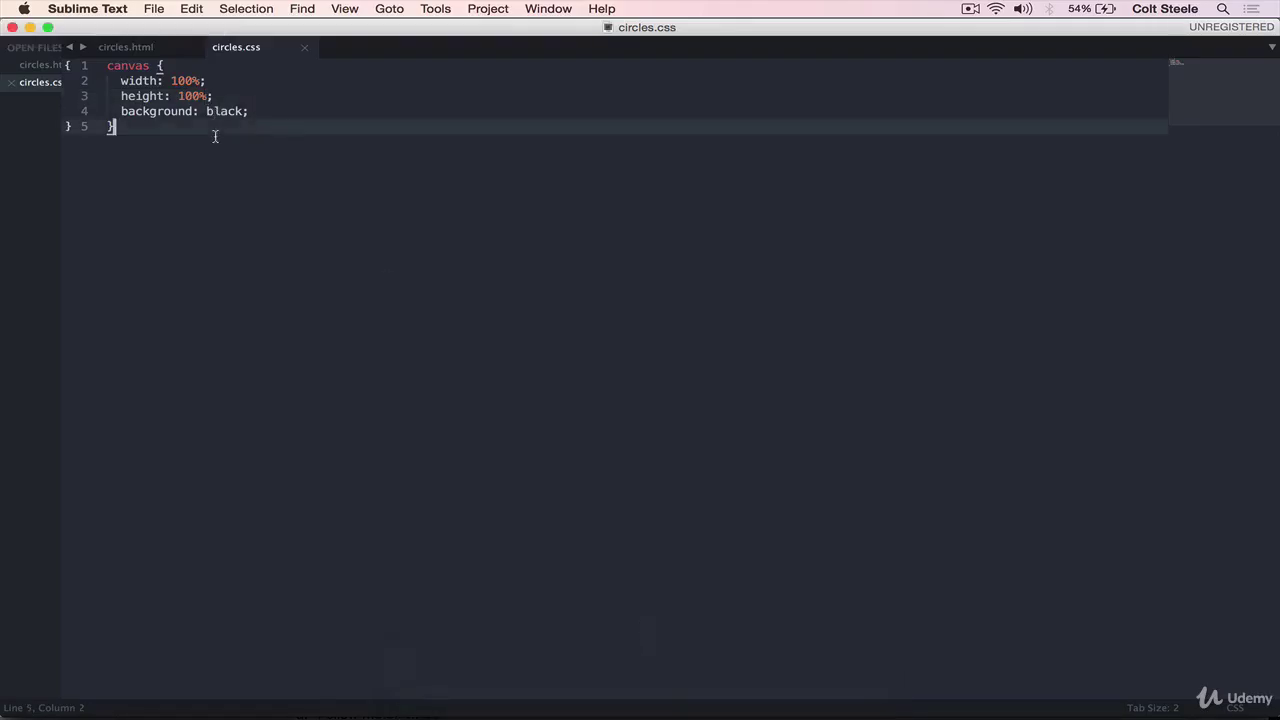
- Add a 'body, html' rule with height 100% and margin 0, save, and highlight it
key("Return")
key("Return")
type("html")
key("BackSpace")
key("BackSpace")
key("BackSpace")
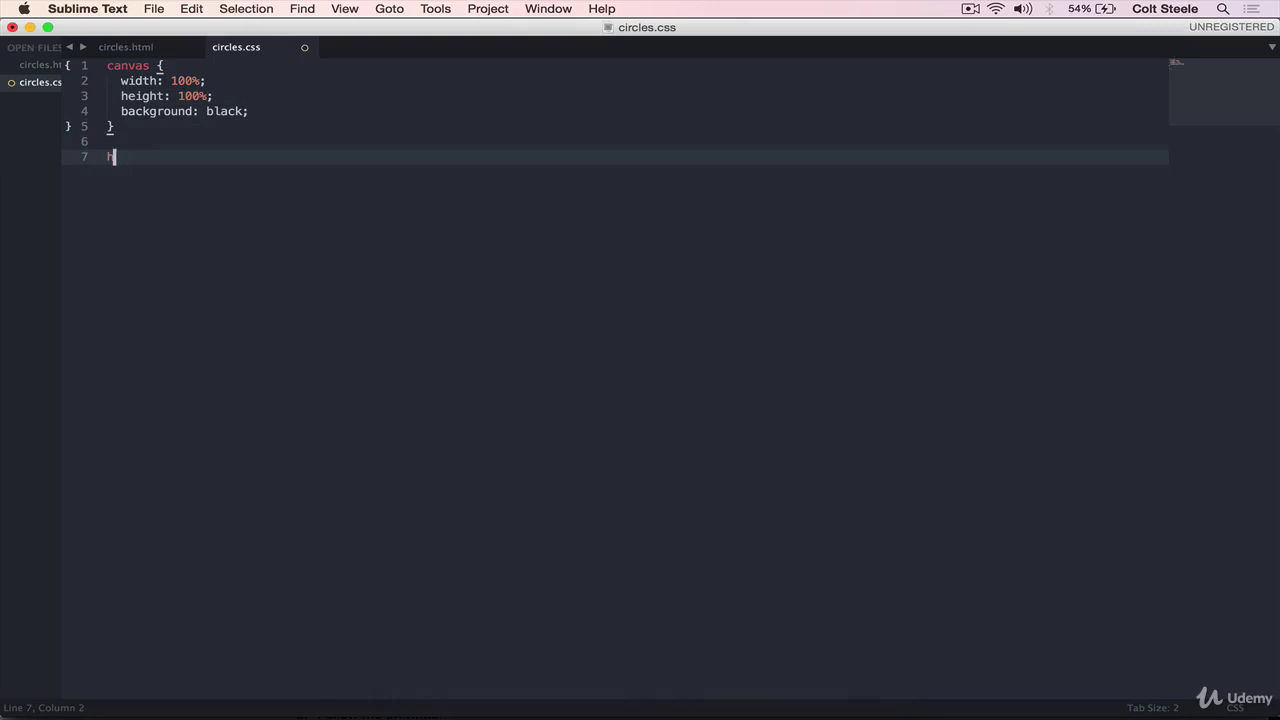
type("body, html {")
key("Return")
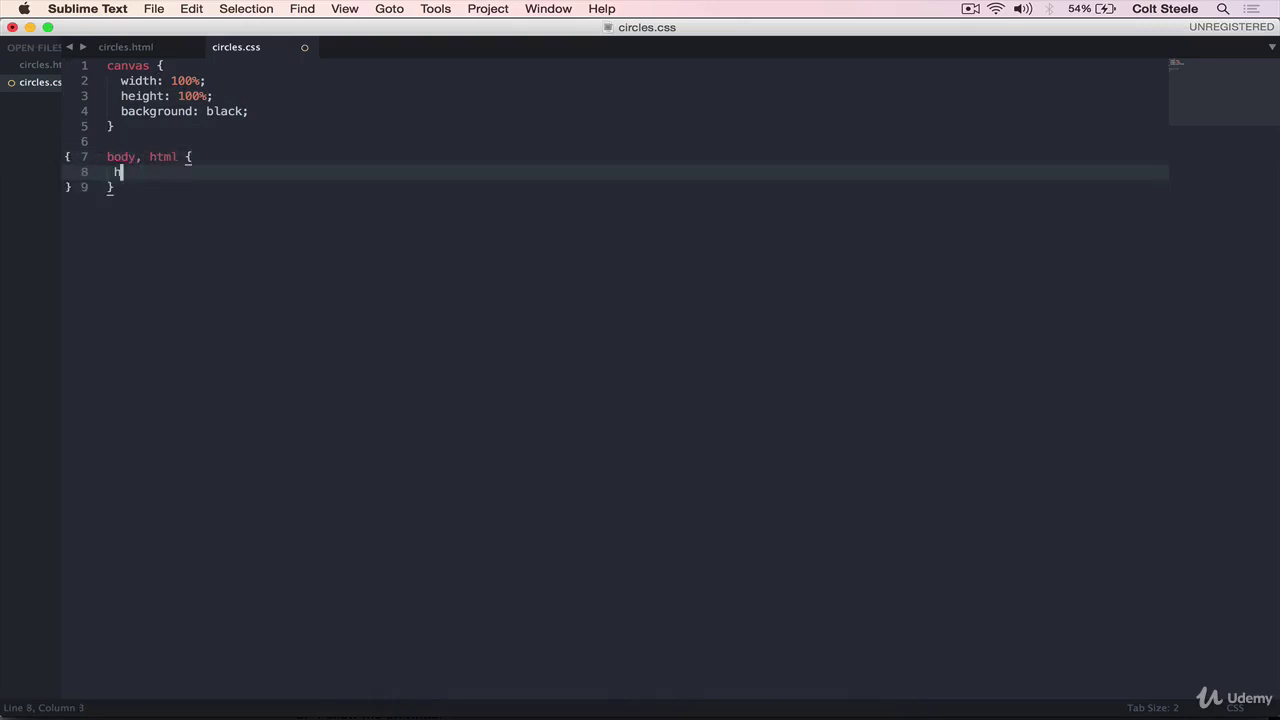
type("height")
key("Tab")
type("100%")
type(";")
key("Return")
type("mar")
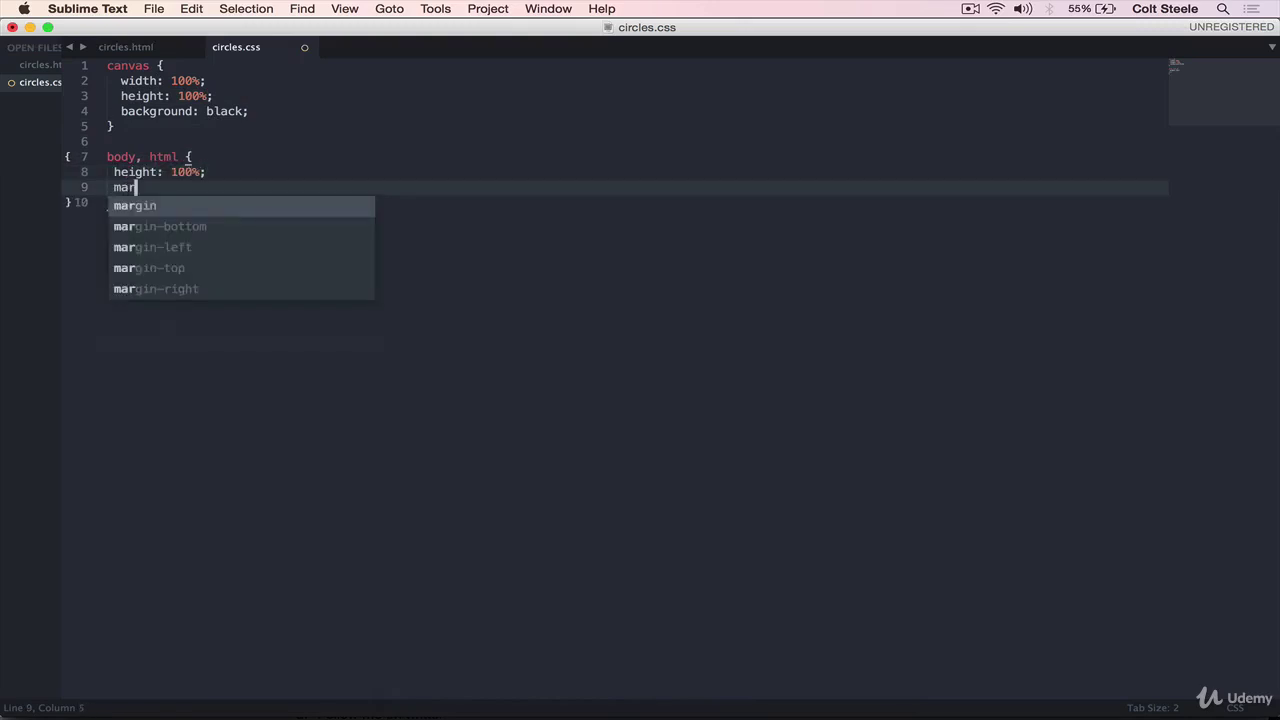
key("Tab")
type("0;")
key("super+s")
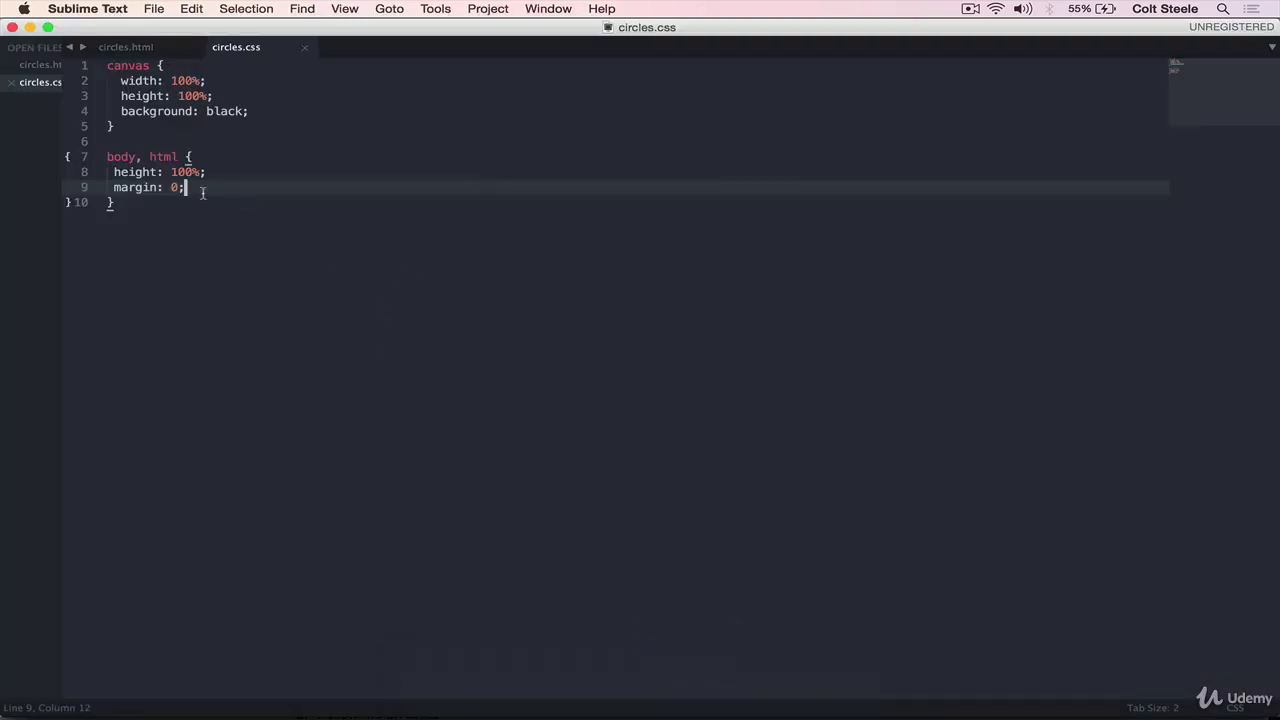
left_click_drag(115, 203, 106, 157)
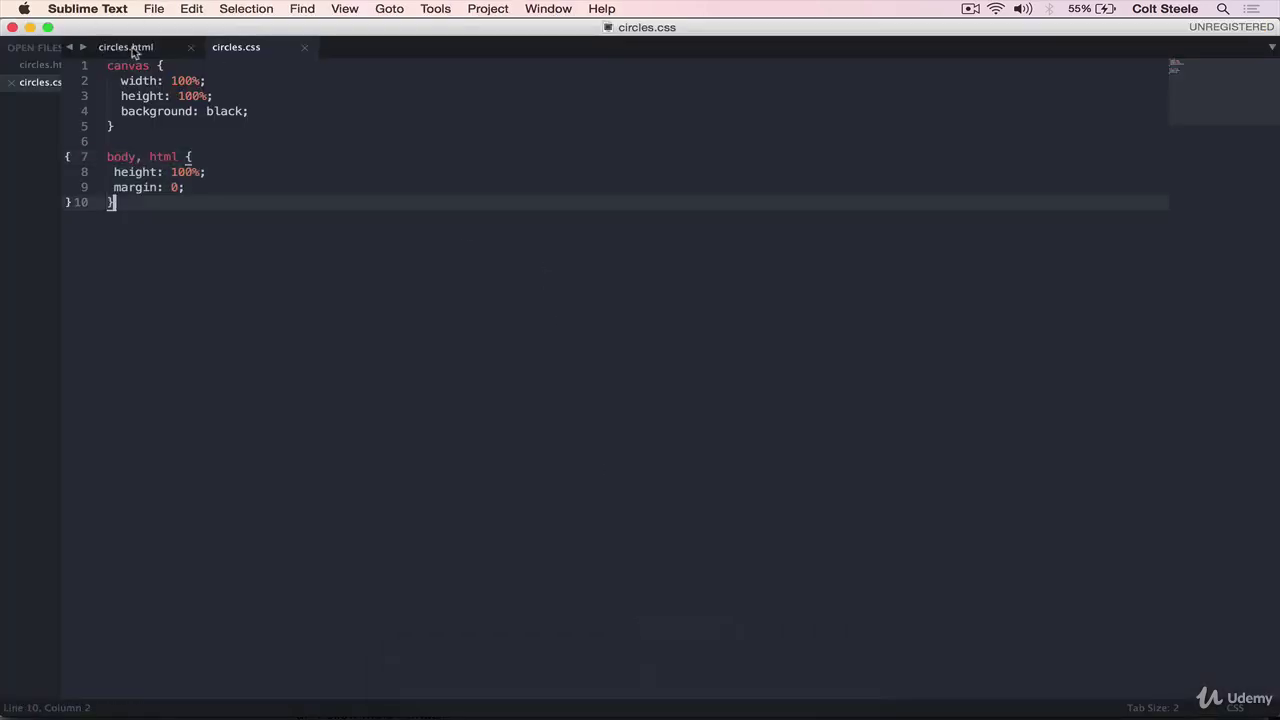
- Return to circles.html and review the paperscript canvas attributes and drawing code
left_click(125, 47)
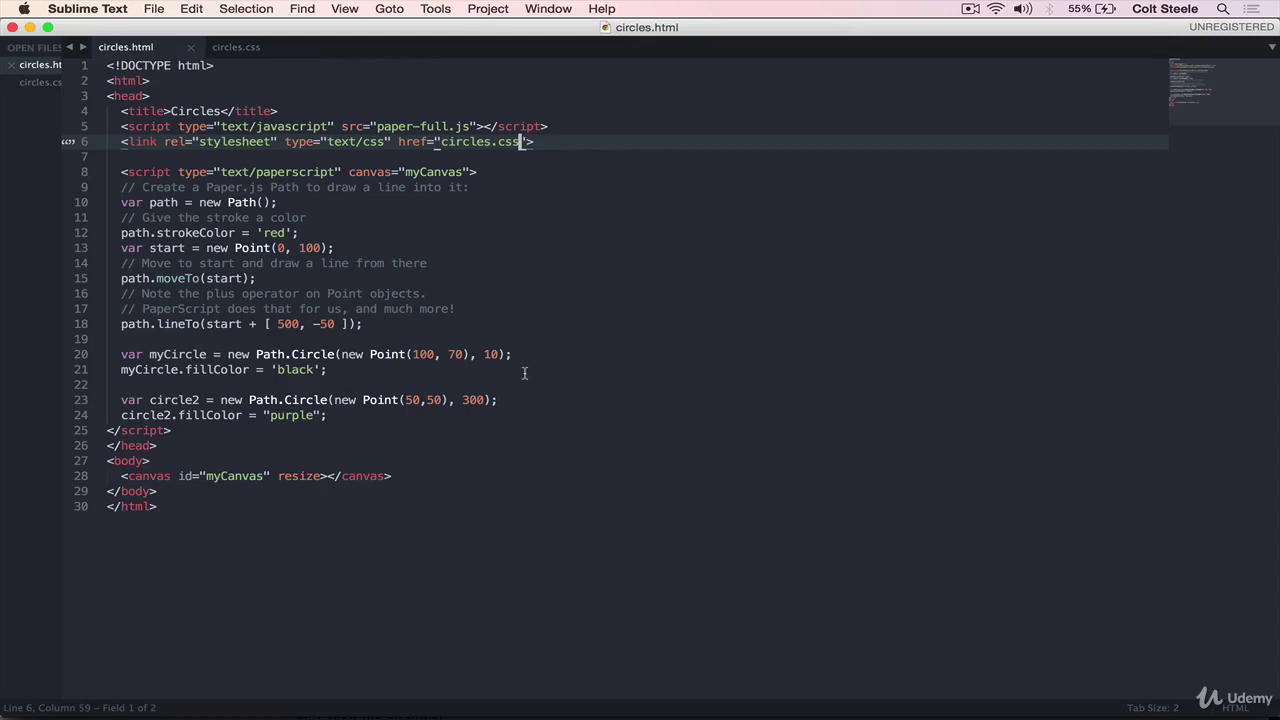
left_click_drag(256, 172, 452, 172)
double_click(150, 172)
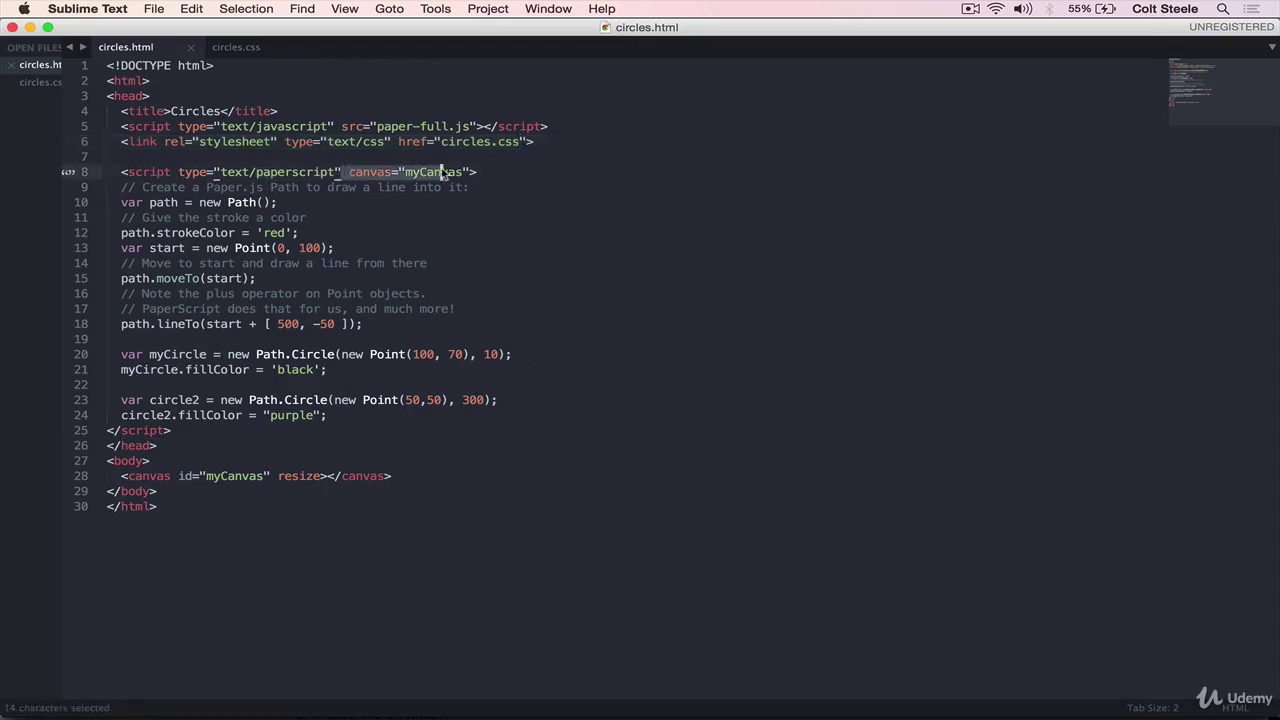
left_click(455, 187)
left_click_drag(121, 202, 330, 415)
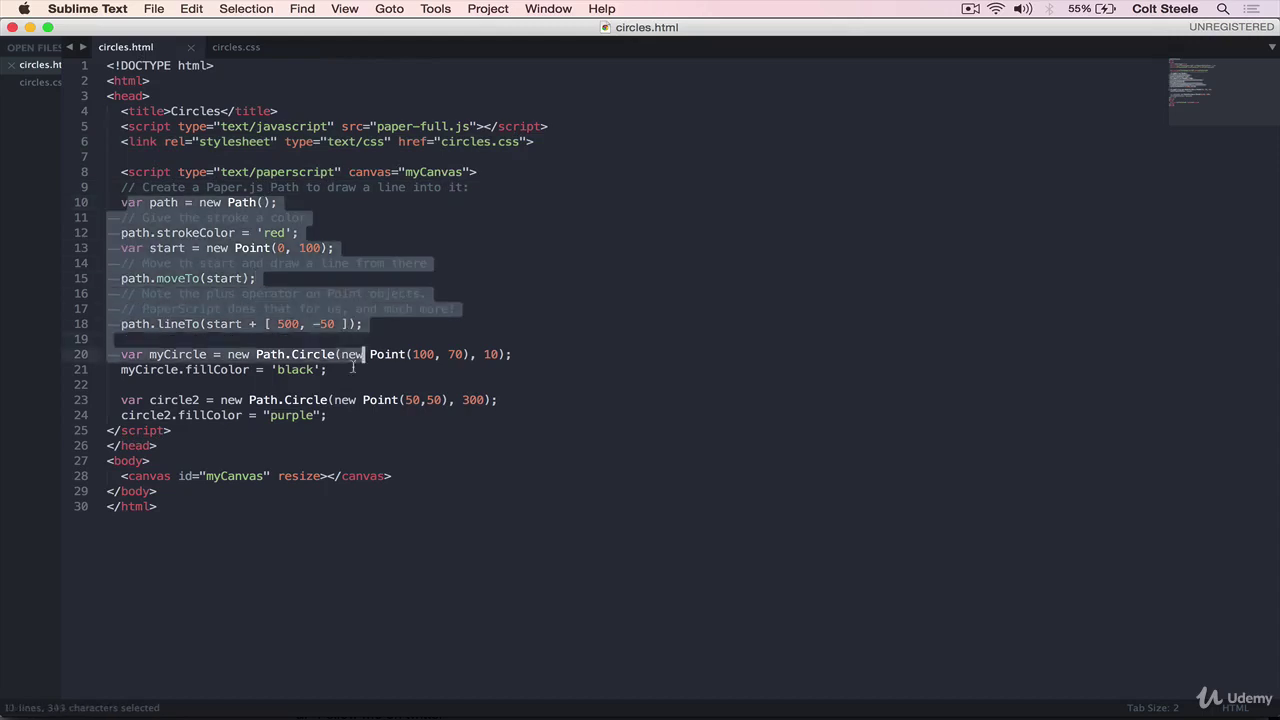
left_click(371, 413)
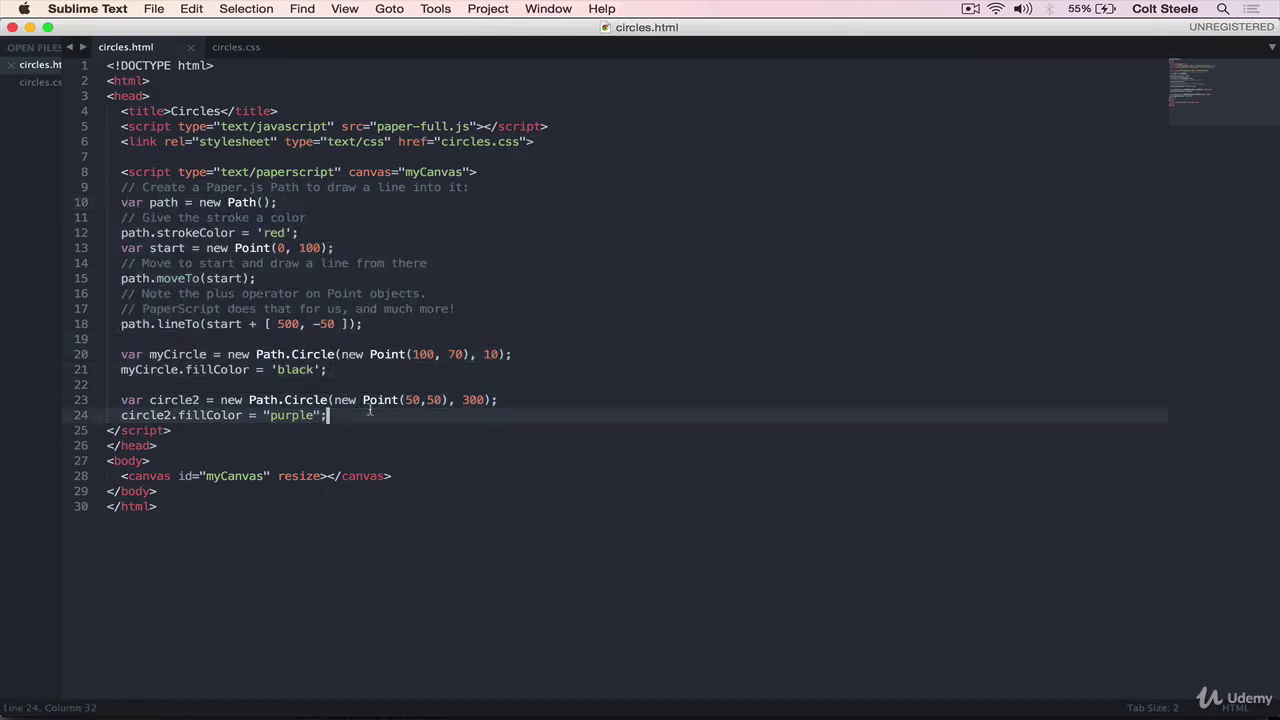